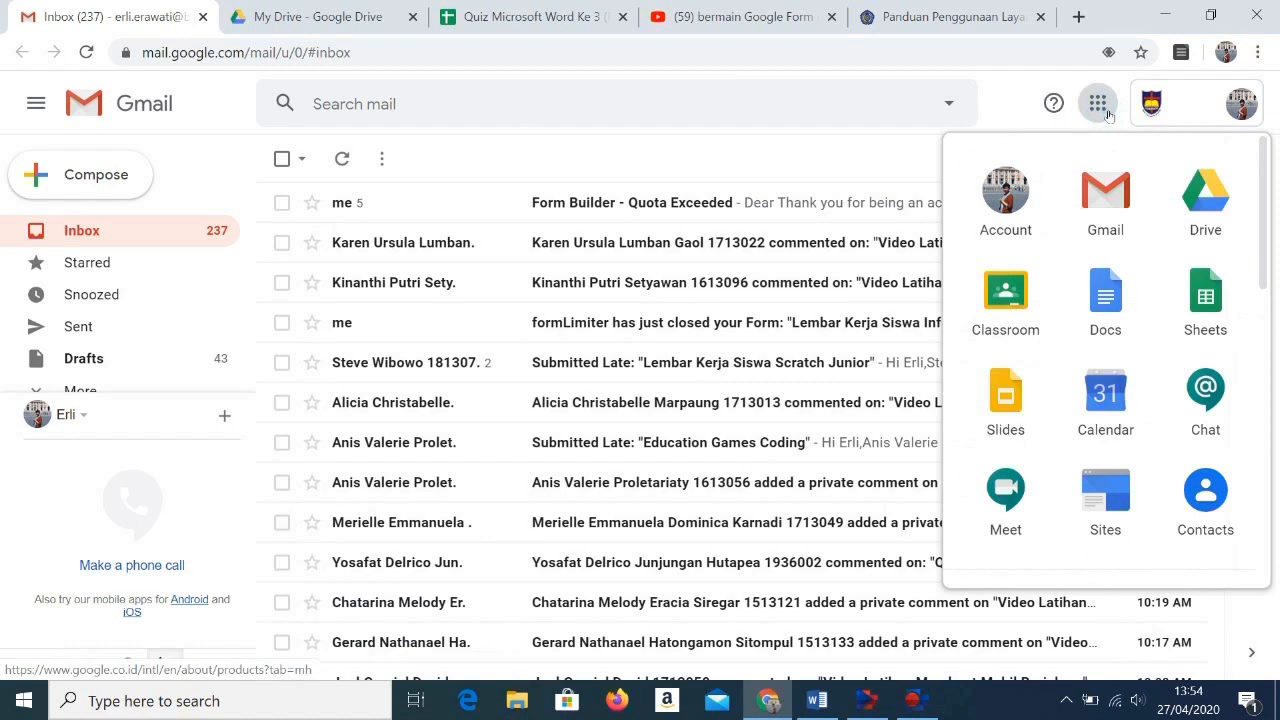
Step: Open Google Drive and create a new blank Google Form
click(1205, 196)
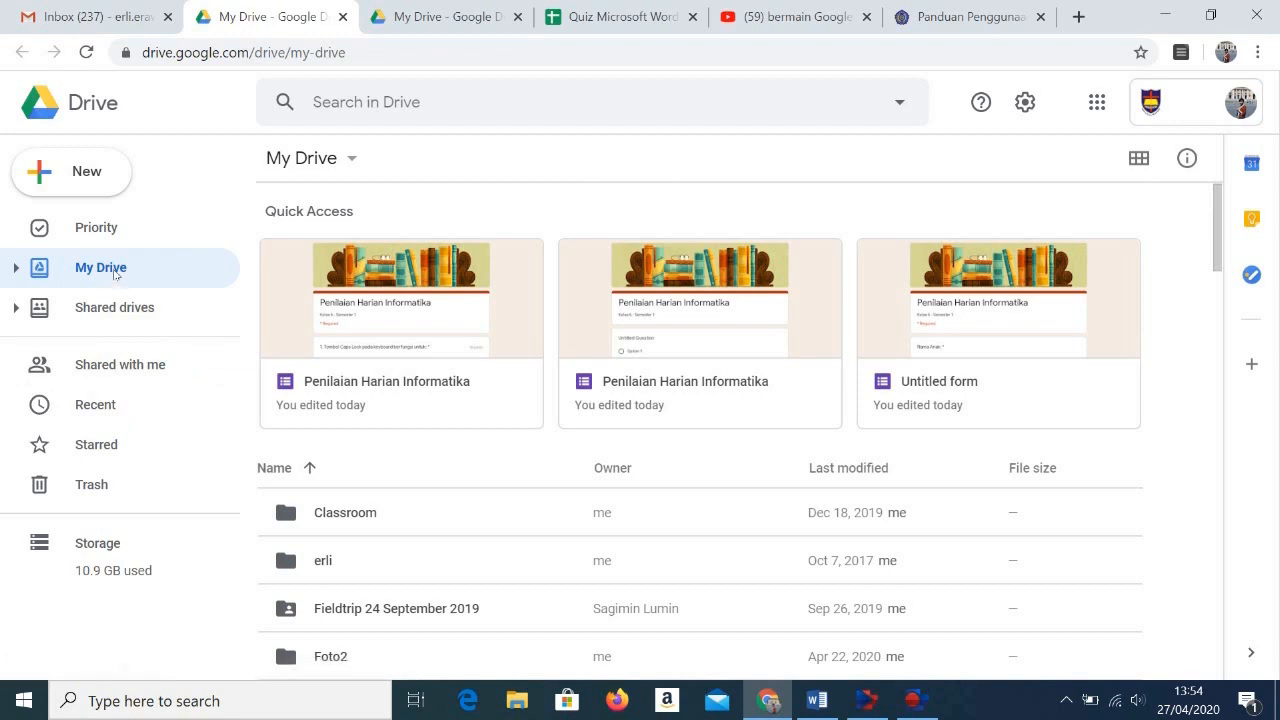
click(117, 189)
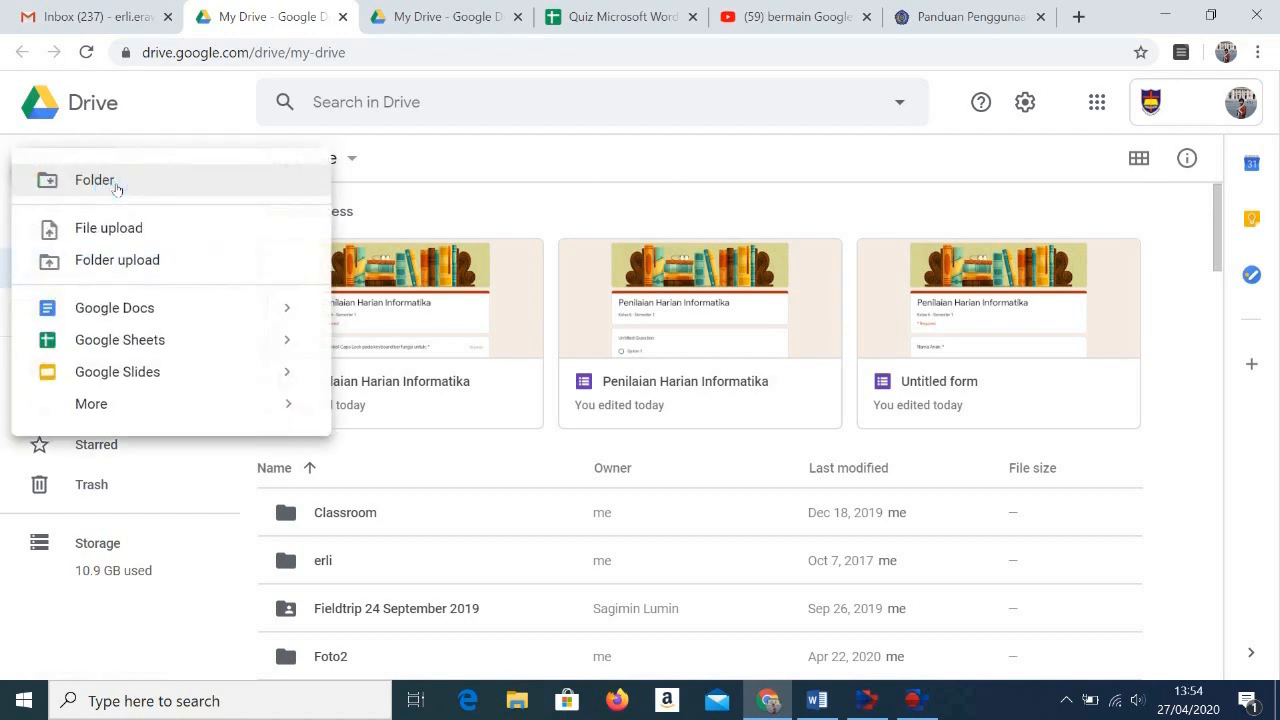
click(100, 405)
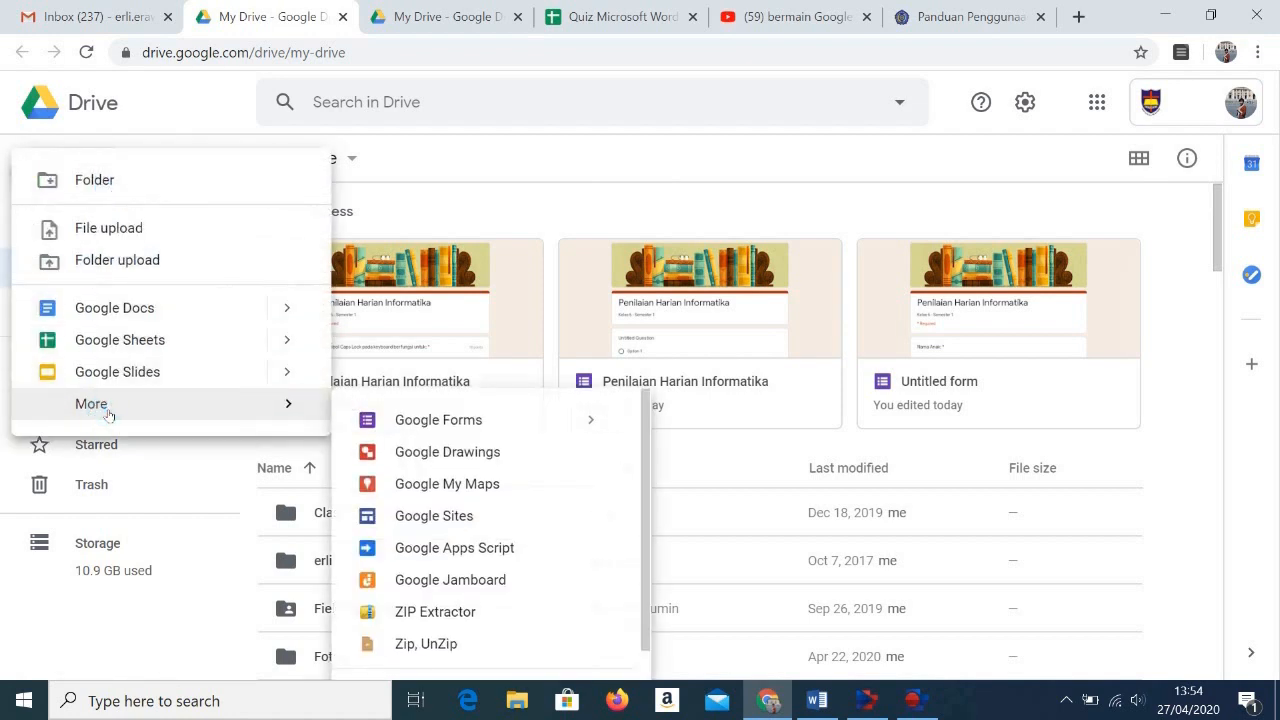
click(415, 425)
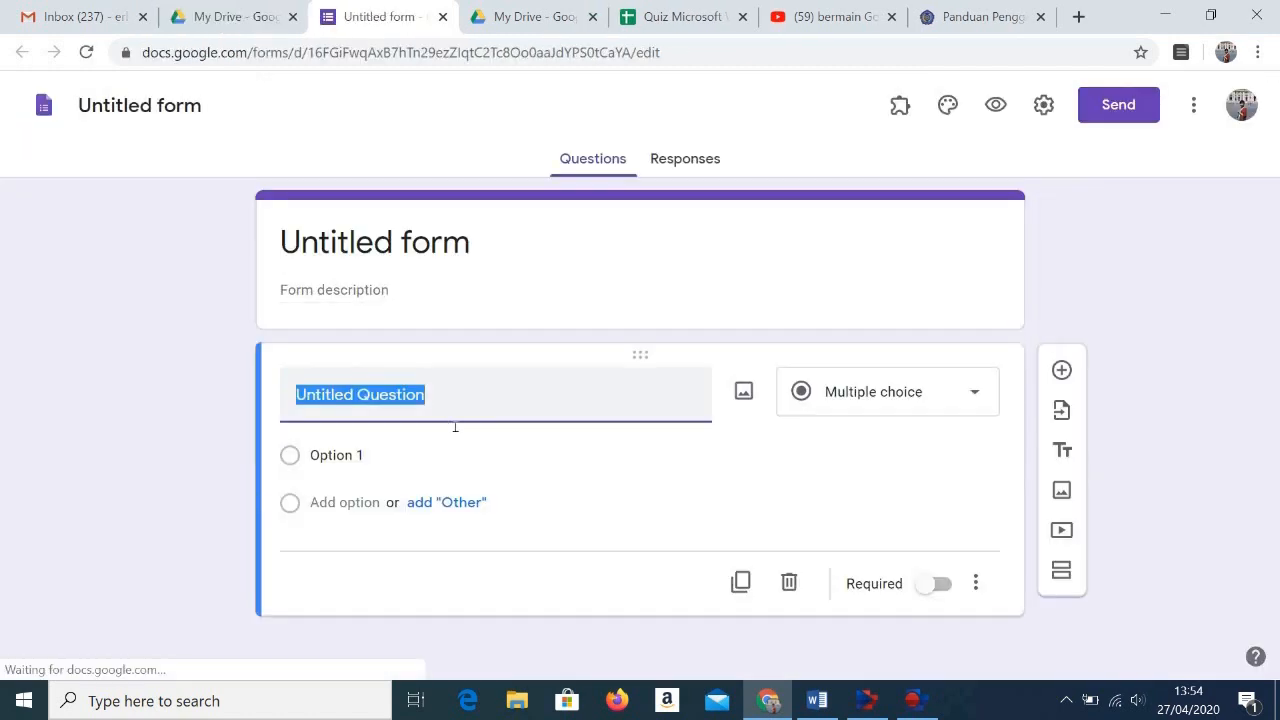
Step: Replace the form's title with "Penilaian Harian"
click(461, 253)
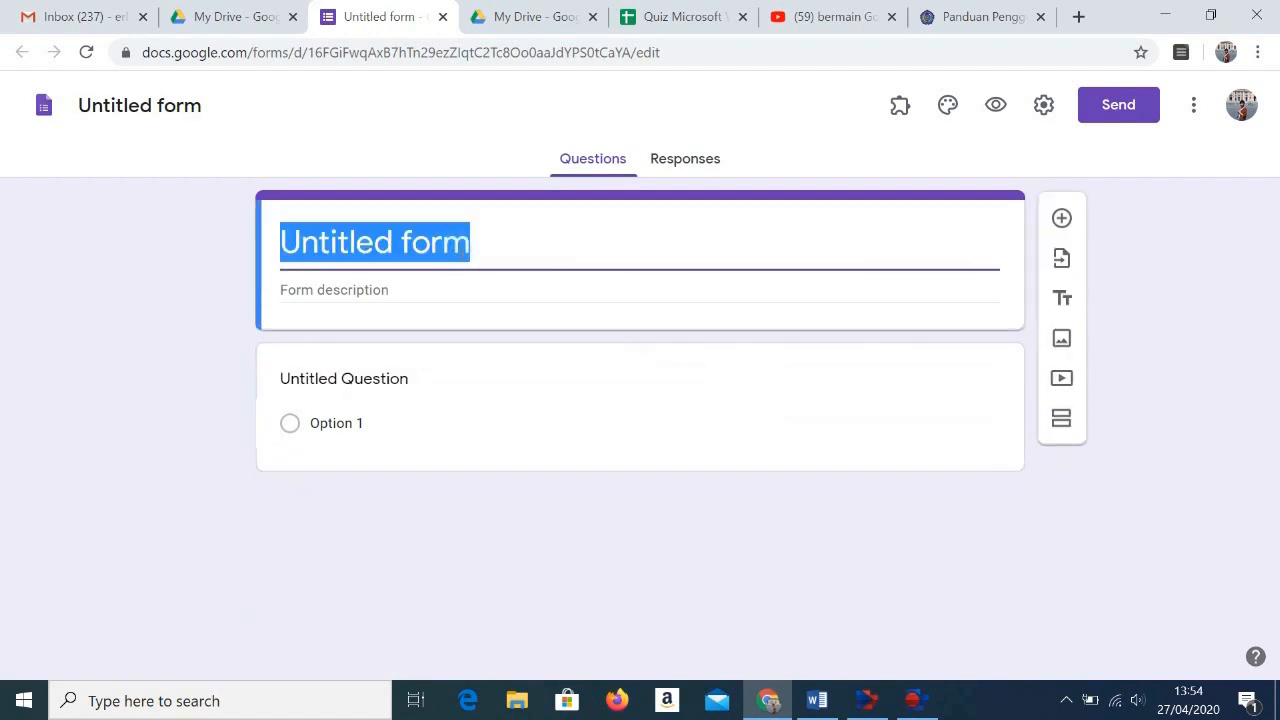
key(BackSpace)
text(Peni)
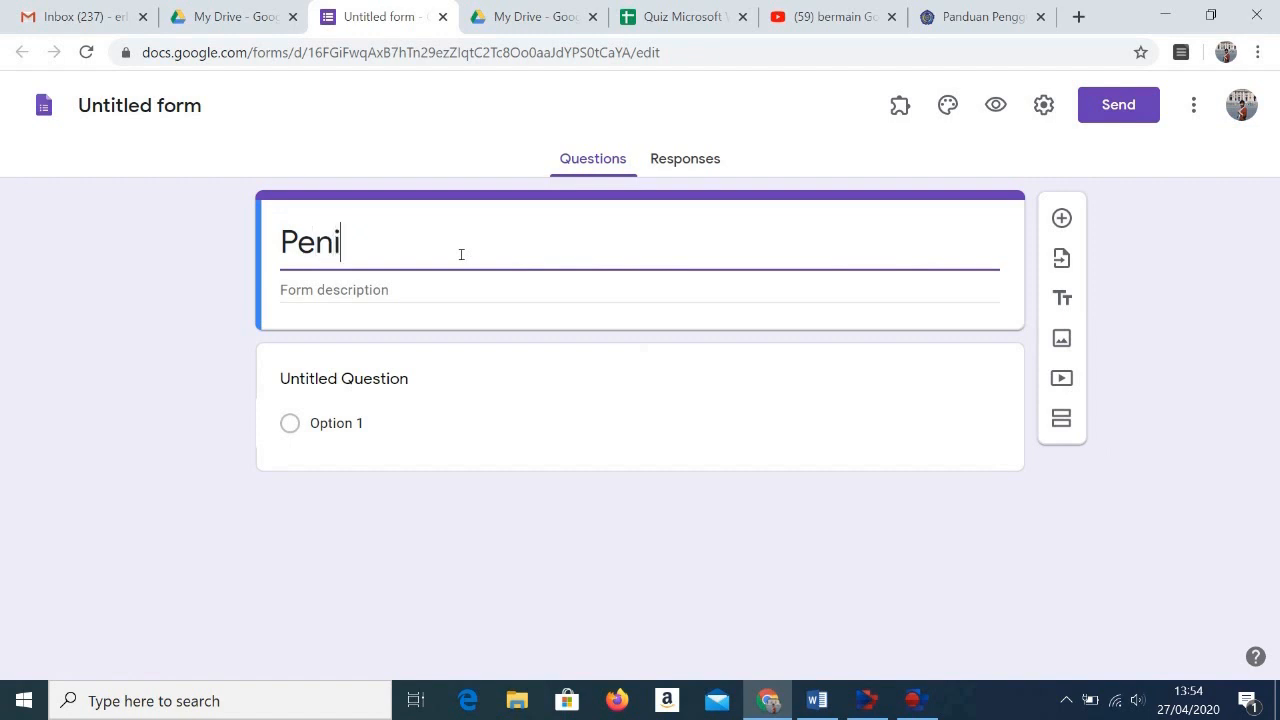
text(lain)
key(BackSpace)
text(an Harian)
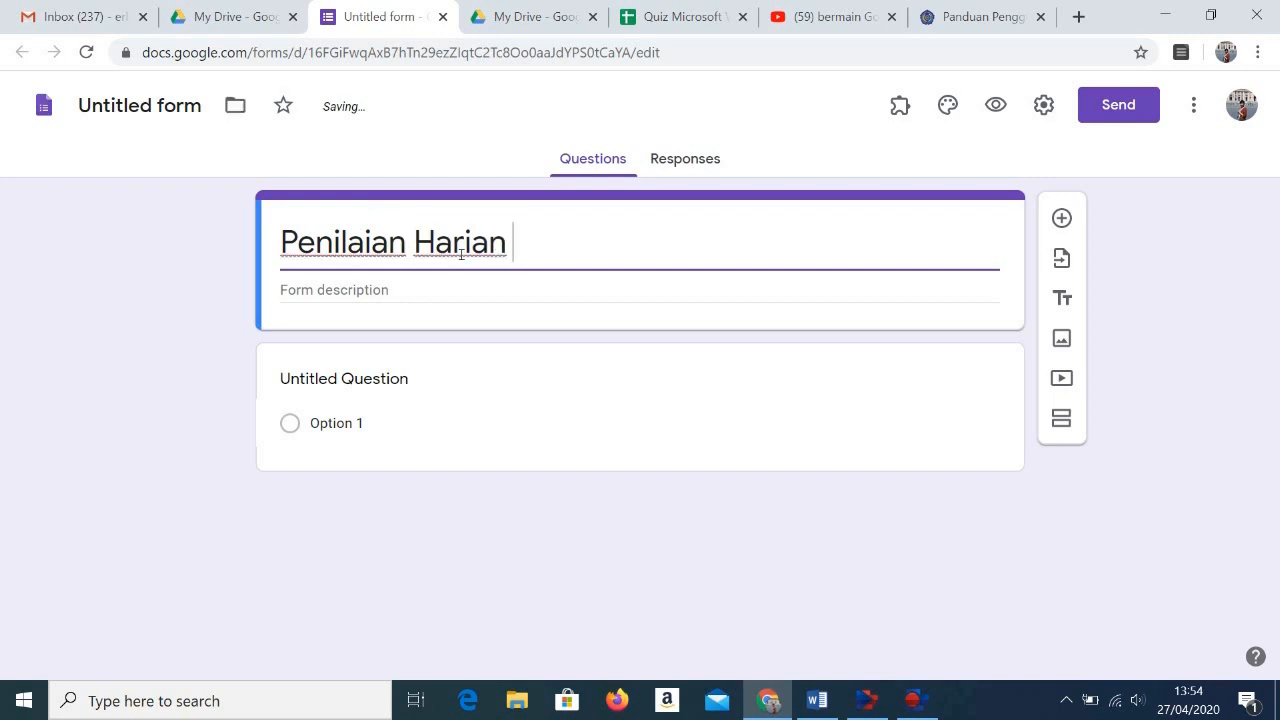
Step: Enter "Kelas 6 - Semester 1" as the form description
click(402, 299)
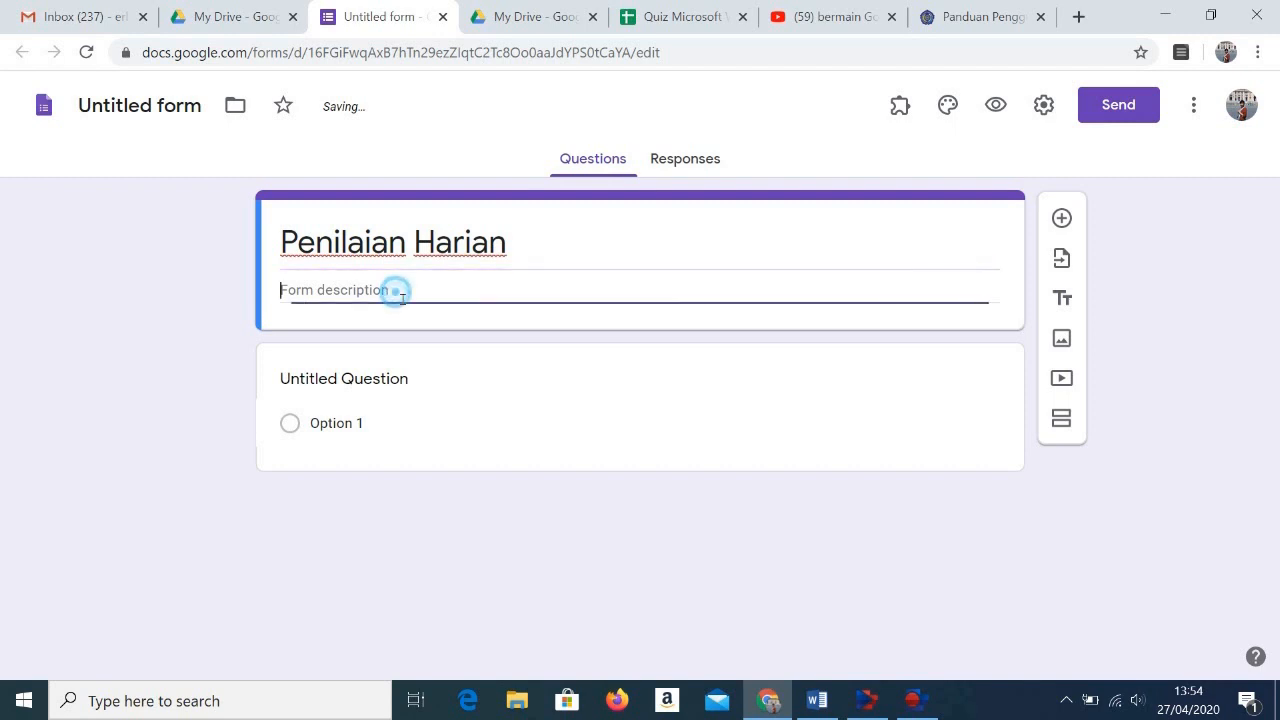
text(Kelsa)
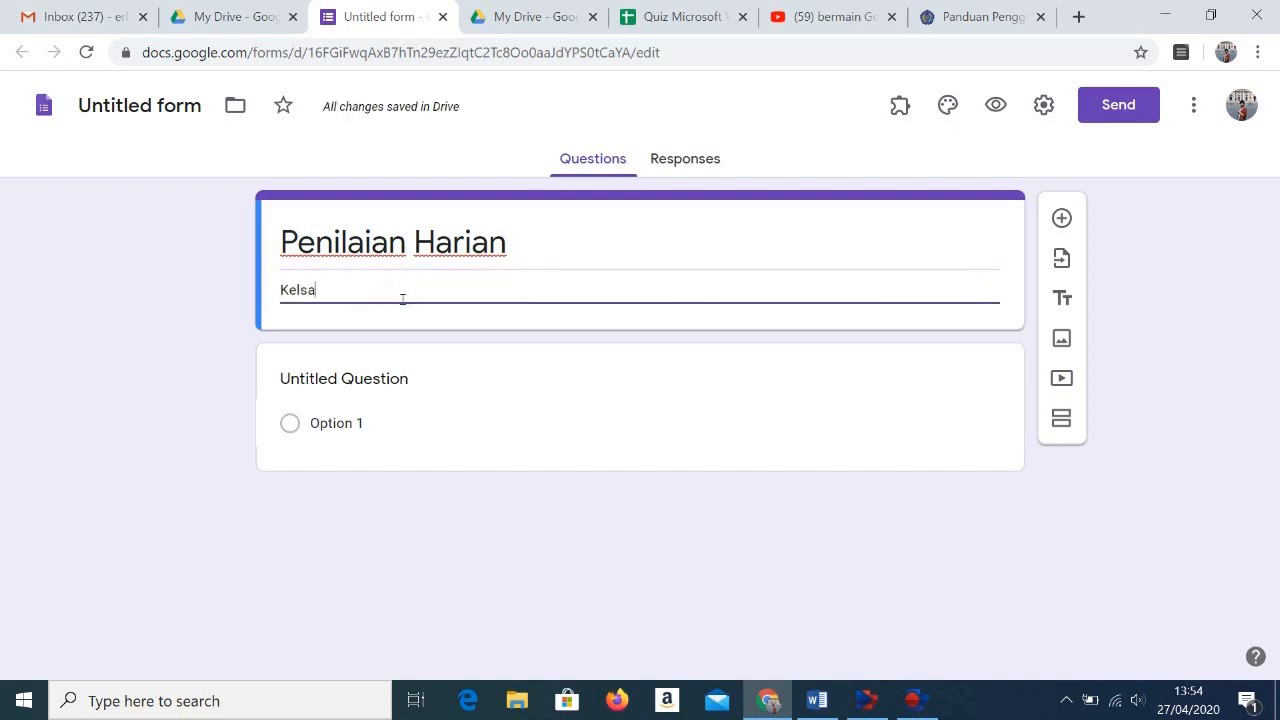
key(BackSpace)
key(BackSpace)
text(as 6)
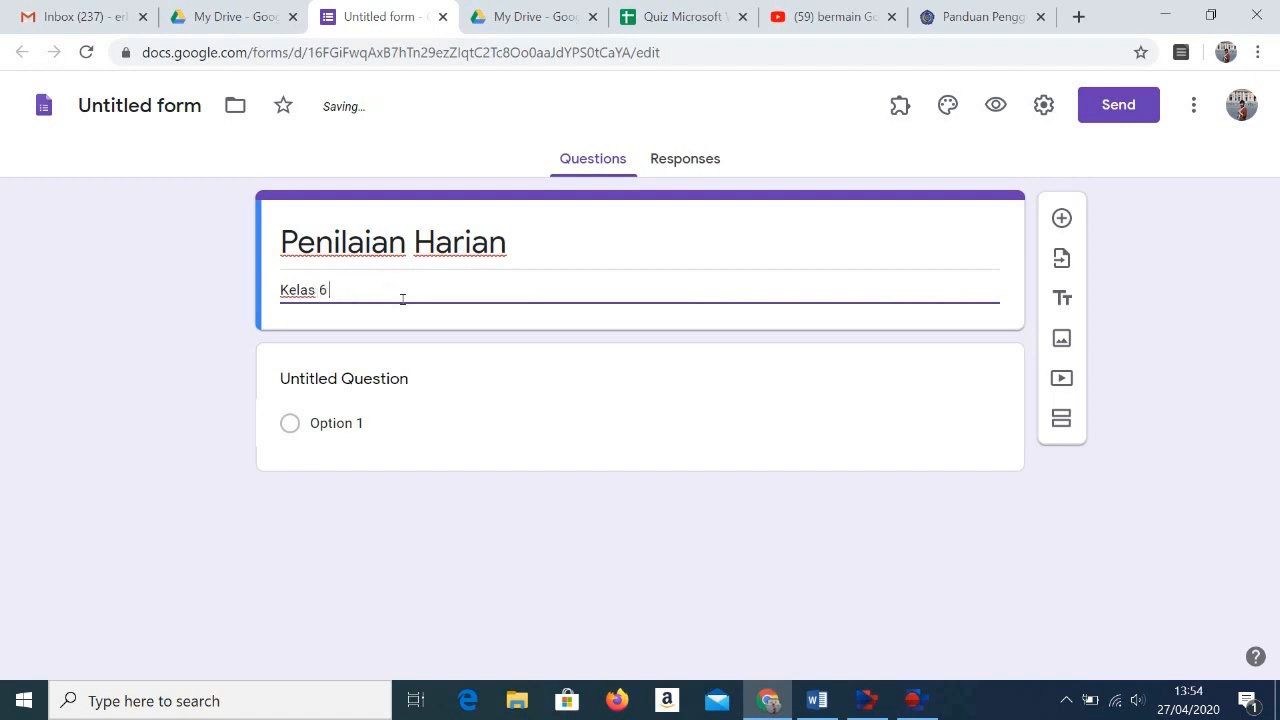
text( - Semester 1)
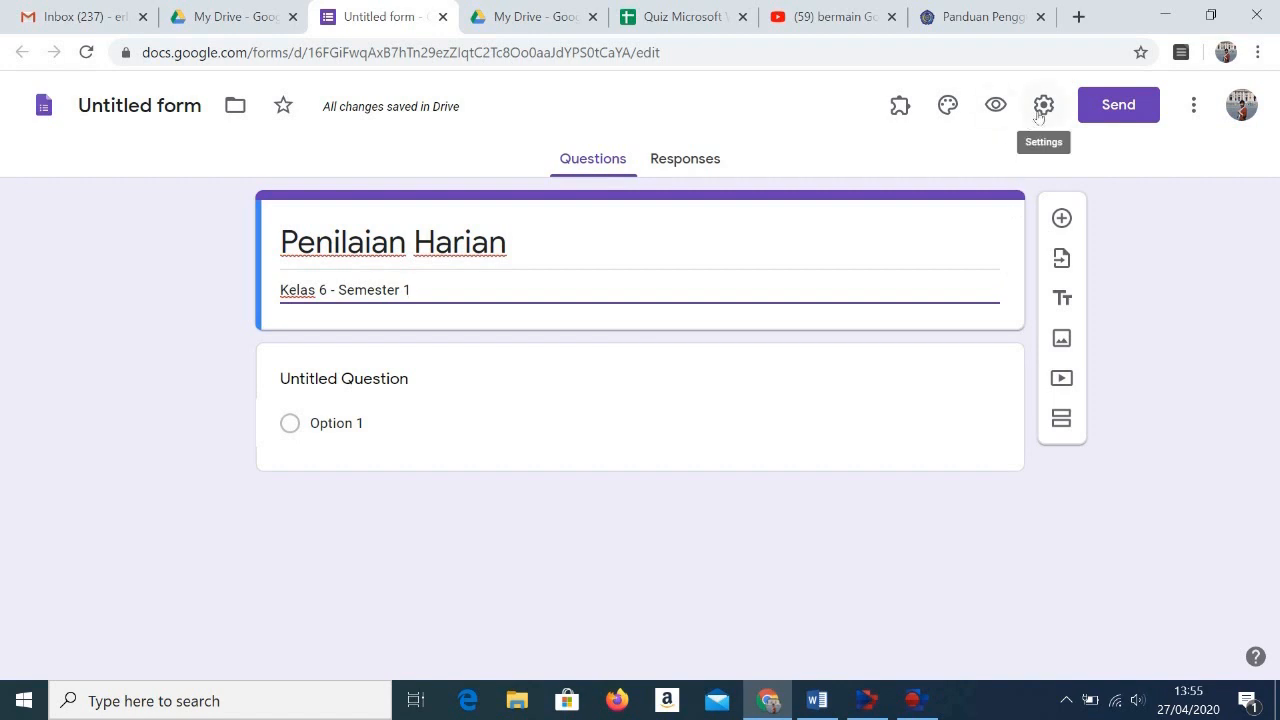
Step: Set the theme color to orange, and insert the illustrated bookshelf from the Work and School themes as the header image
click(948, 106)
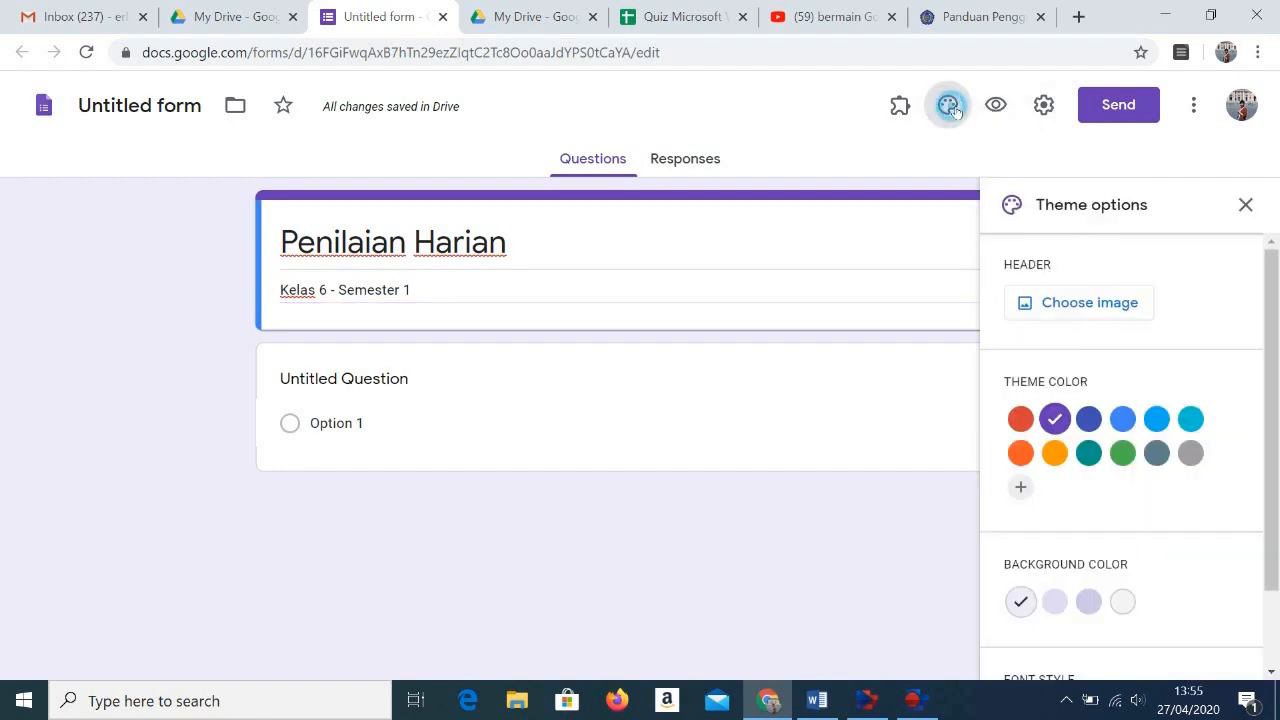
click(1063, 464)
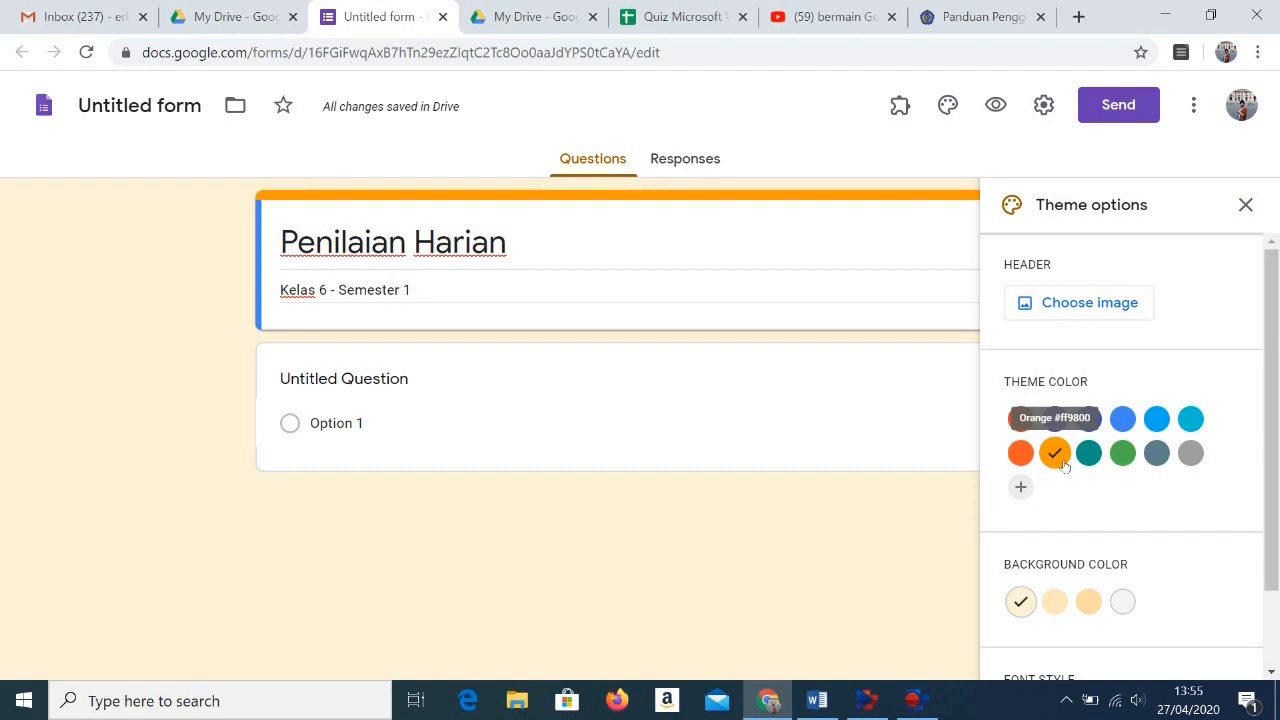
click(1097, 308)
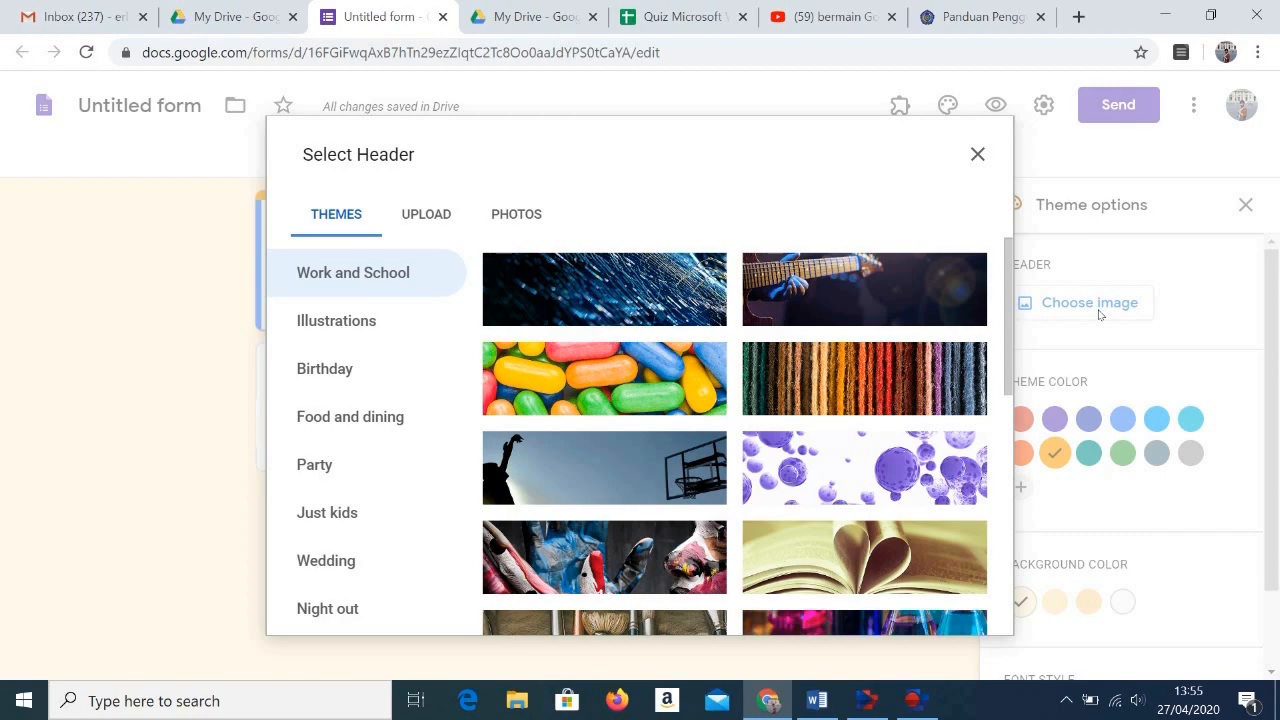
scroll(598, 572, down, 4)
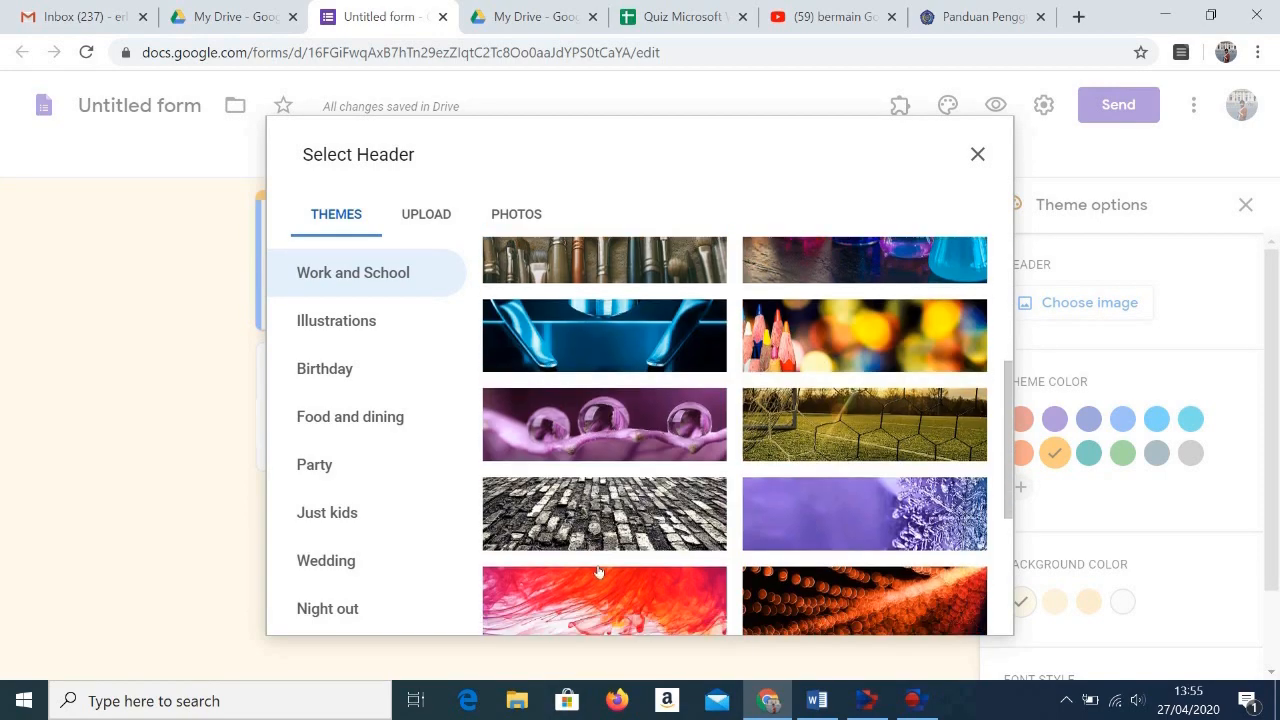
scroll(598, 572, down, 10)
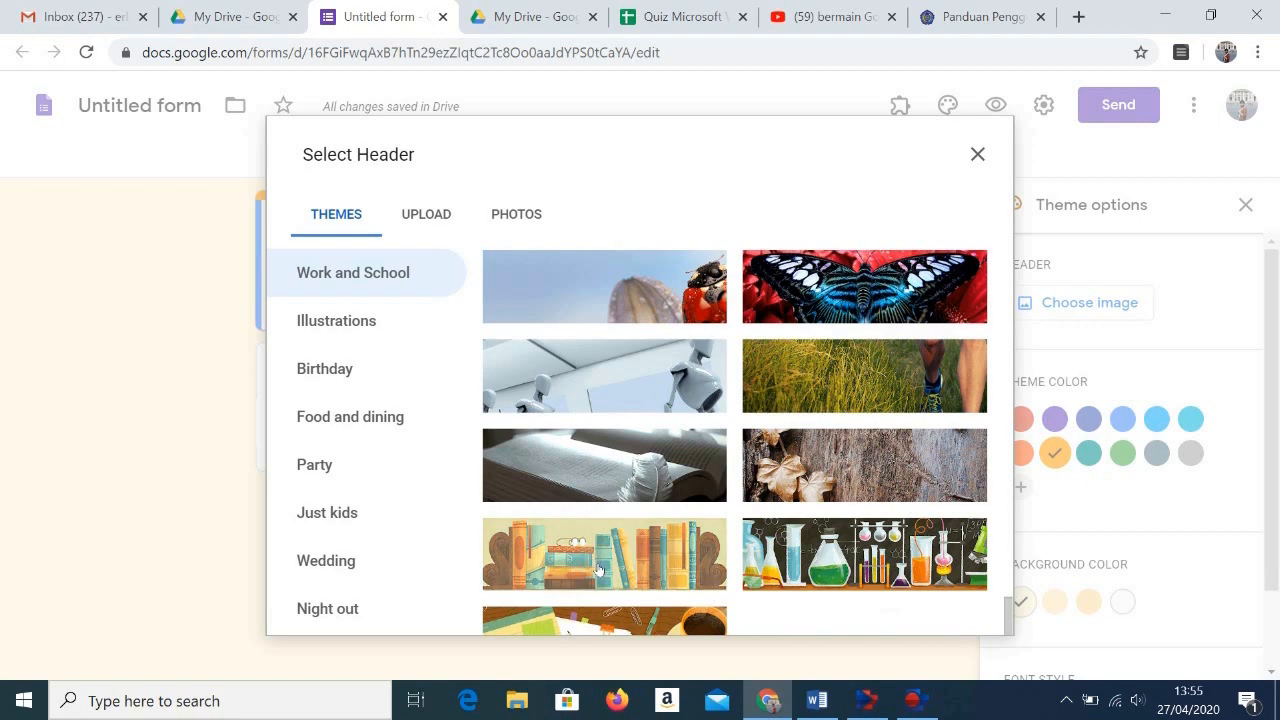
click(598, 570)
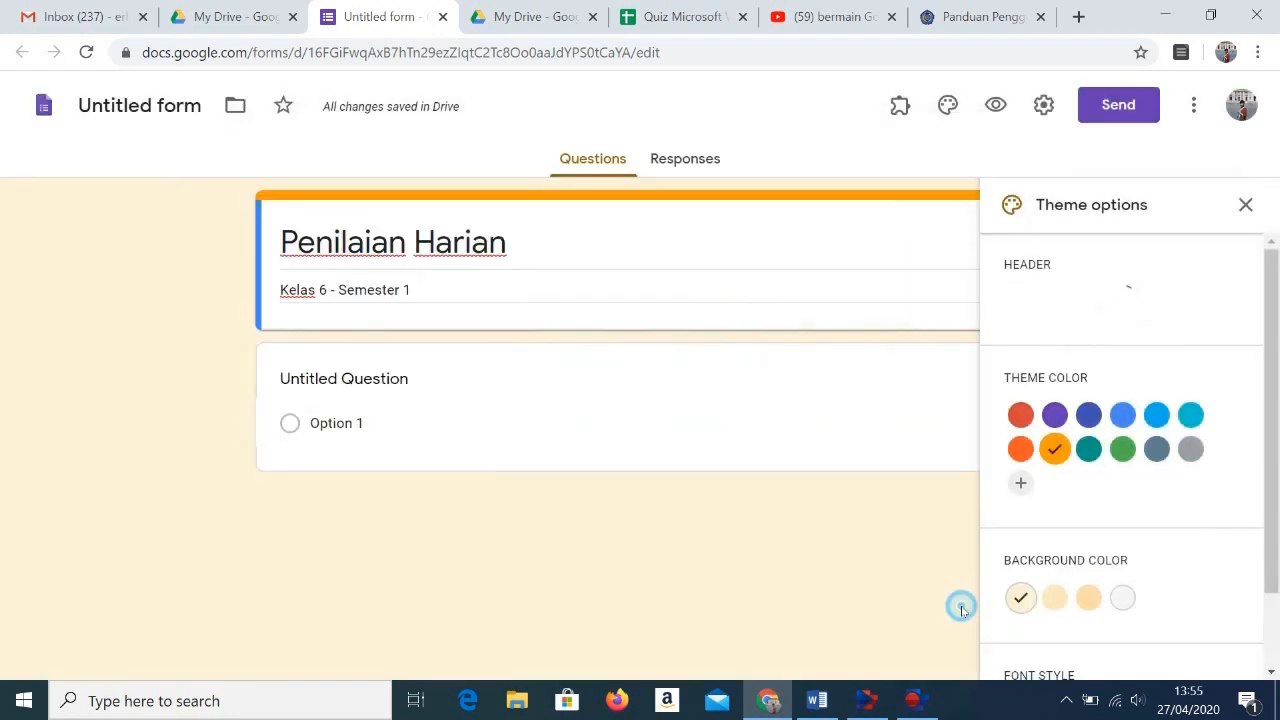
click(961, 610)
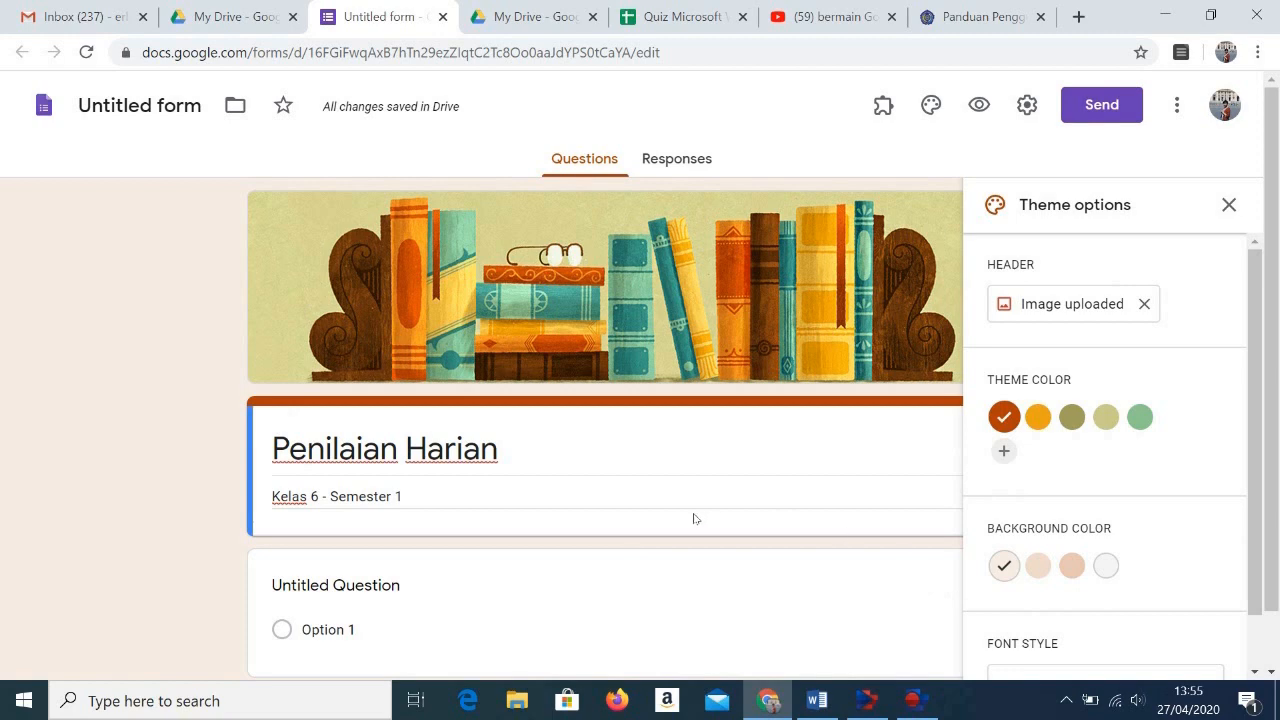
scroll(570, 562, down, 1)
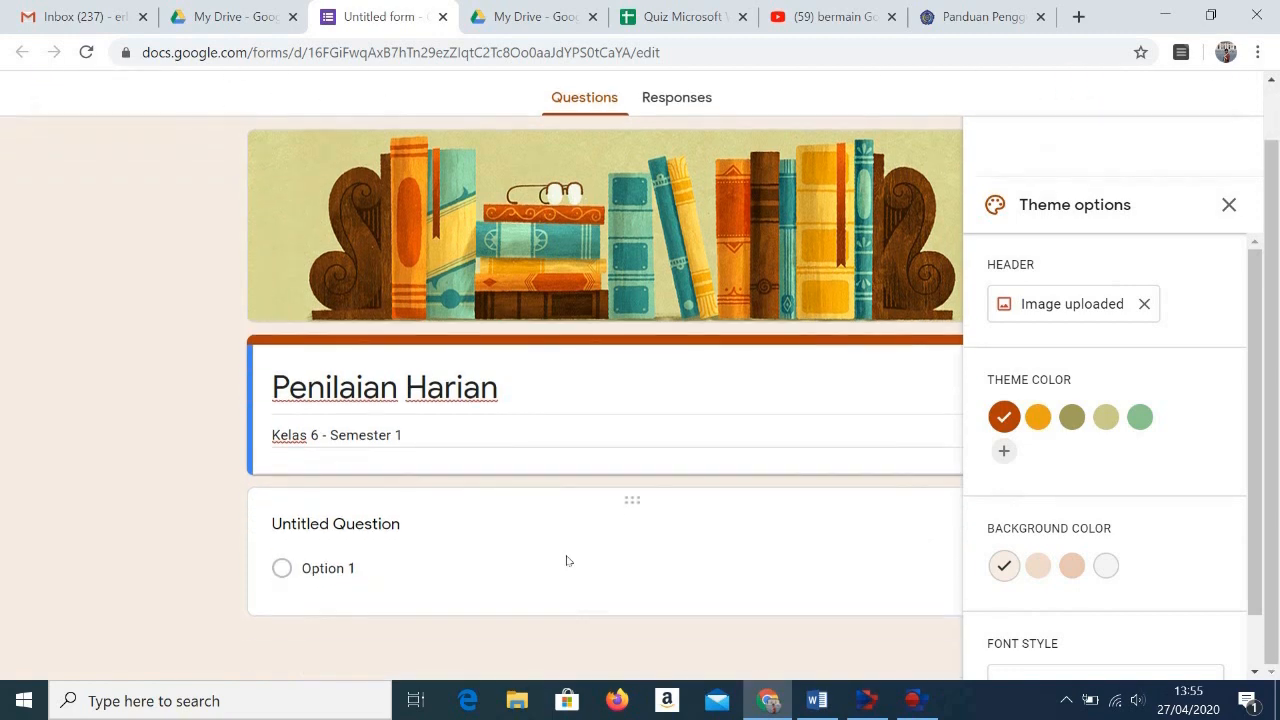
click(1228, 204)
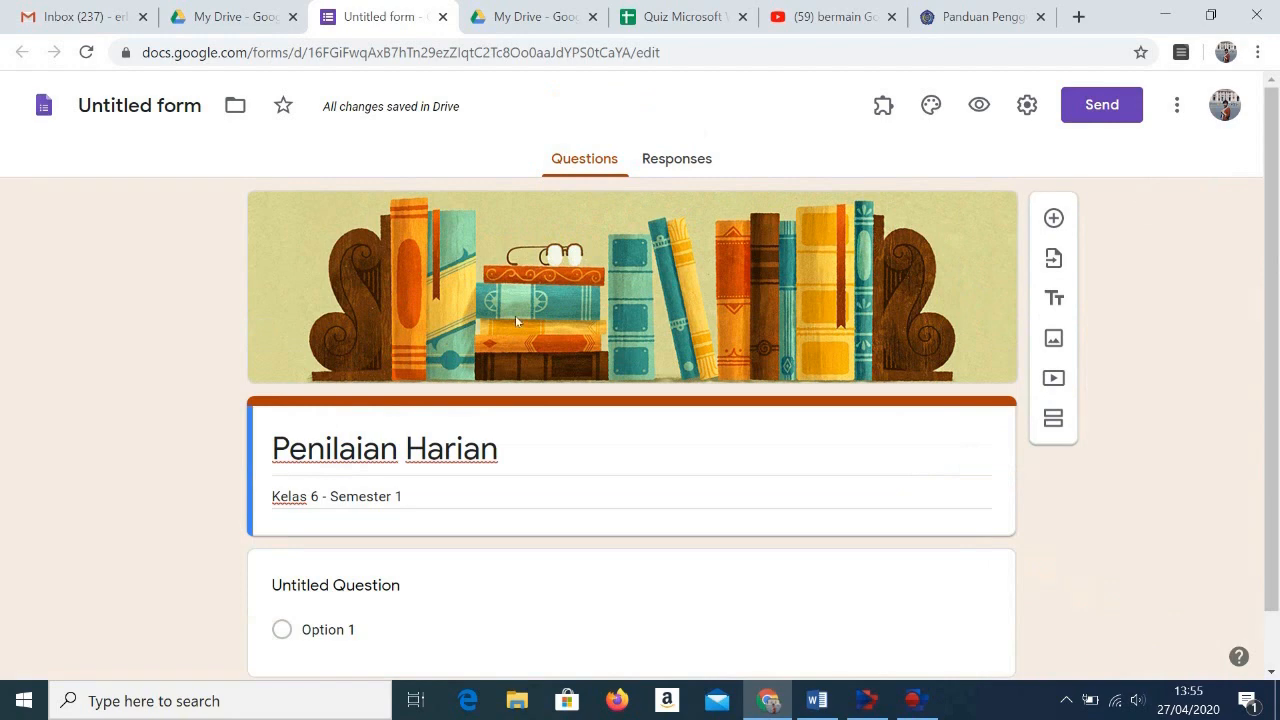
triple_click(335, 452)
click(531, 460)
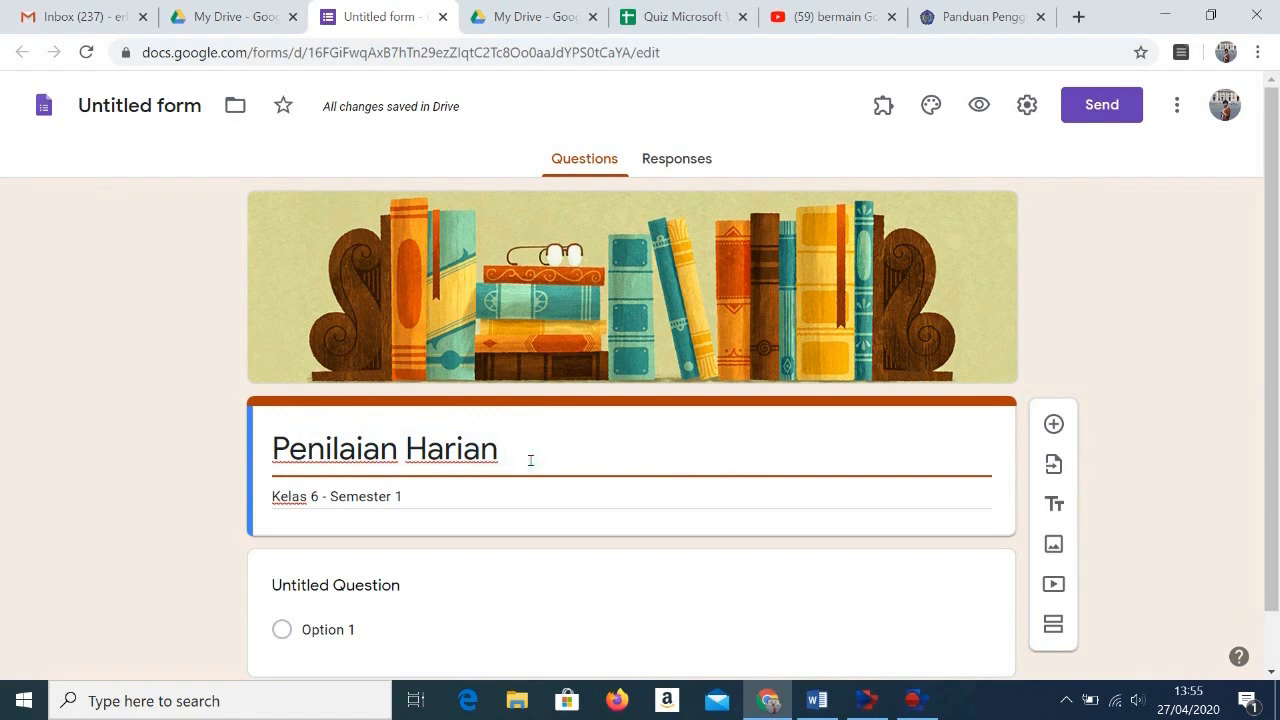
scroll(479, 491, down, 1)
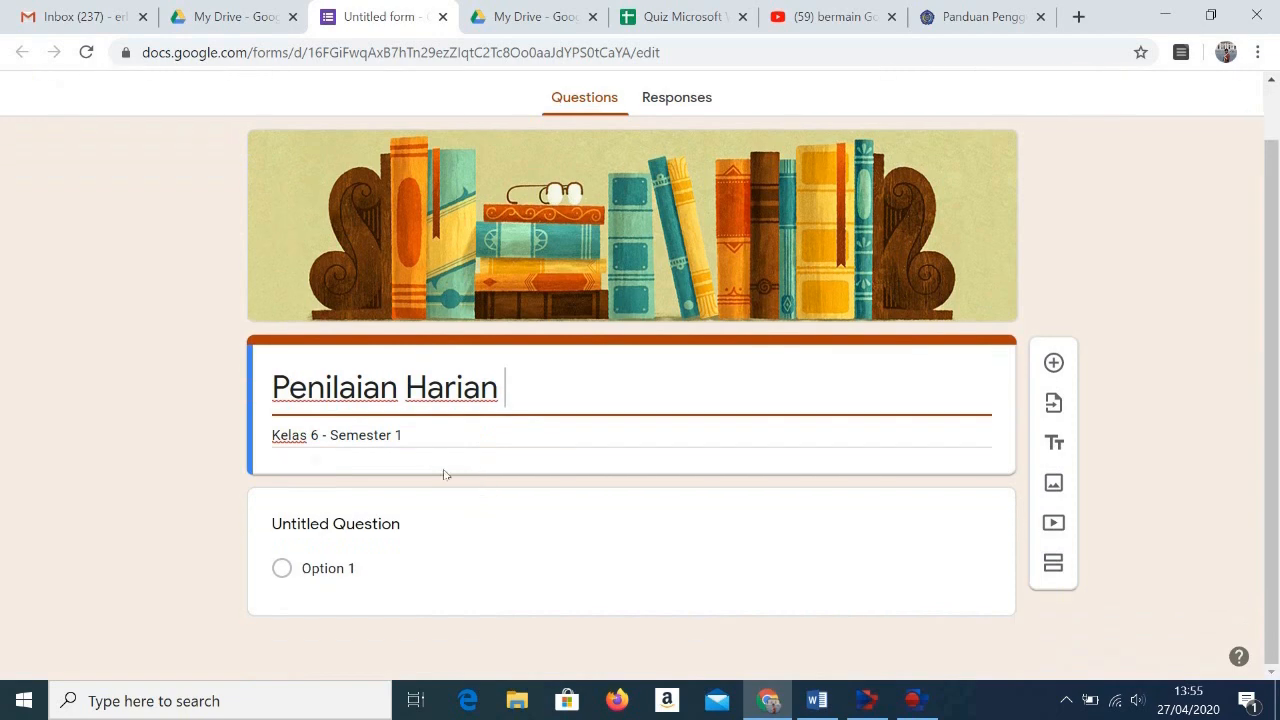
click(388, 531)
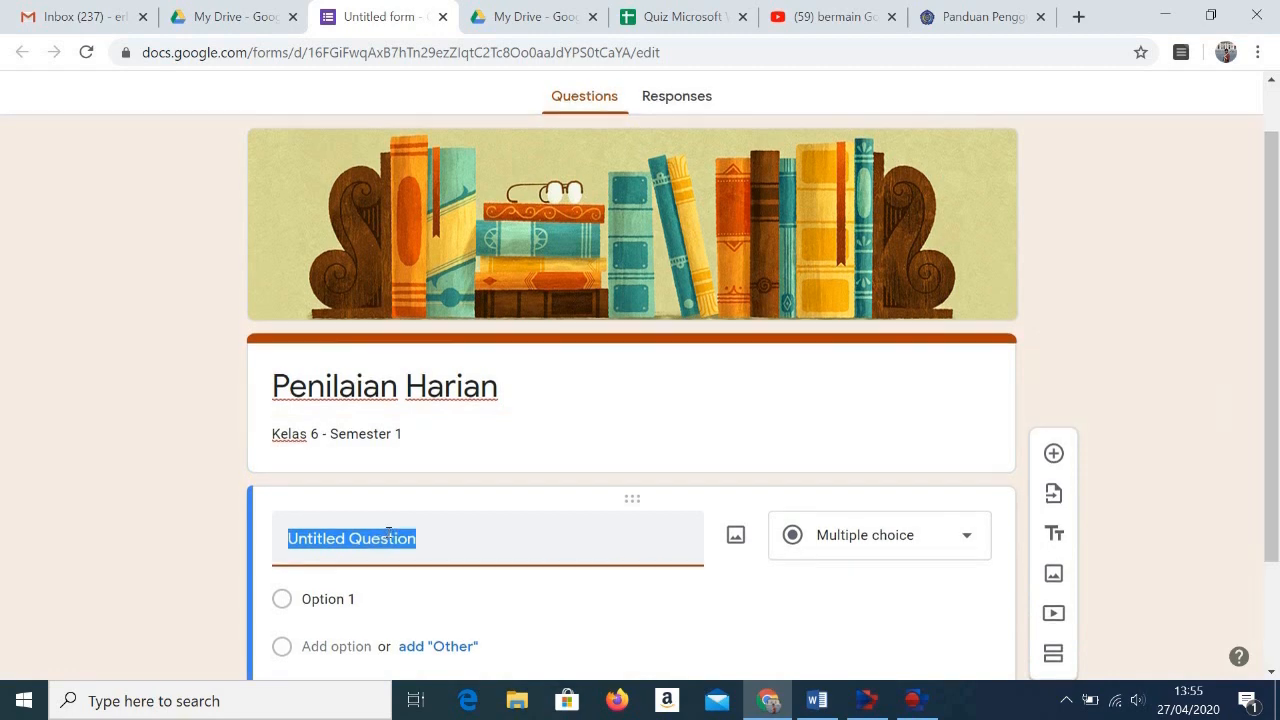
scroll(386, 531, down, 1)
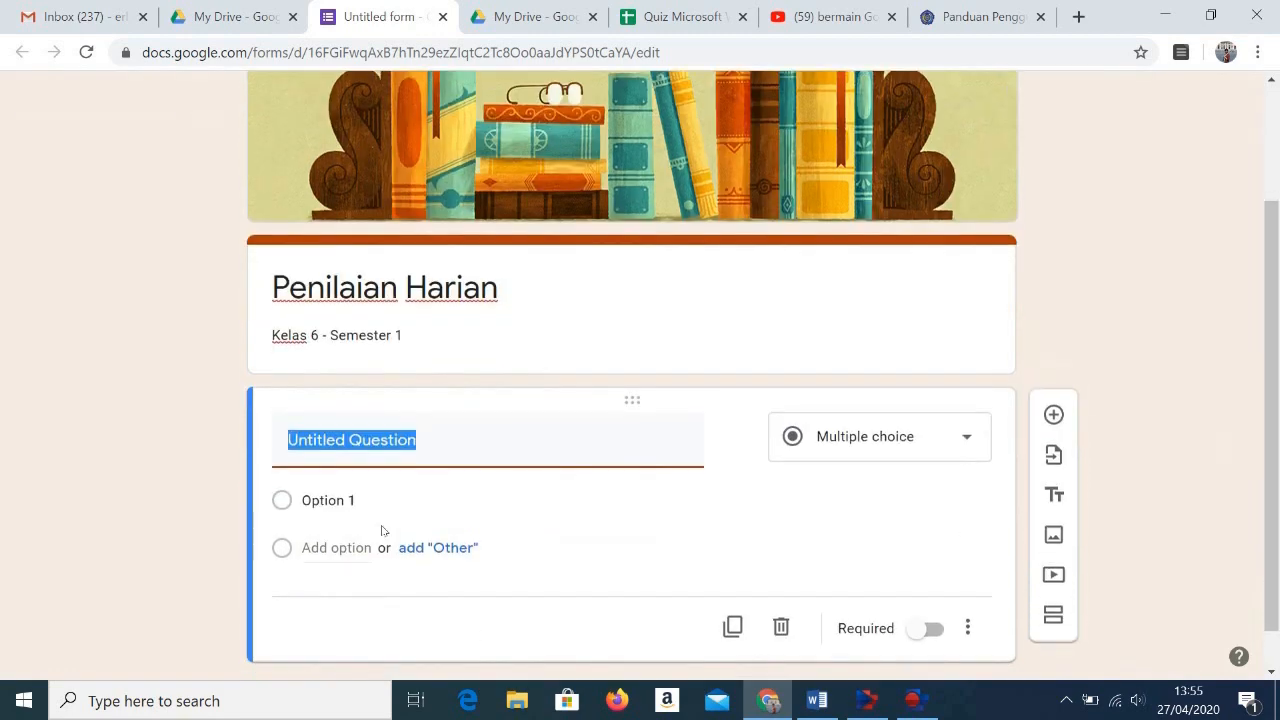
scroll(382, 530, up, 2)
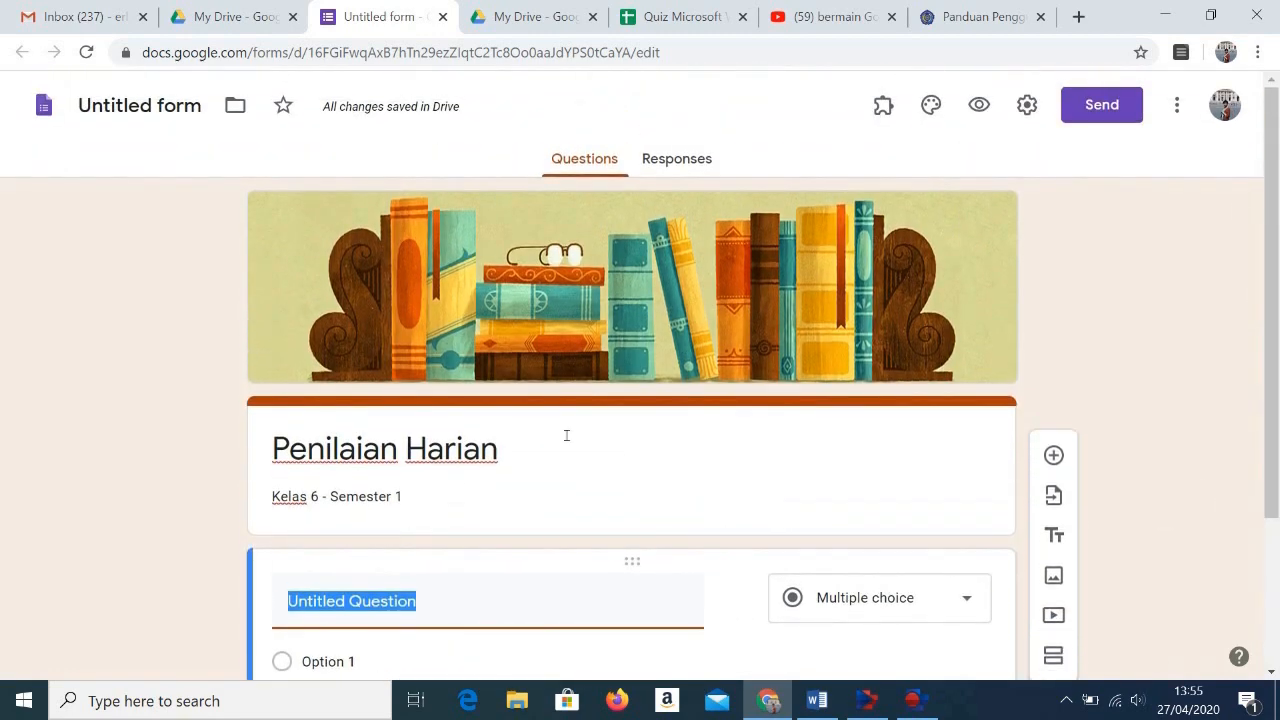
scroll(430, 600, down, 2)
scroll(420, 582, up, 2)
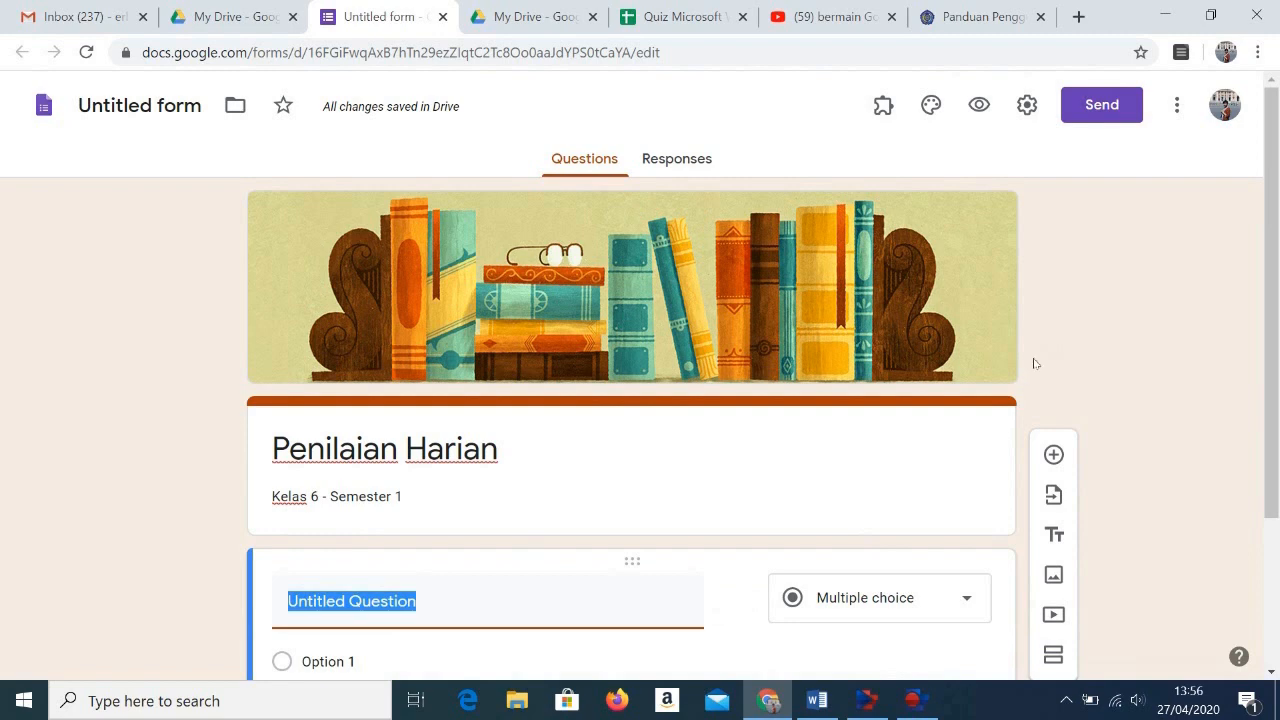
Step: Remove the sign-in restriction to users in BPK Penabur and its trusted organizations in the form settings
click(1039, 115)
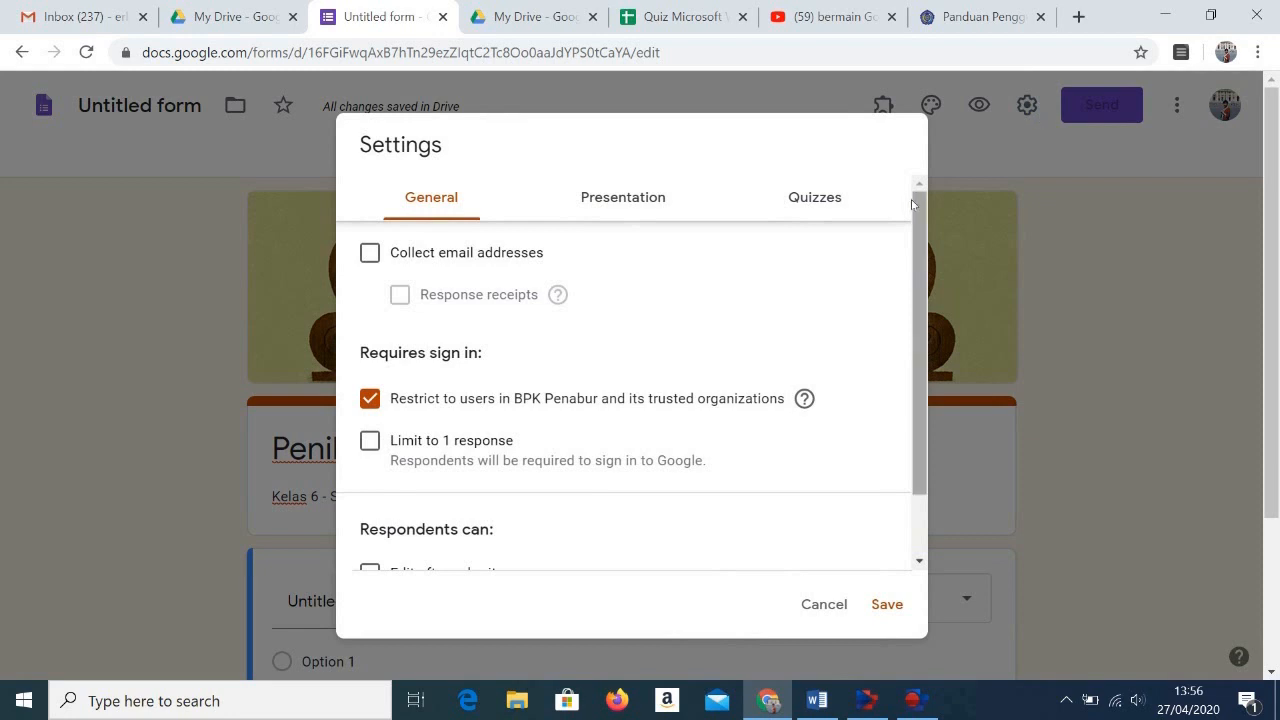
mouse_move(915, 207)
mouse_down()
mouse_move(917, 272)
mouse_move(920, 215)
mouse_up()
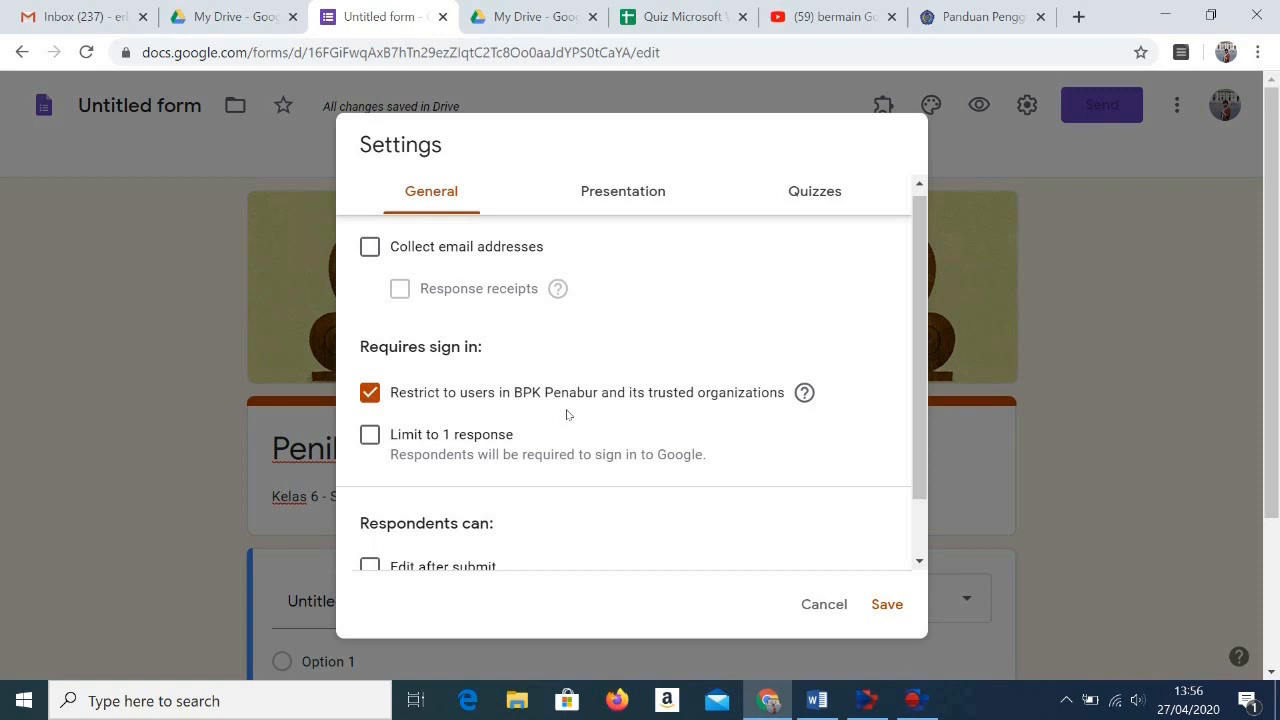
click(378, 404)
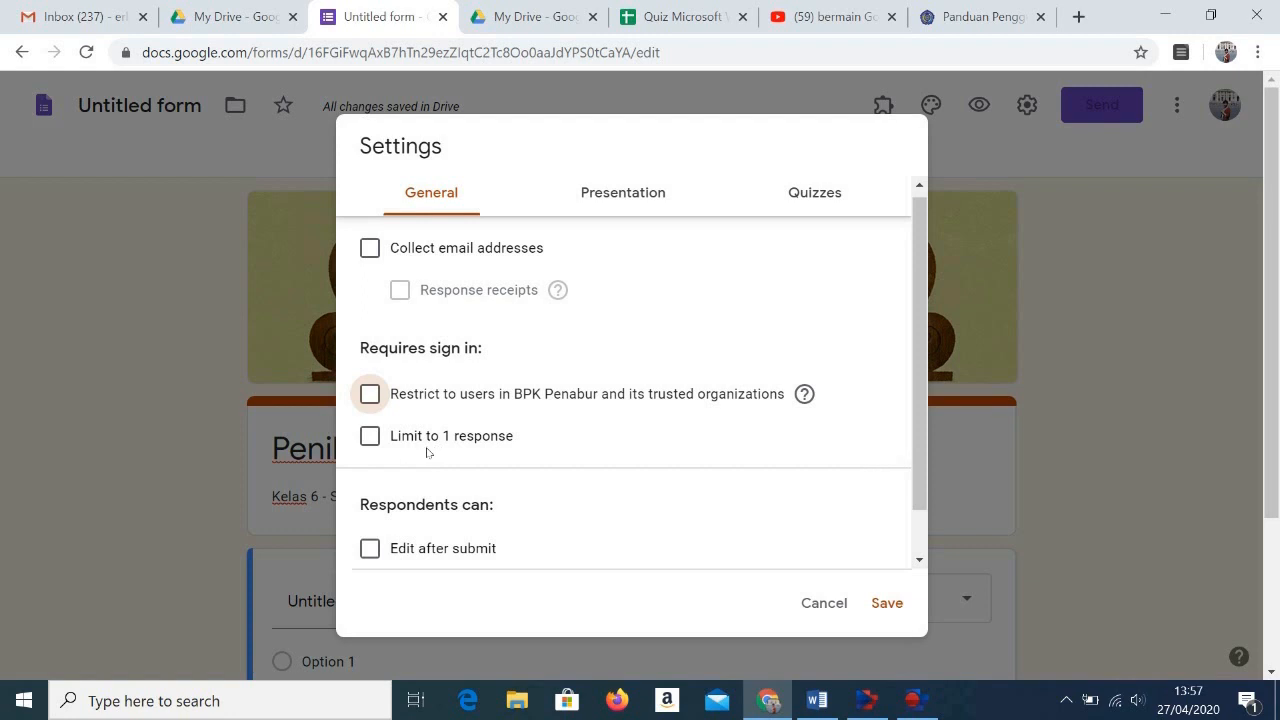
Step: Try the limit to 1 response and the shuffled question order, turning each option back off
click(372, 445)
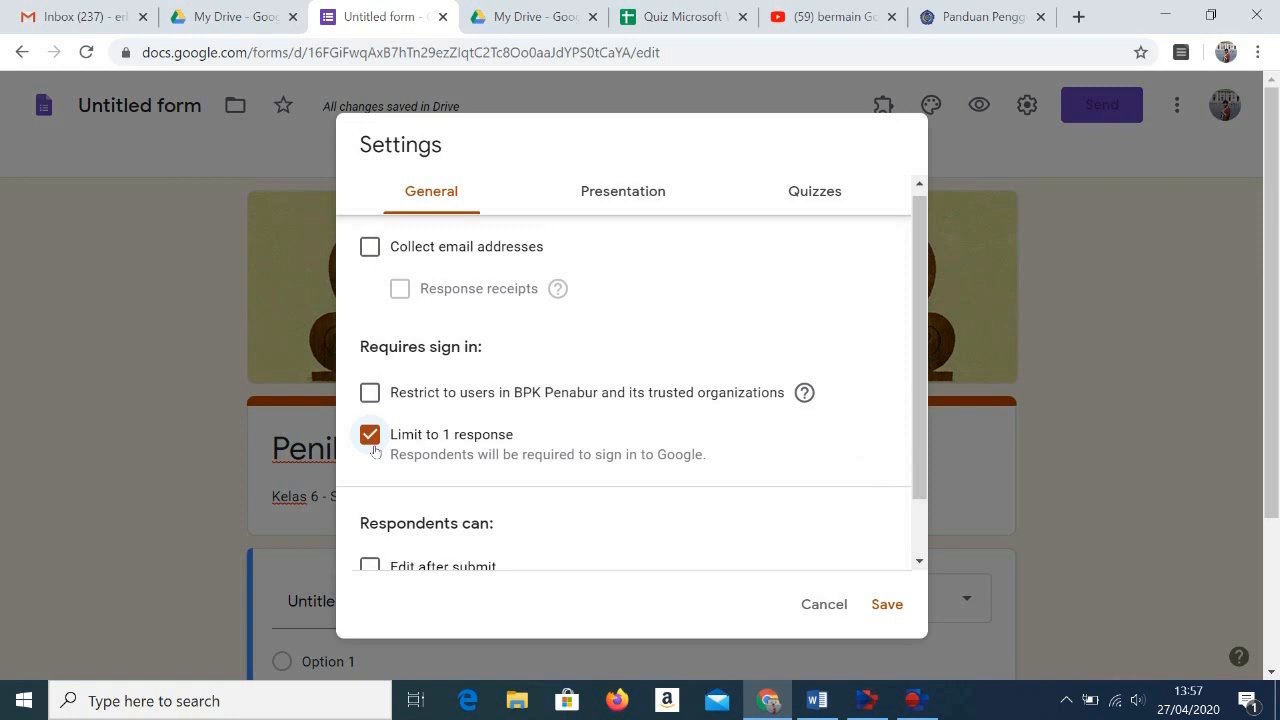
click(374, 451)
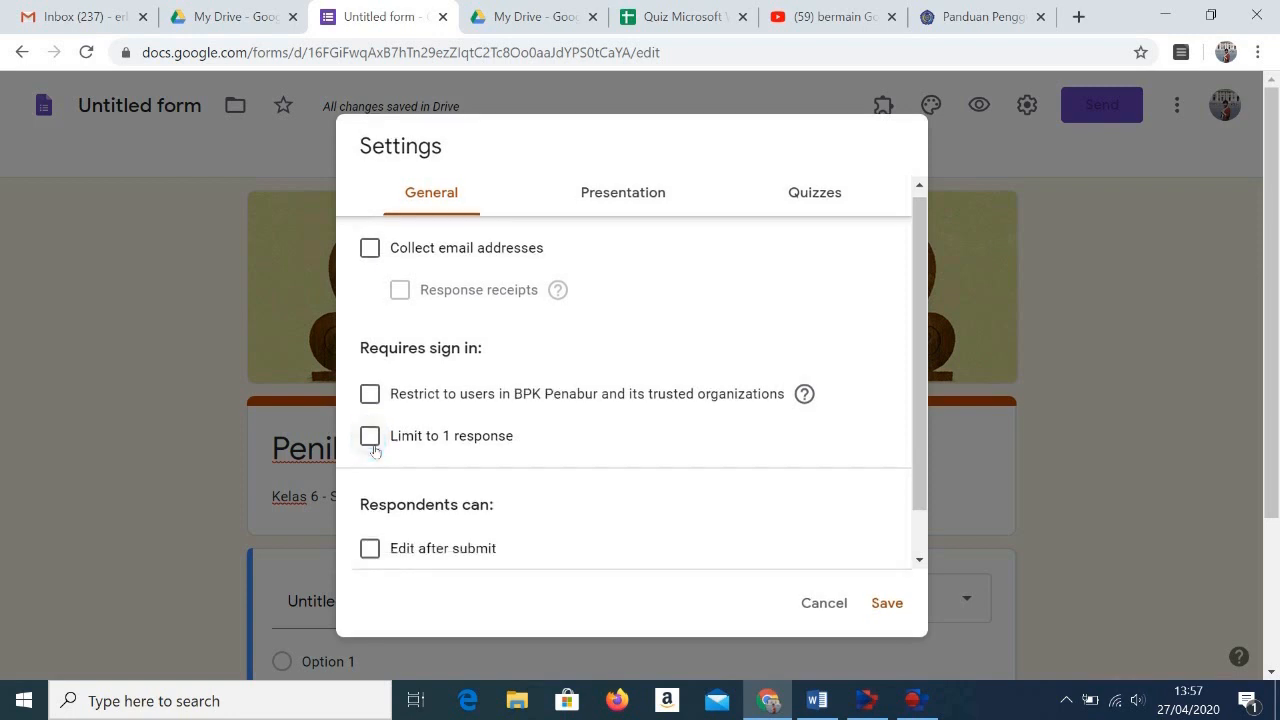
click(648, 208)
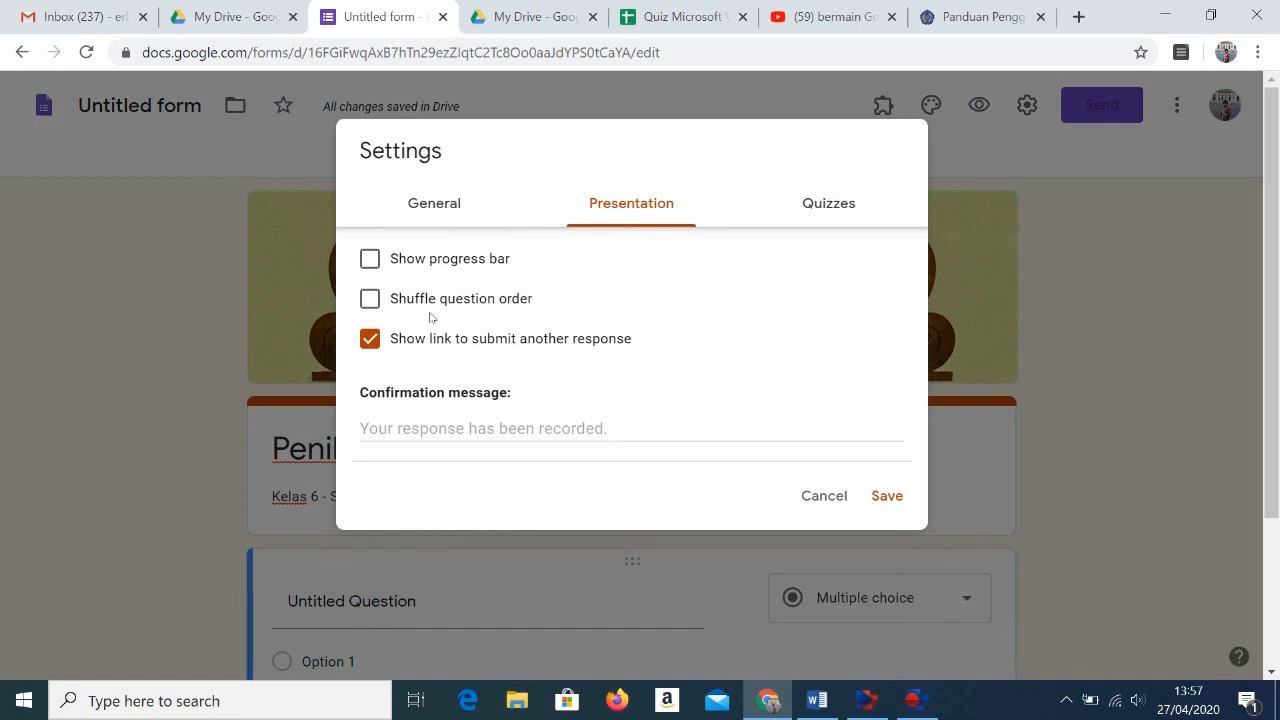
click(378, 311)
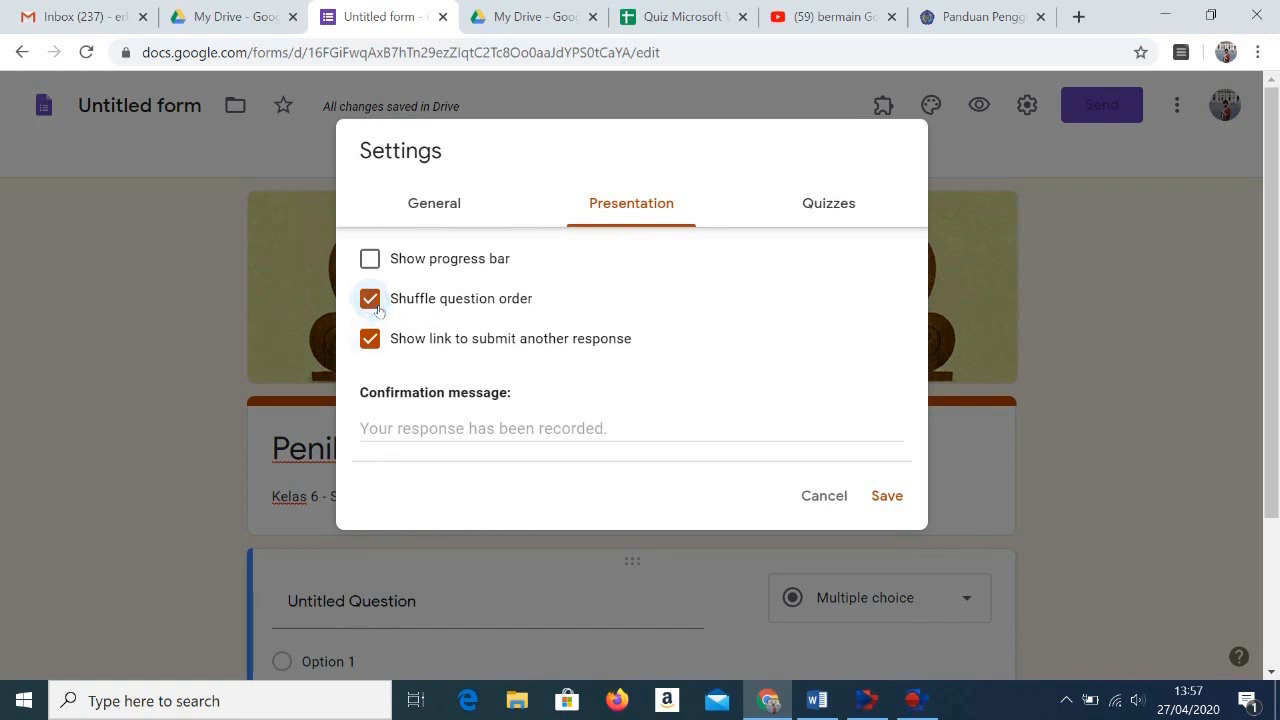
click(378, 311)
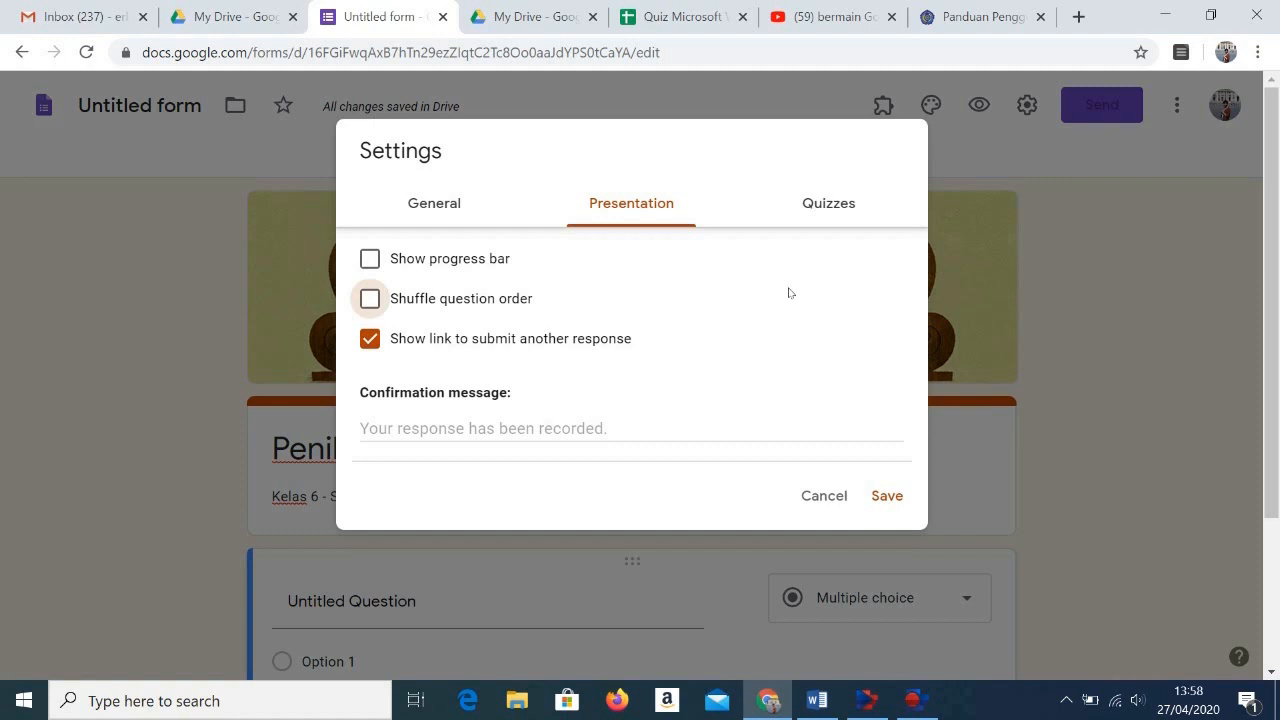
Step: Make the form a quiz in the settings, keeping grades released immediately after each submission
click(833, 218)
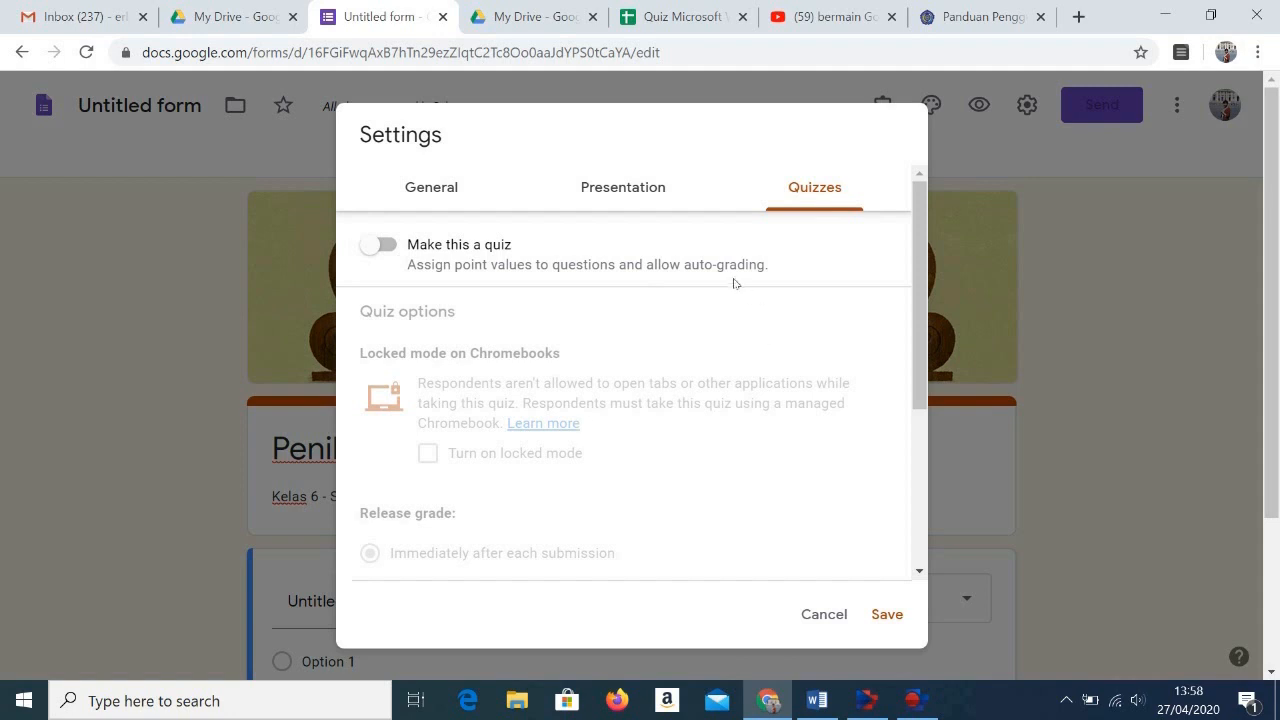
click(390, 246)
scroll(505, 530, down, 1)
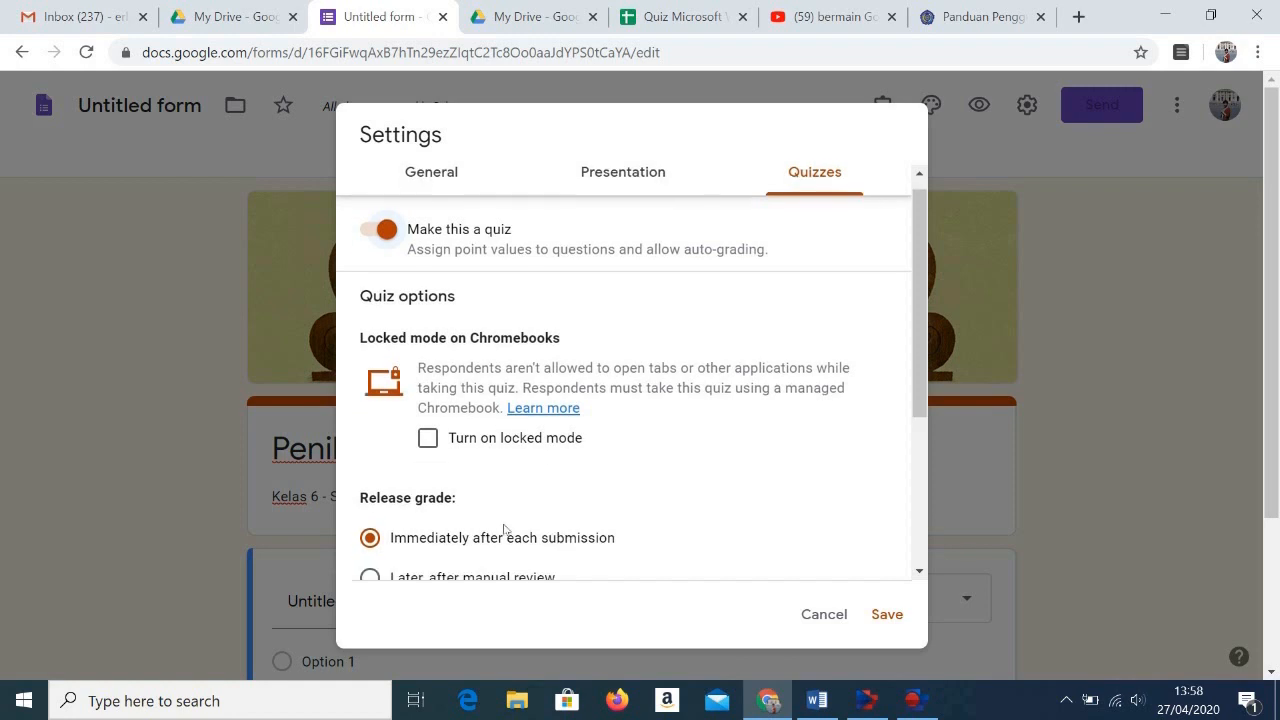
scroll(505, 530, down, 3)
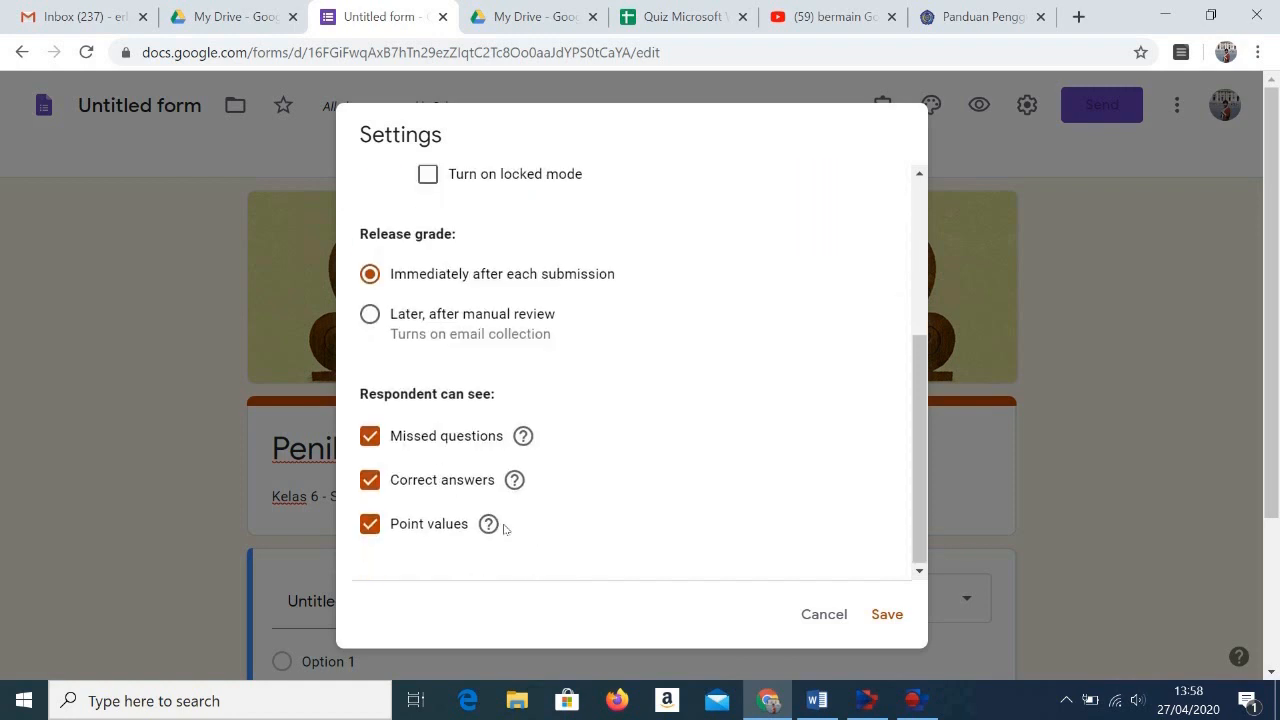
scroll(505, 530, down, 2)
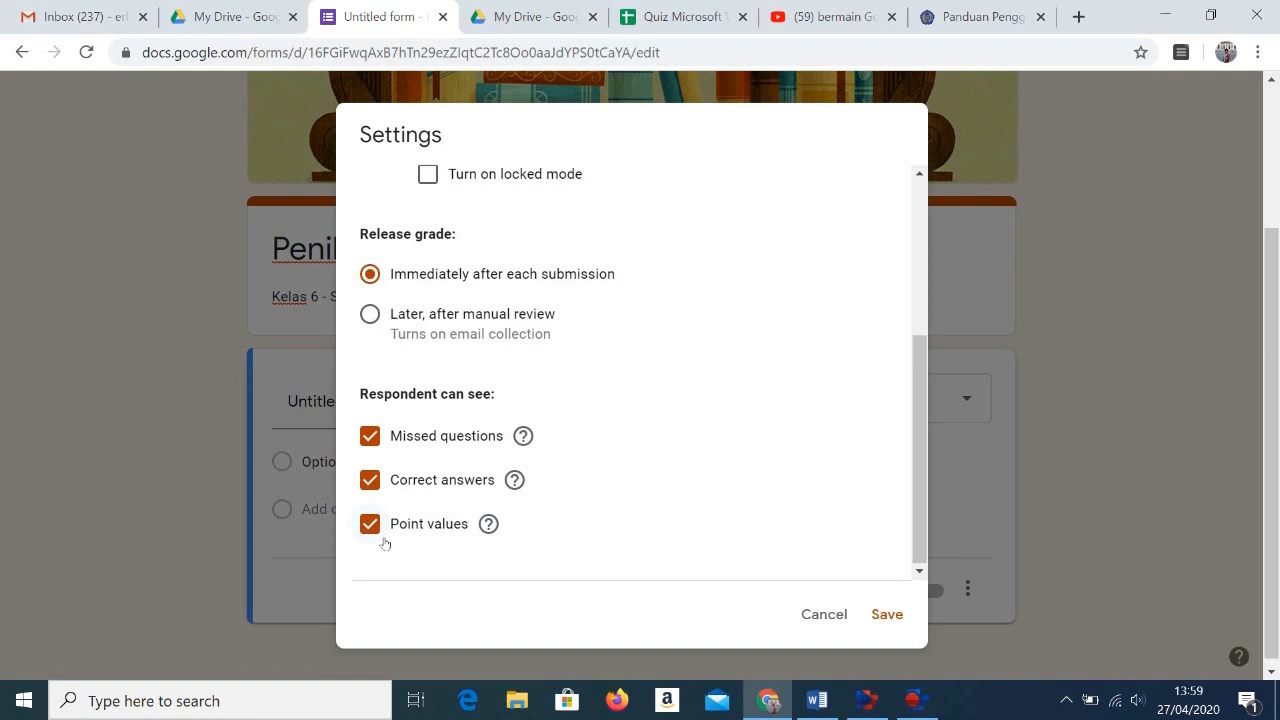
Step: Try hiding missed questions, correct answers and point values from respondents, turning each option back on
click(376, 441)
click(379, 486)
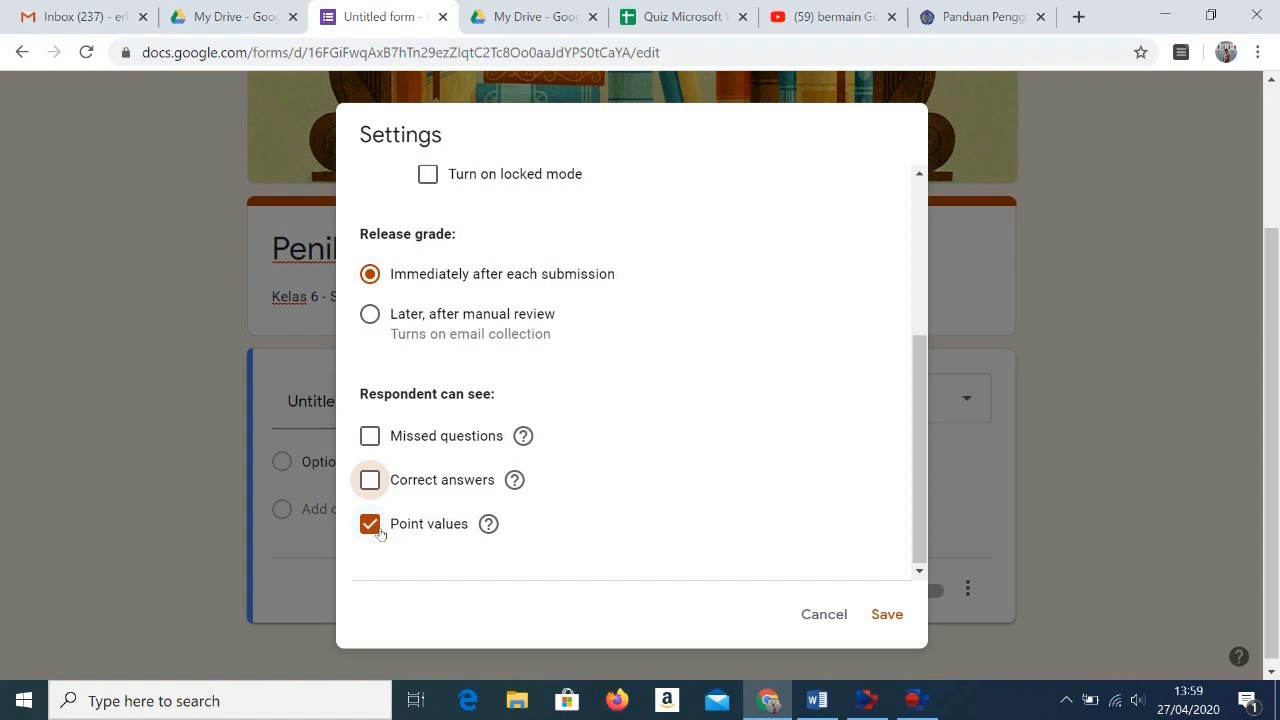
click(379, 531)
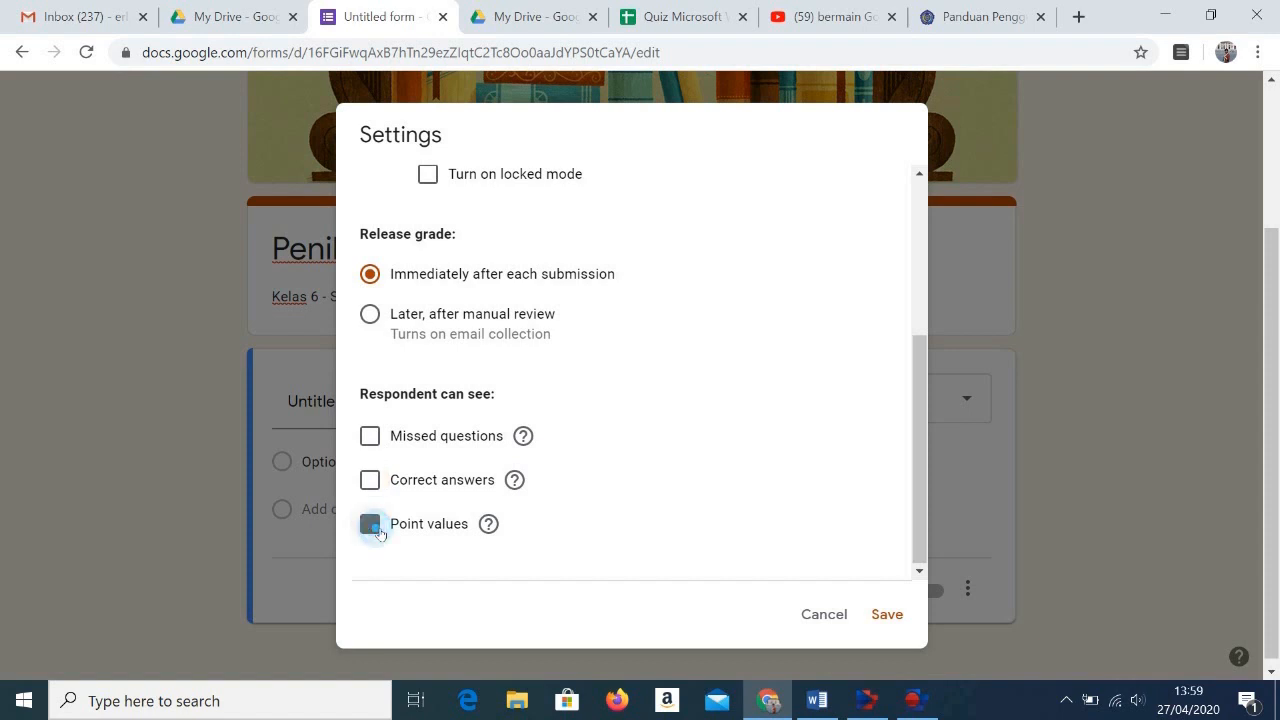
click(379, 531)
click(382, 523)
click(370, 524)
click(374, 480)
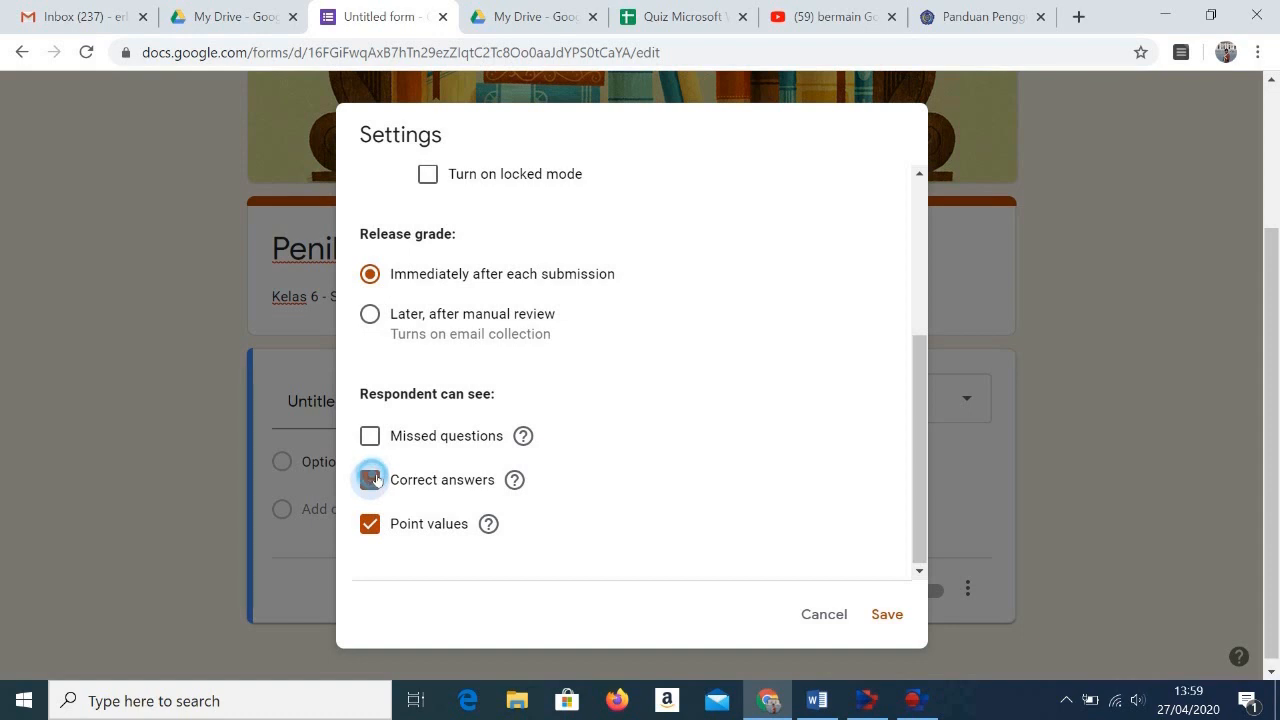
click(381, 437)
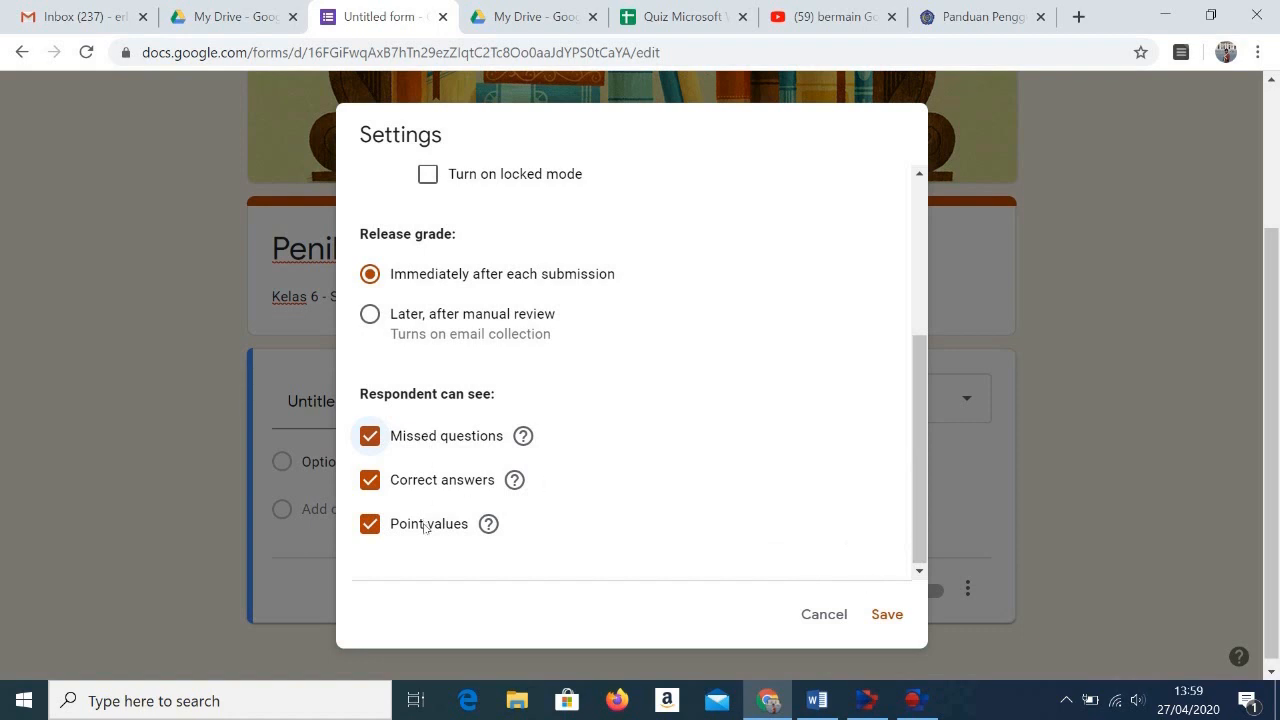
Step: Save the quiz settings and keep Multiple choice as the first question's type
click(887, 614)
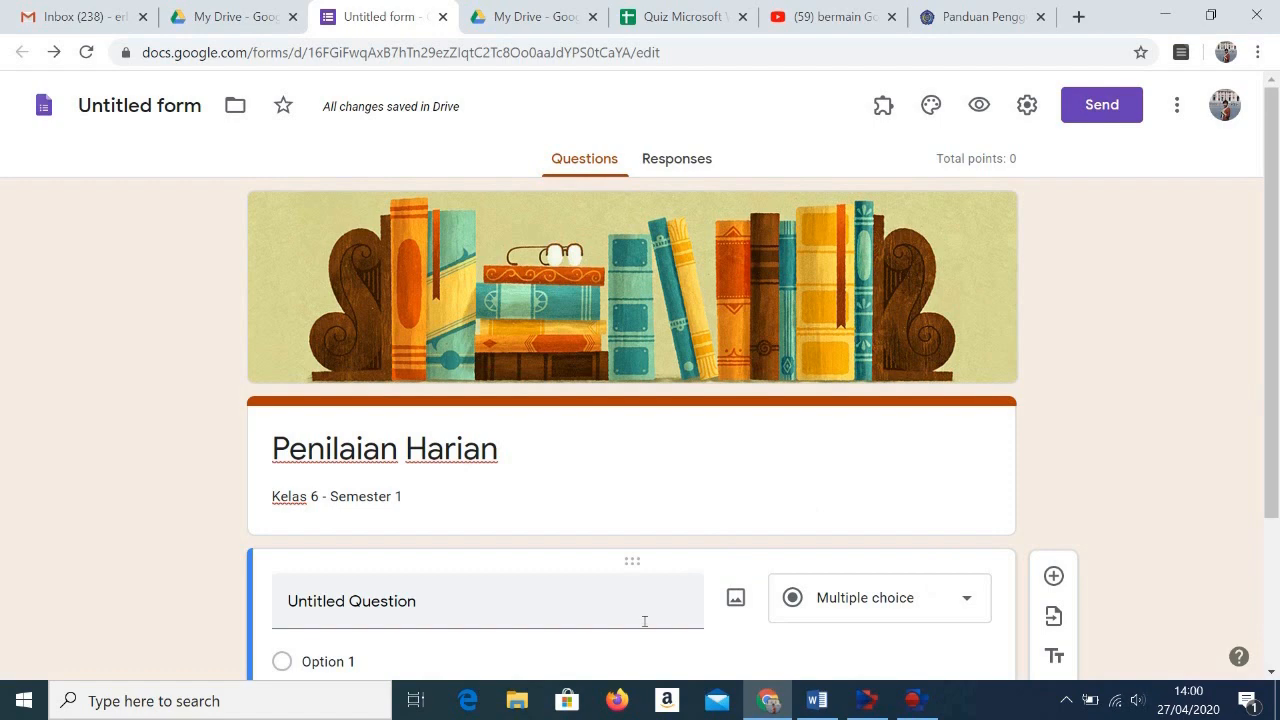
scroll(641, 624, down, 2)
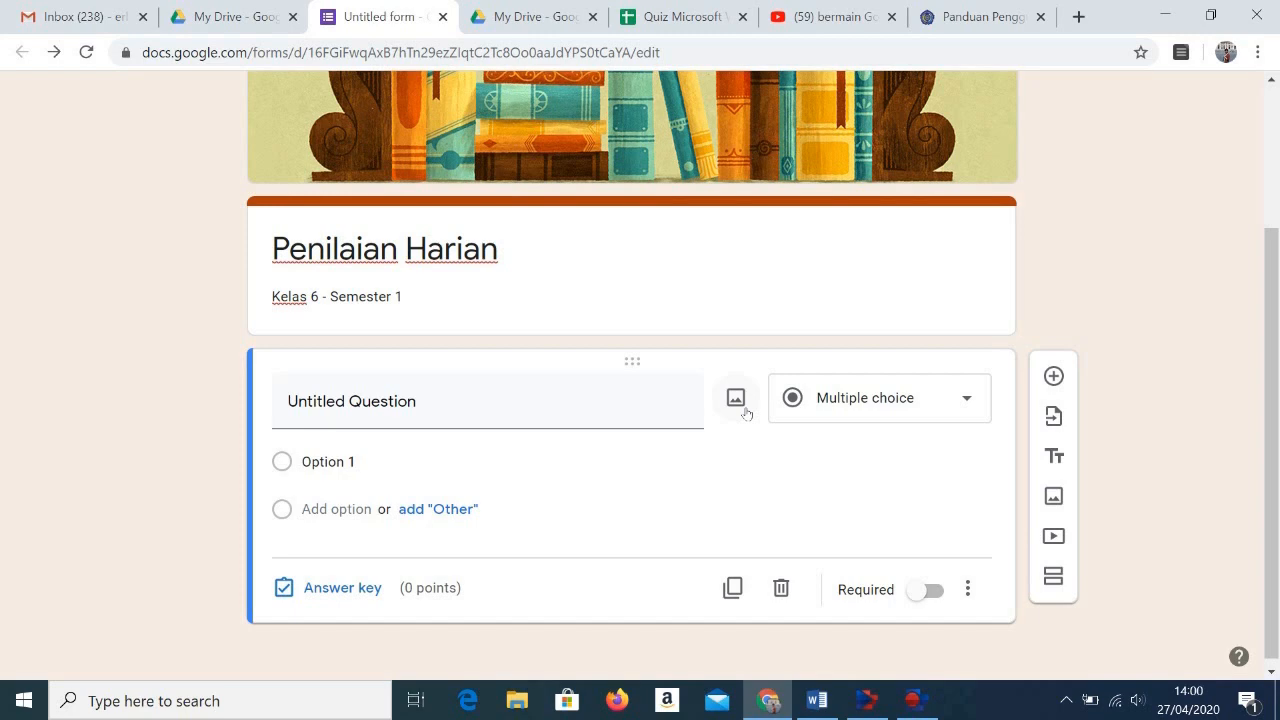
click(966, 400)
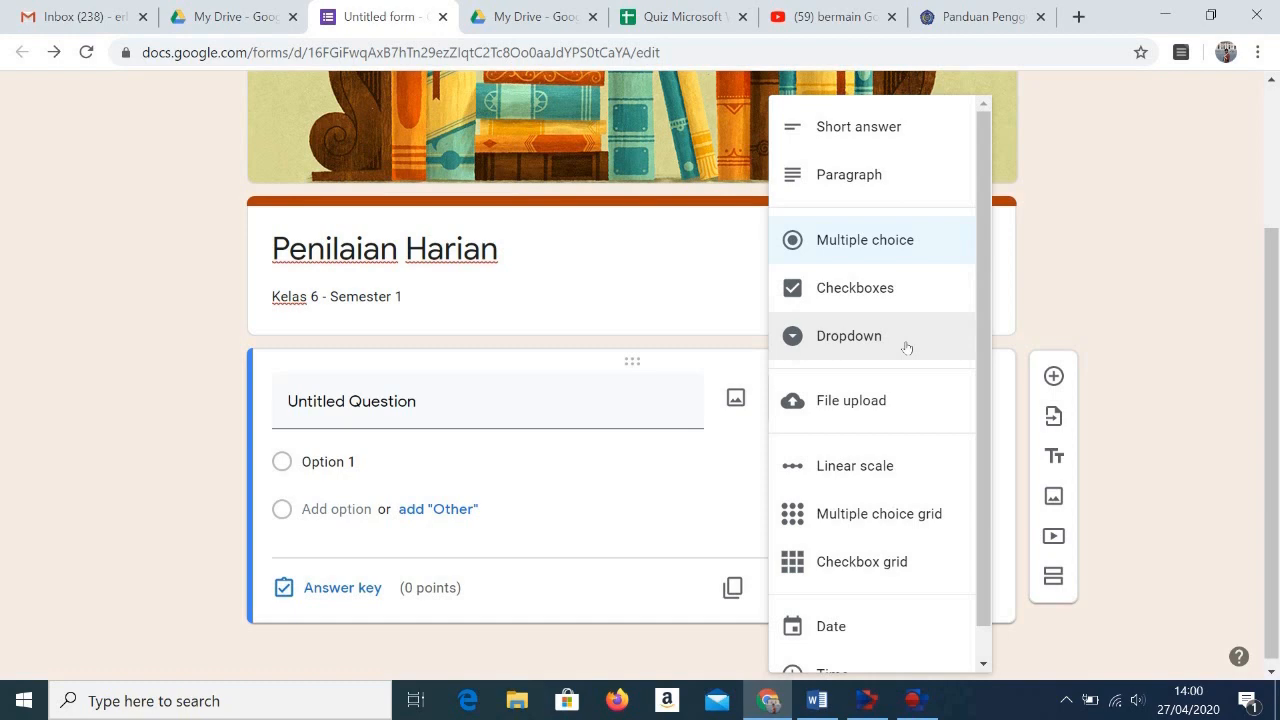
click(963, 254)
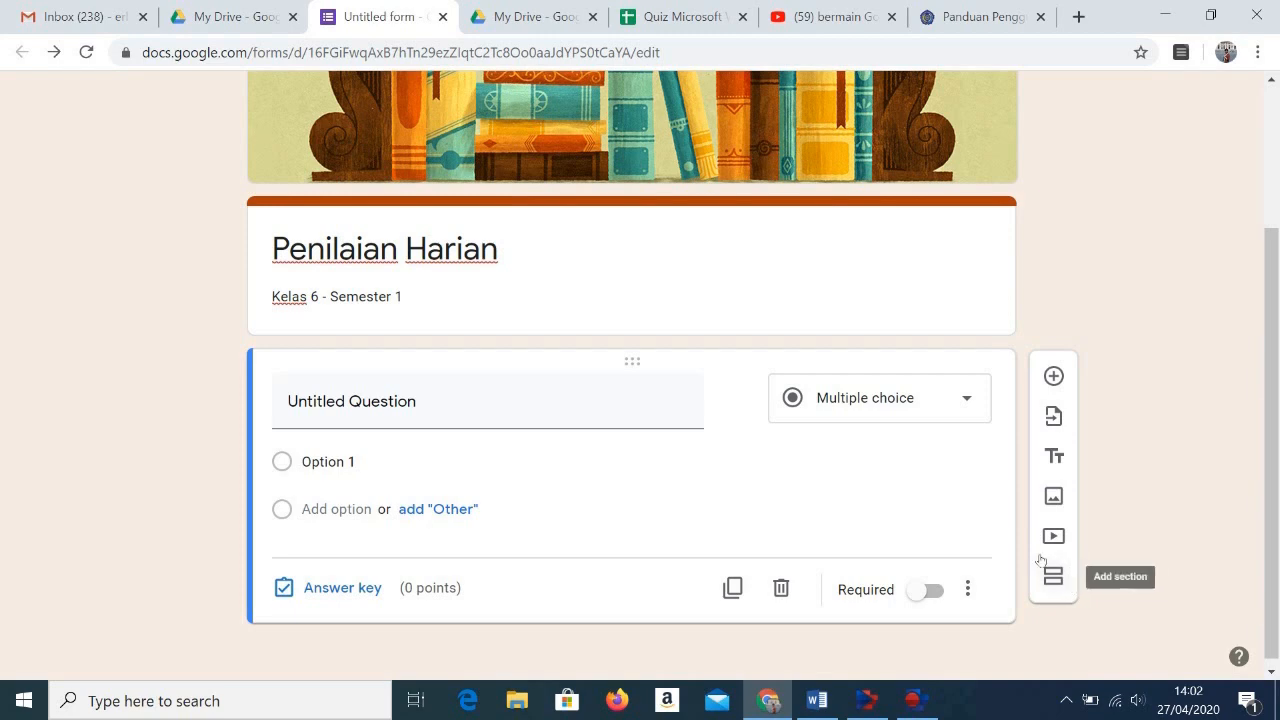
Step: Switch to the Soal_PG-TIK document in Word and copy the text of question 1 about the Caps Lock key
click(817, 702)
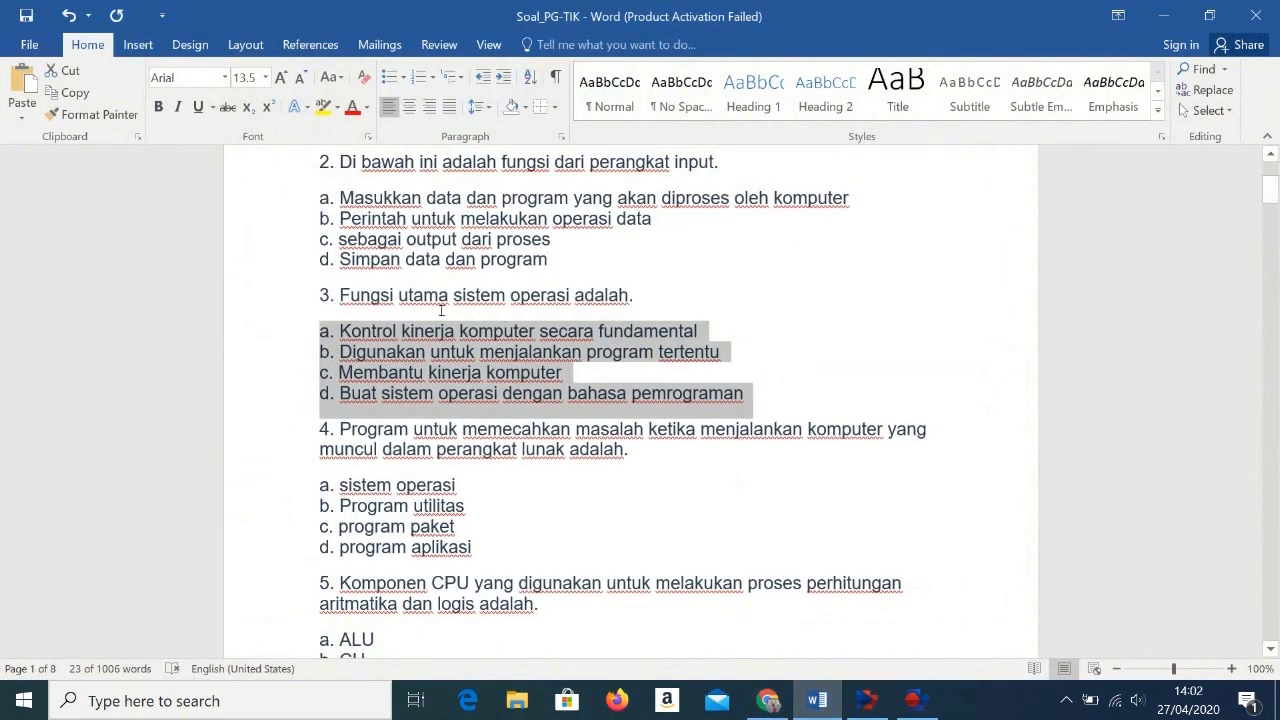
click(432, 297)
scroll(450, 300, up, 4)
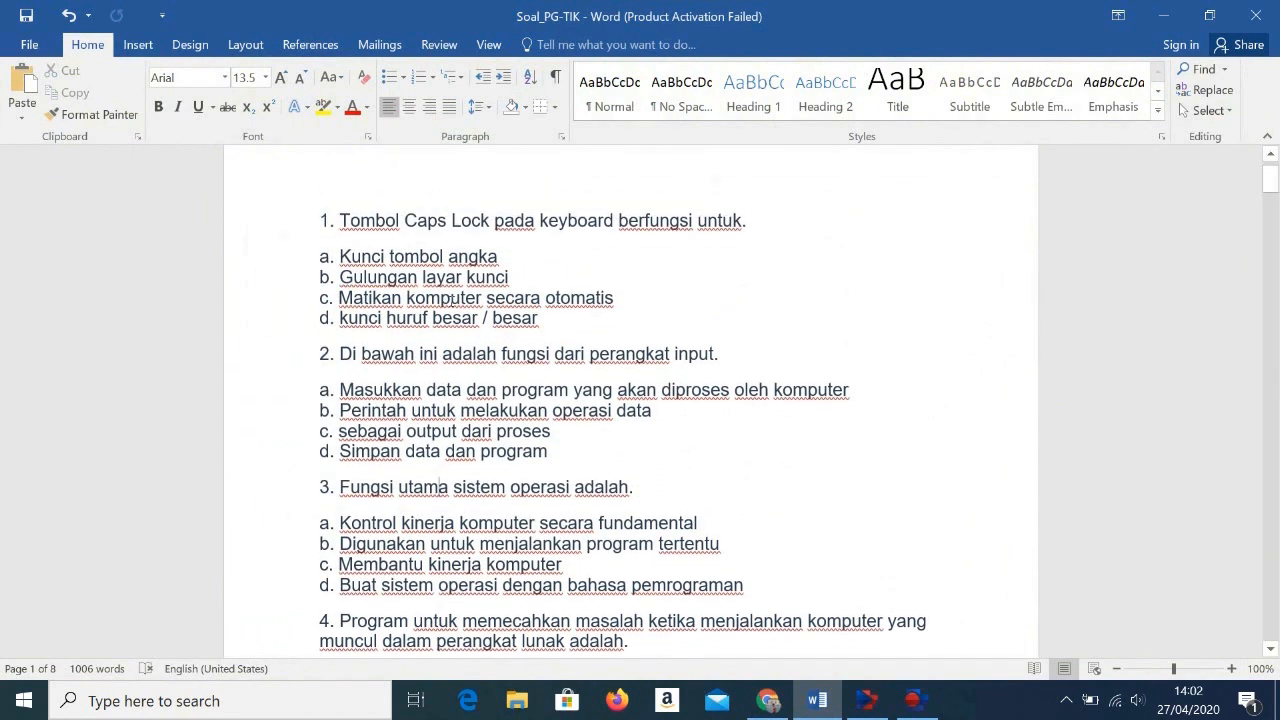
drag(320, 220, 776, 214)
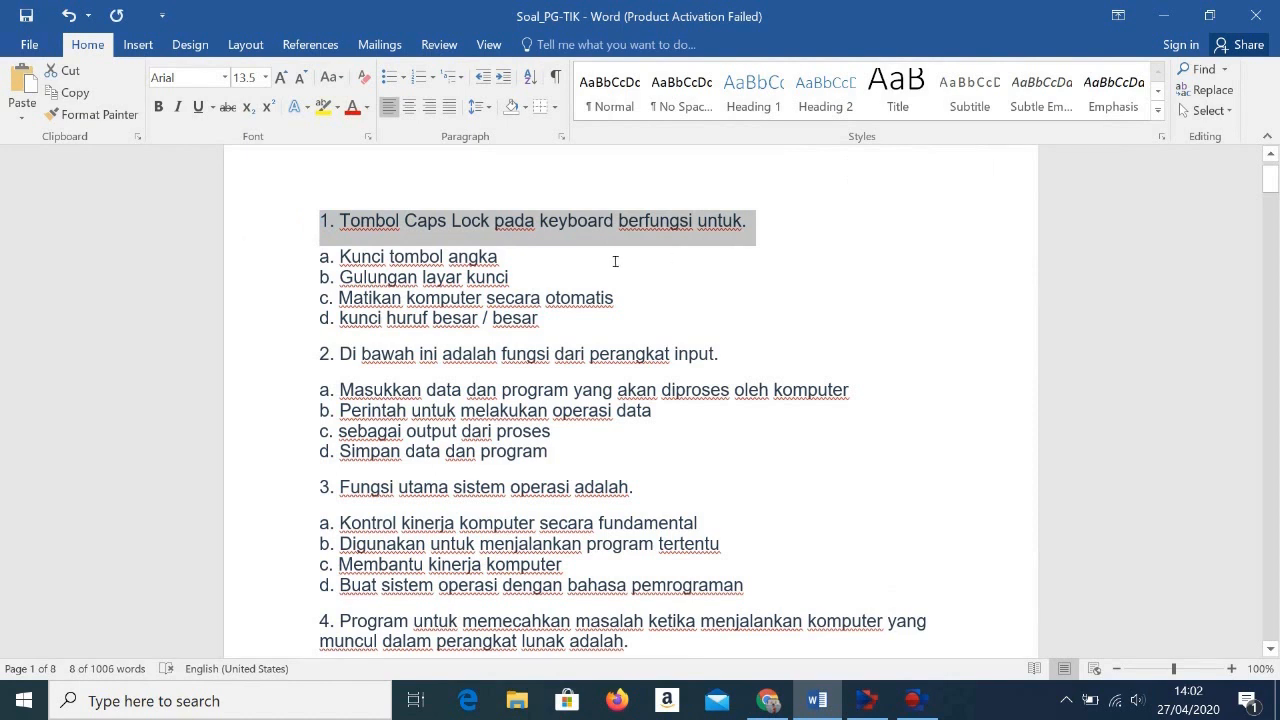
right_click(624, 222)
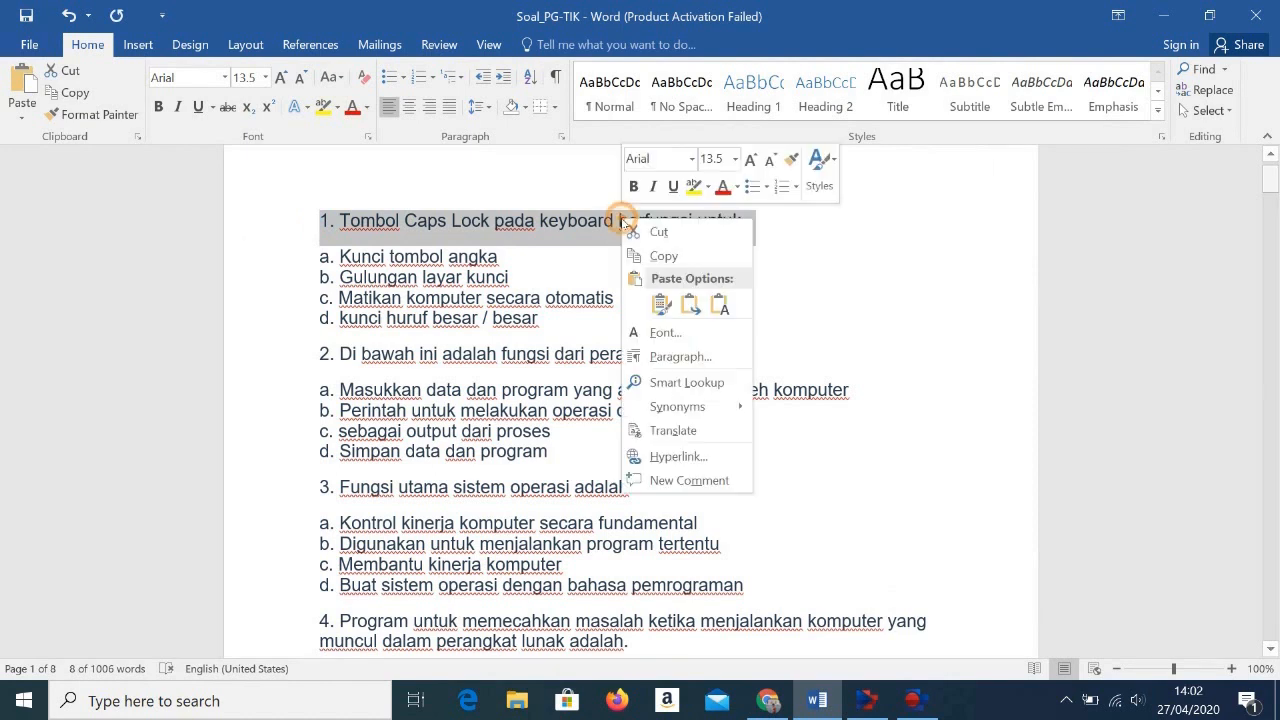
click(663, 257)
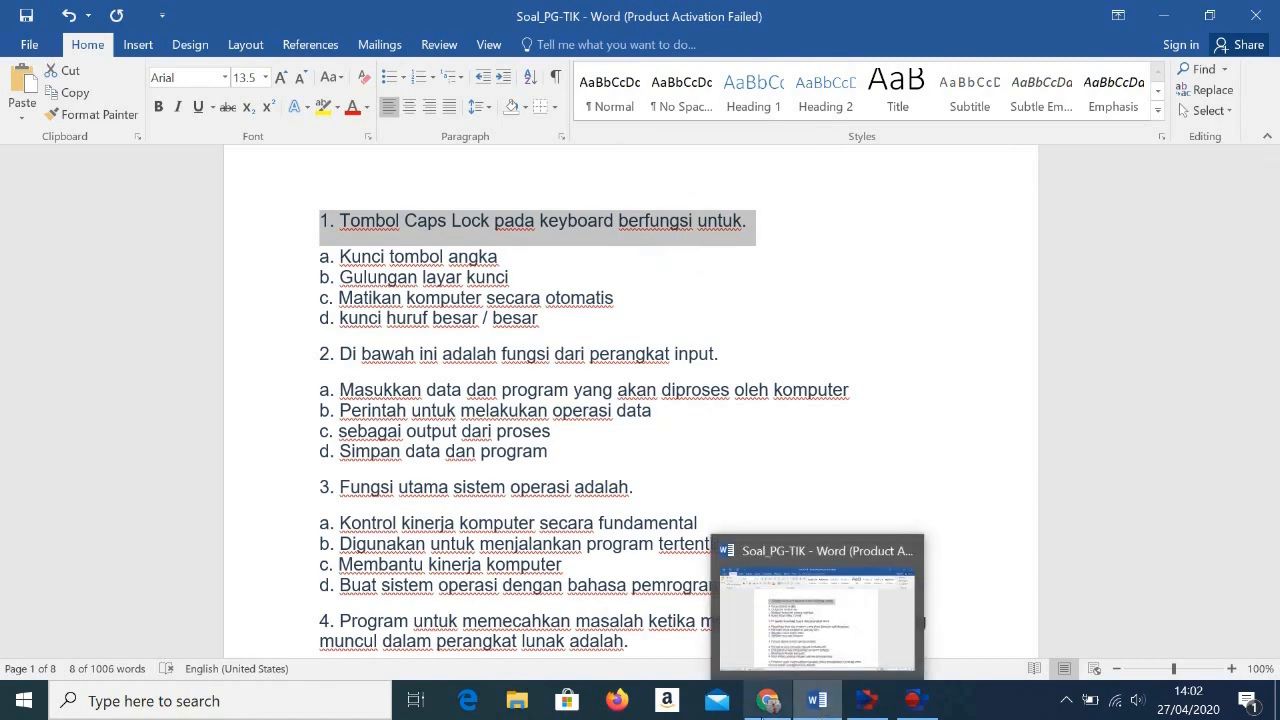
Step: Return to the form in Chrome and replace the untitled question's title with the copied question text
mouse_move(766, 708)
click(764, 638)
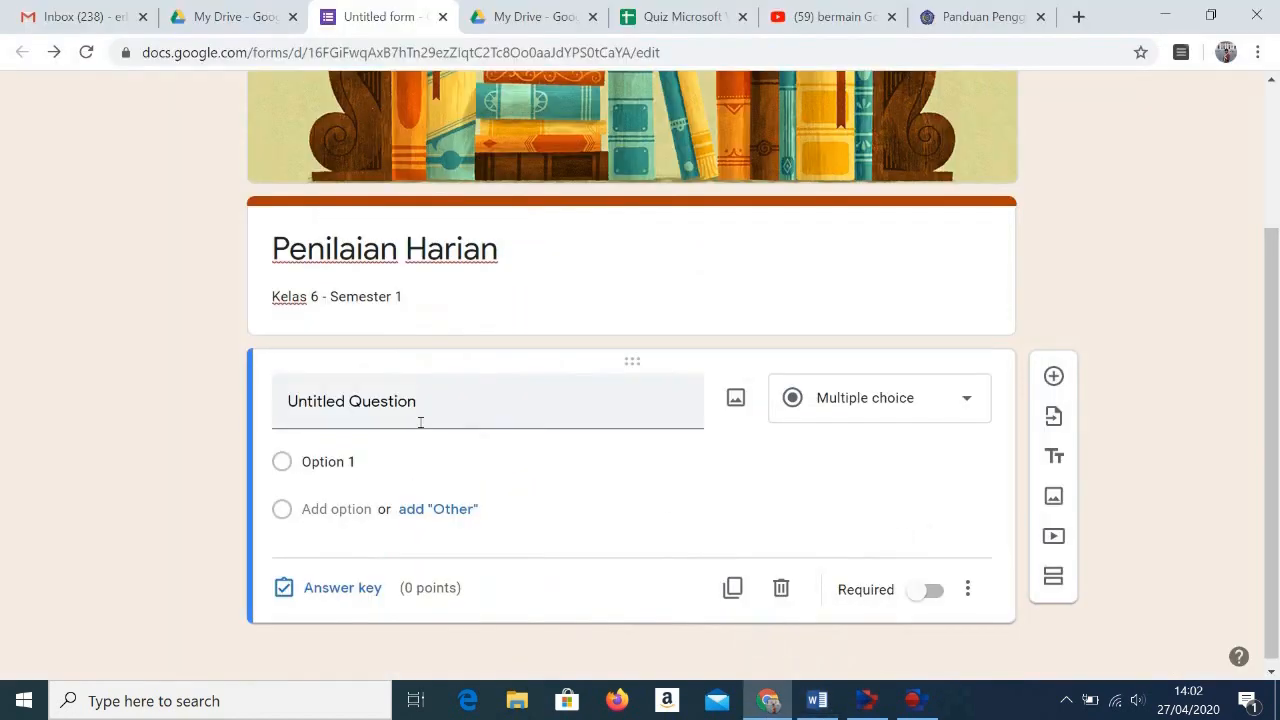
click(295, 395)
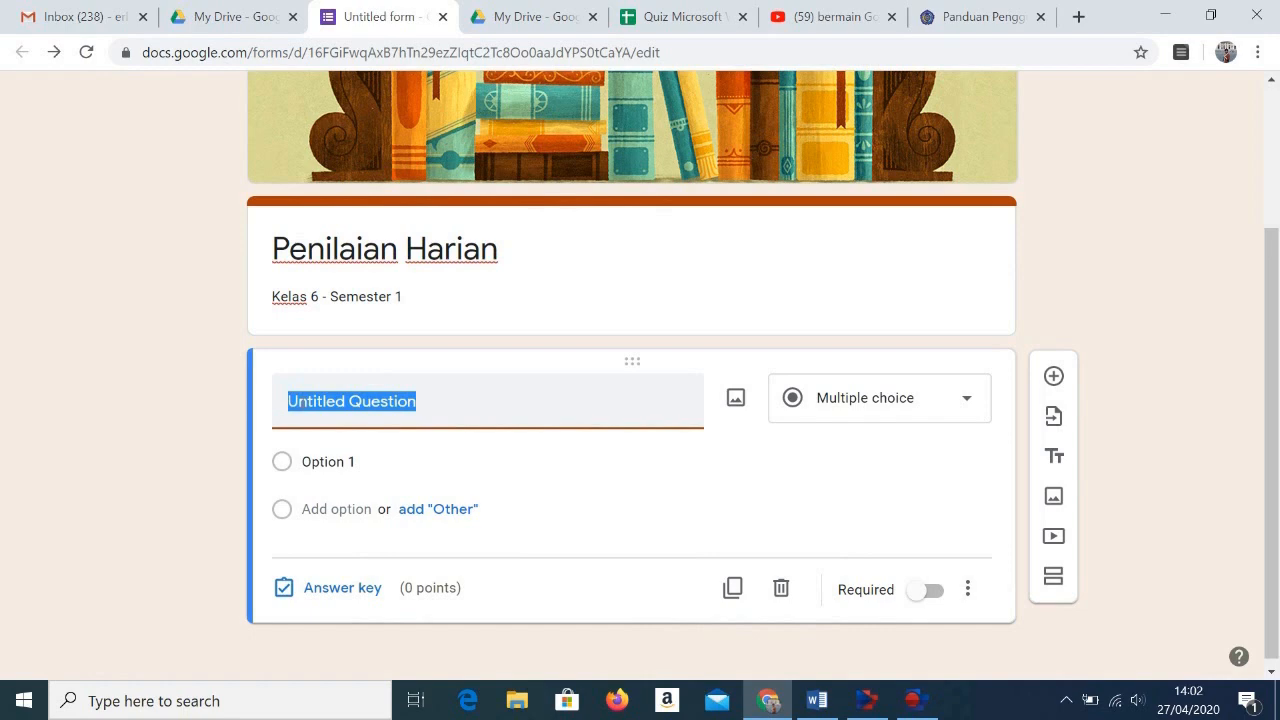
right_click(295, 396)
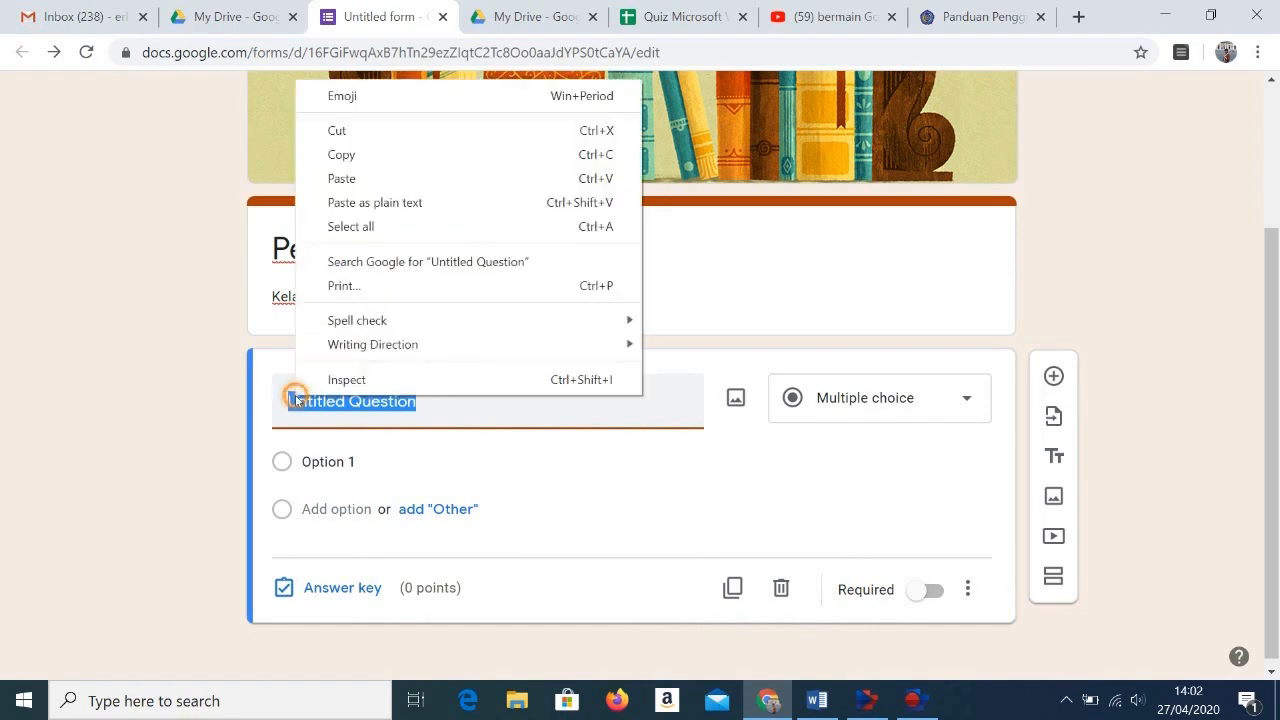
click(342, 180)
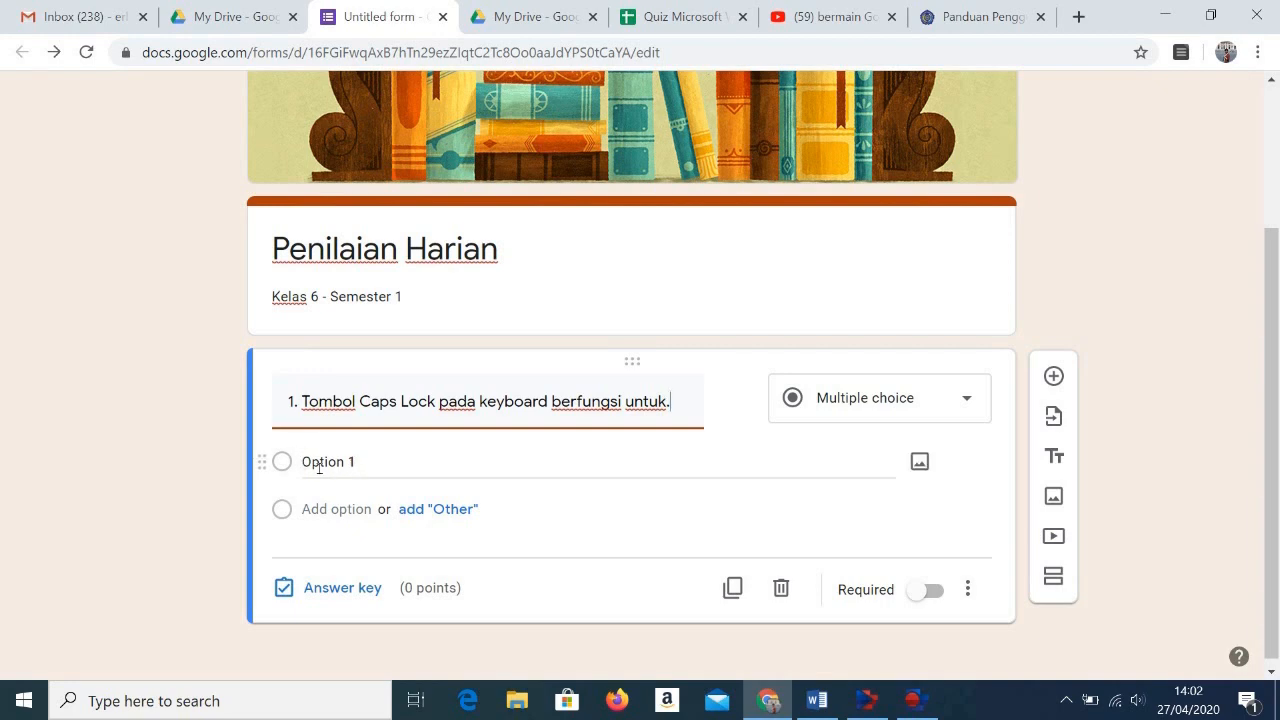
Step: Switch to the Word document and copy the four answer choices a to d of question 1
click(818, 701)
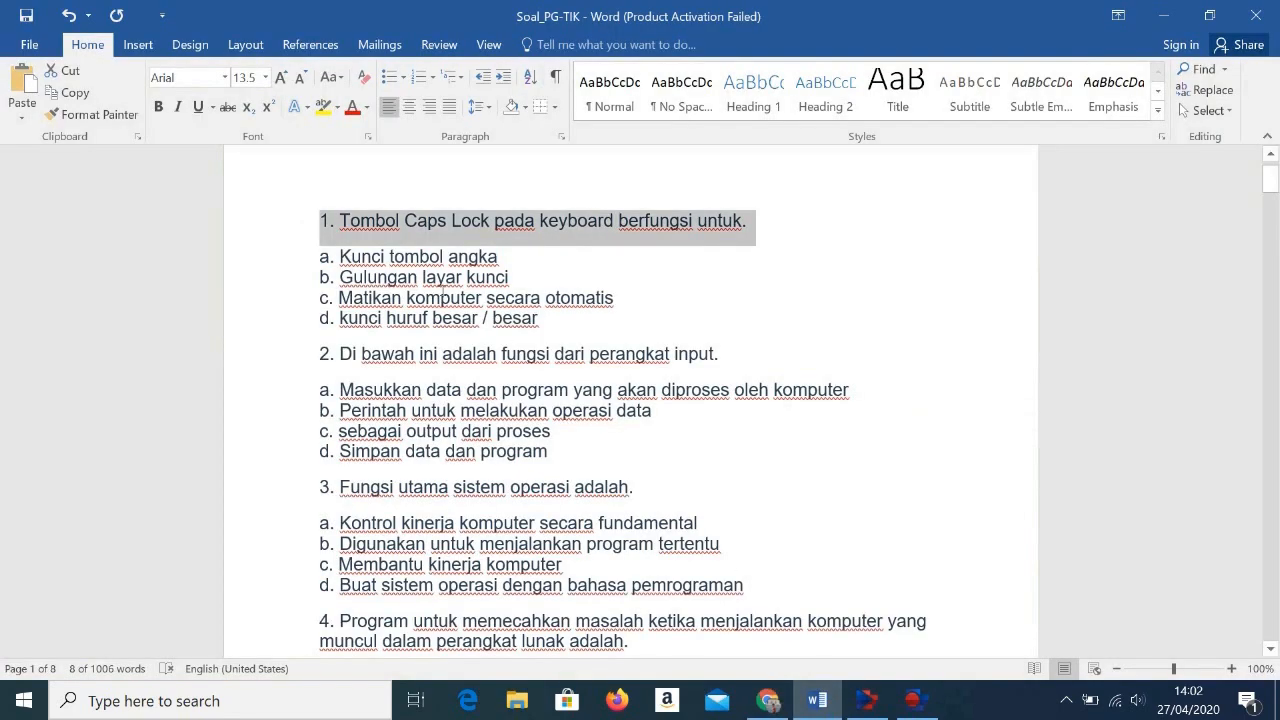
click(430, 276)
drag(318, 256, 618, 324)
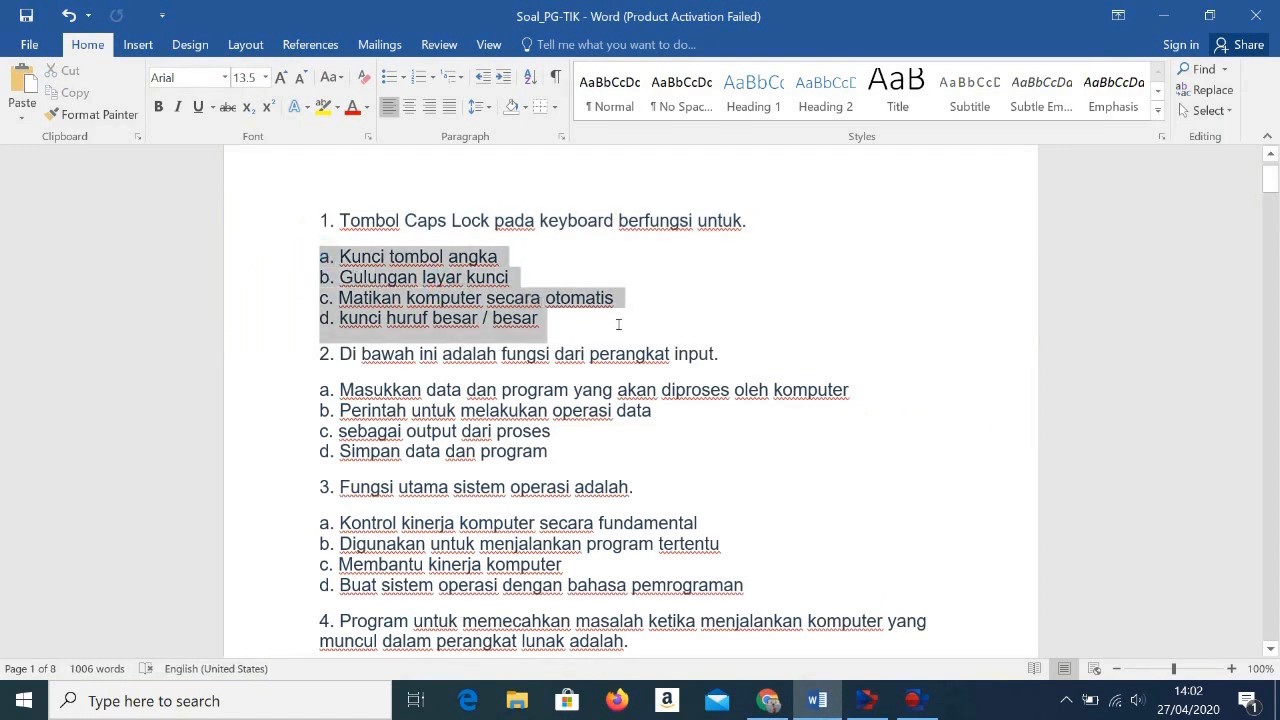
right_click(426, 312)
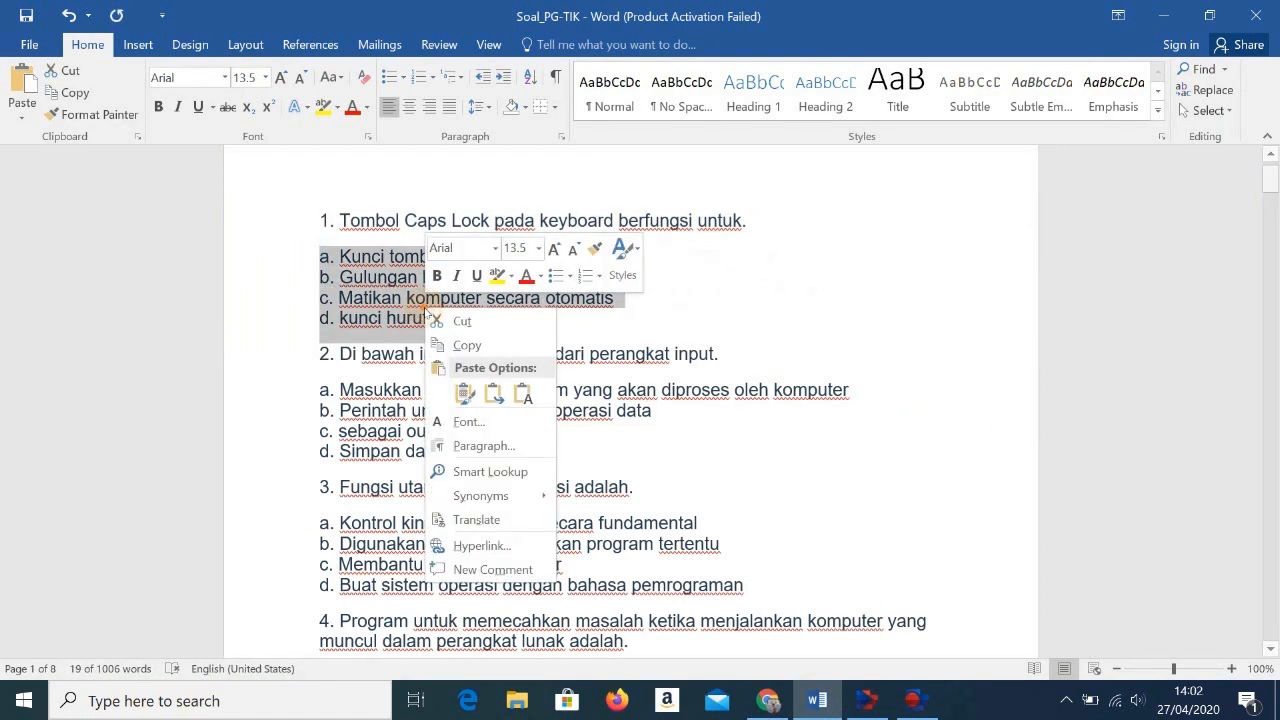
click(466, 345)
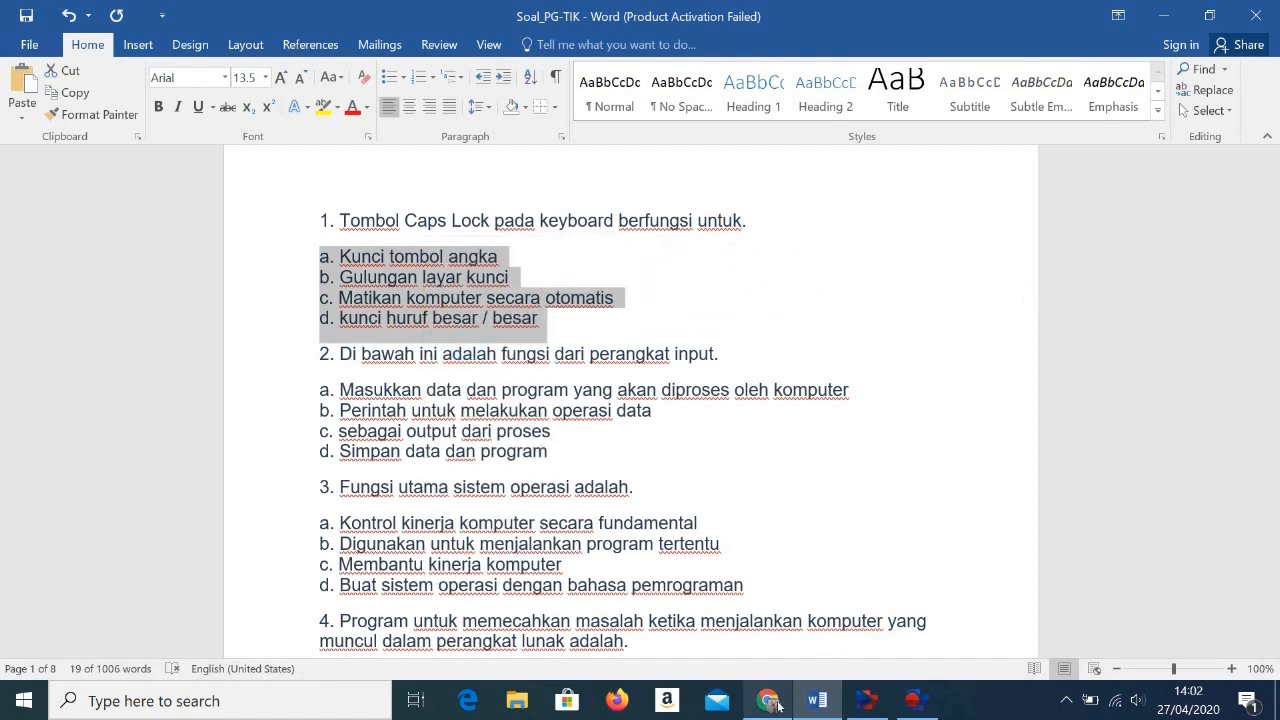
Step: Return to the form in Chrome and paste the four copied choices in place of Option 1
click(772, 703)
click(345, 470)
right_click(346, 474)
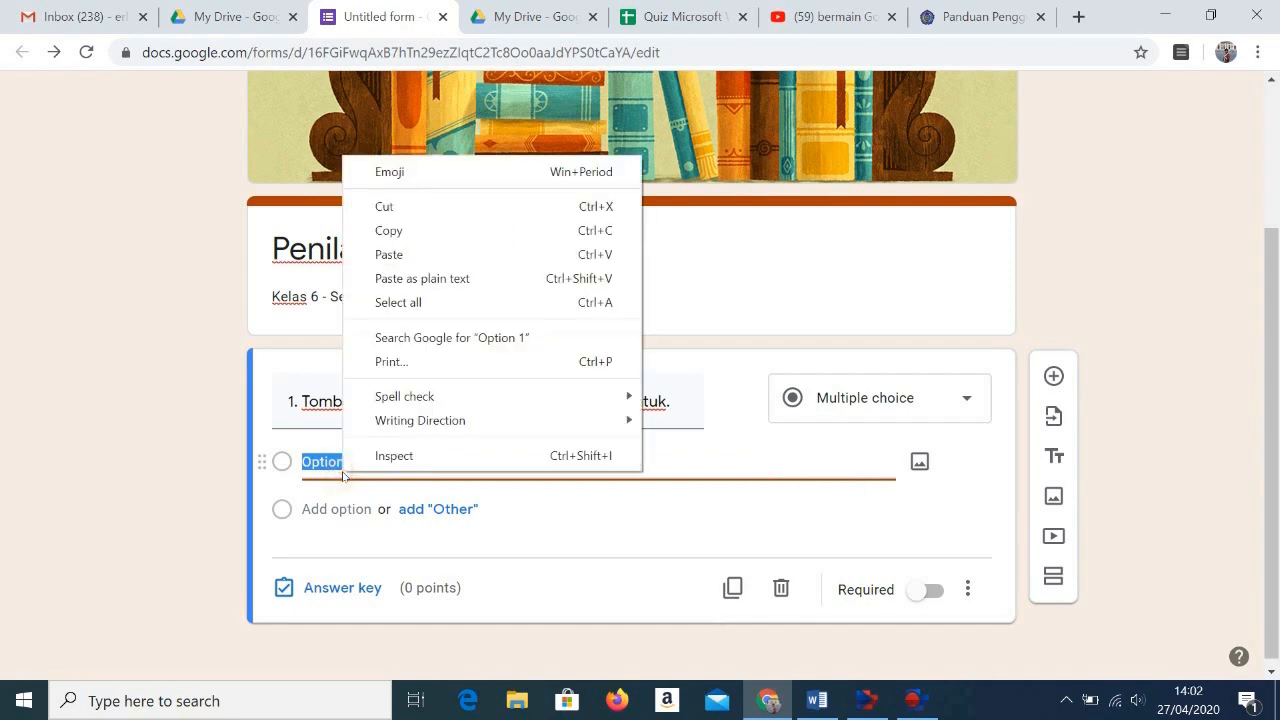
click(383, 254)
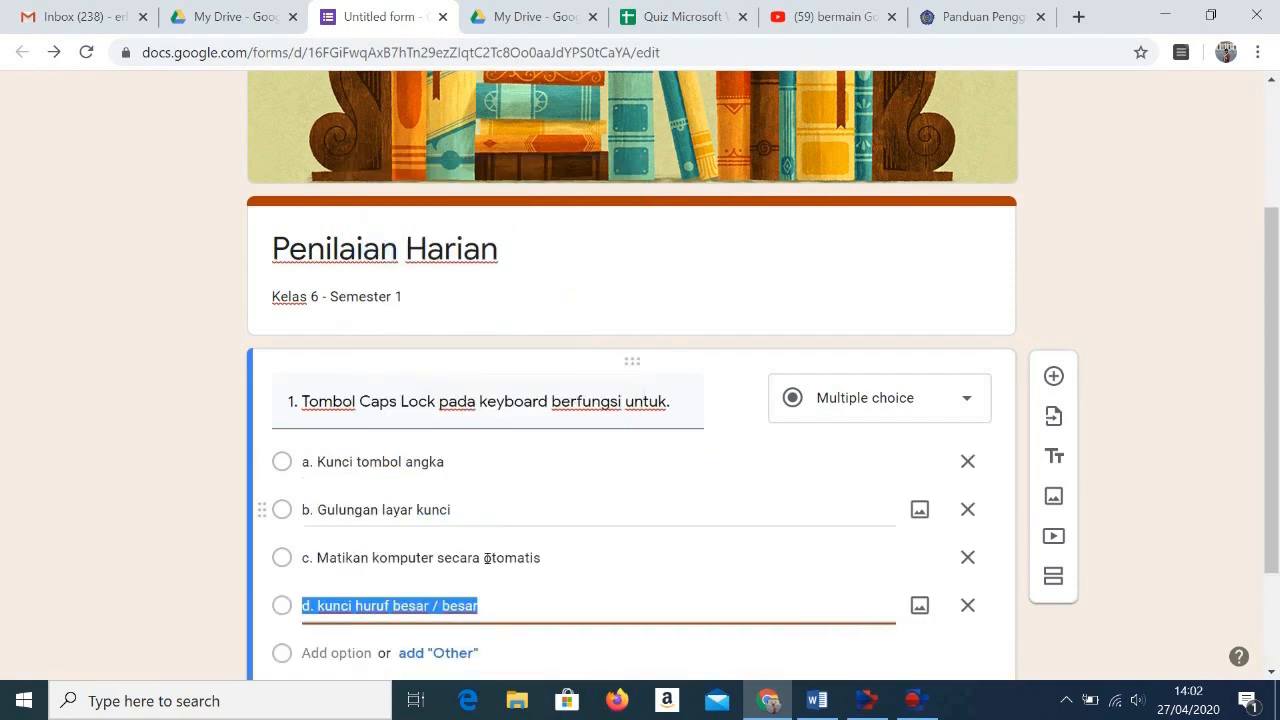
Step: Set "d. kunci huruf besar / besar" as question 1's correct answer in the answer key, worth 10 points
scroll(524, 597, down, 2)
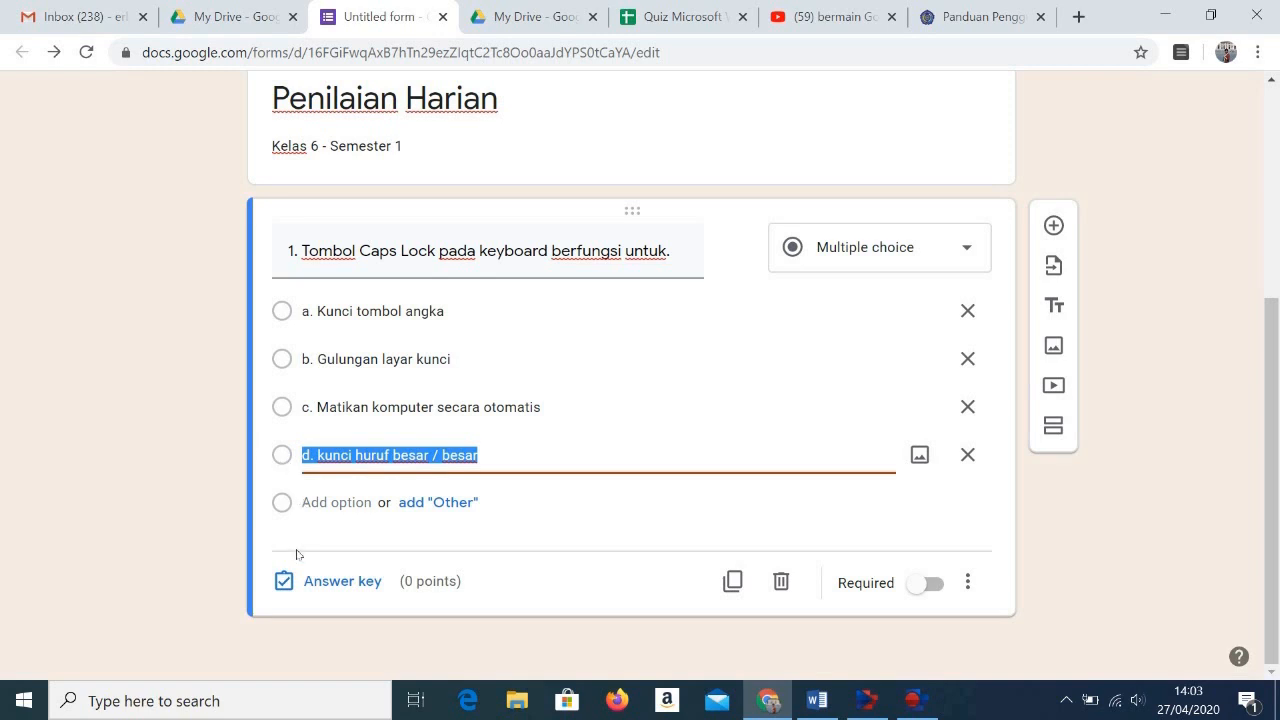
click(335, 584)
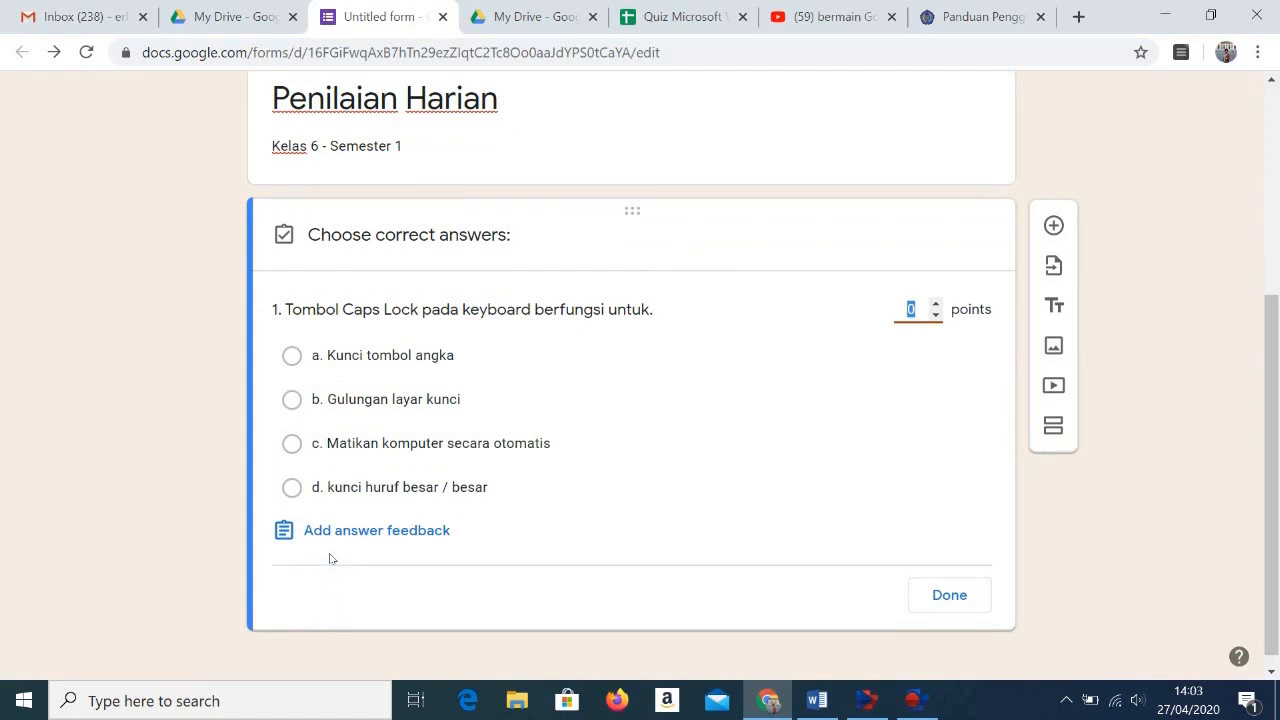
click(291, 490)
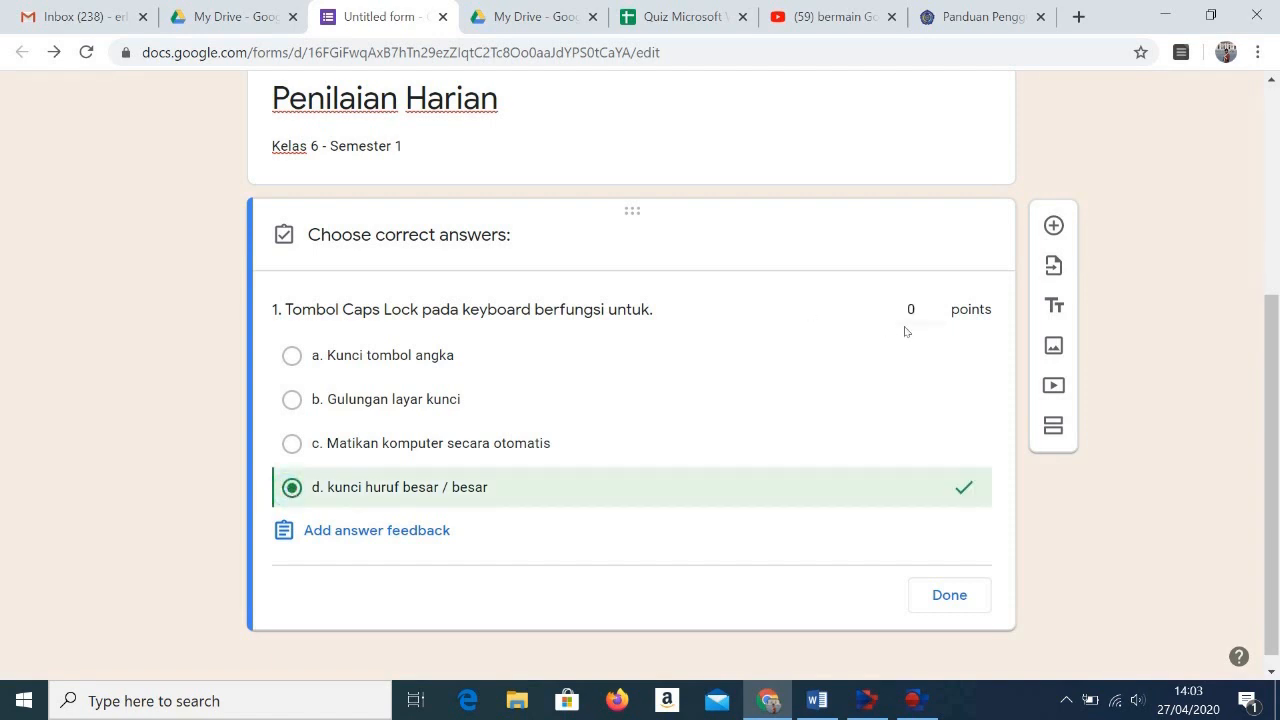
click(935, 305)
click(935, 305)
click(935, 305)
click(935, 305)
click(935, 305)
click(935, 305)
click(935, 305)
click(935, 305)
click(935, 305)
click(935, 305)
click(950, 596)
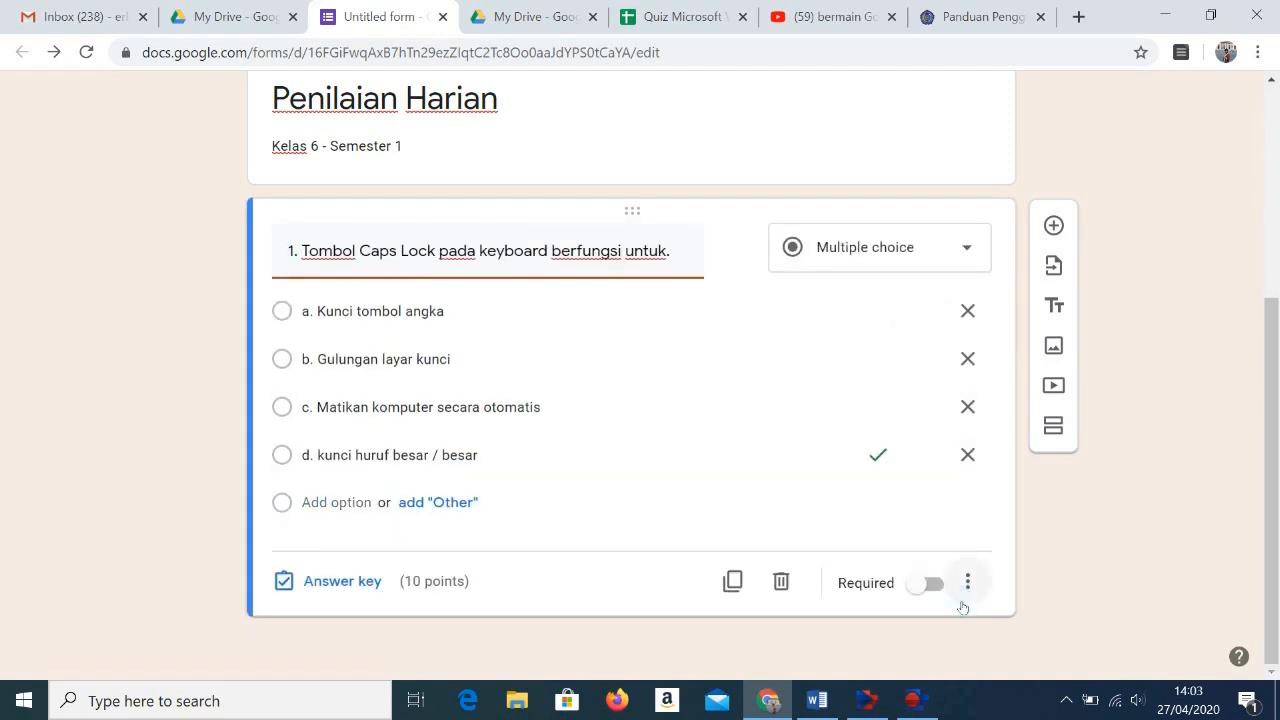
Step: Insert the image file keyboard from the Documents > Pictures folder into question 1
mouse_move(726, 284)
click(740, 250)
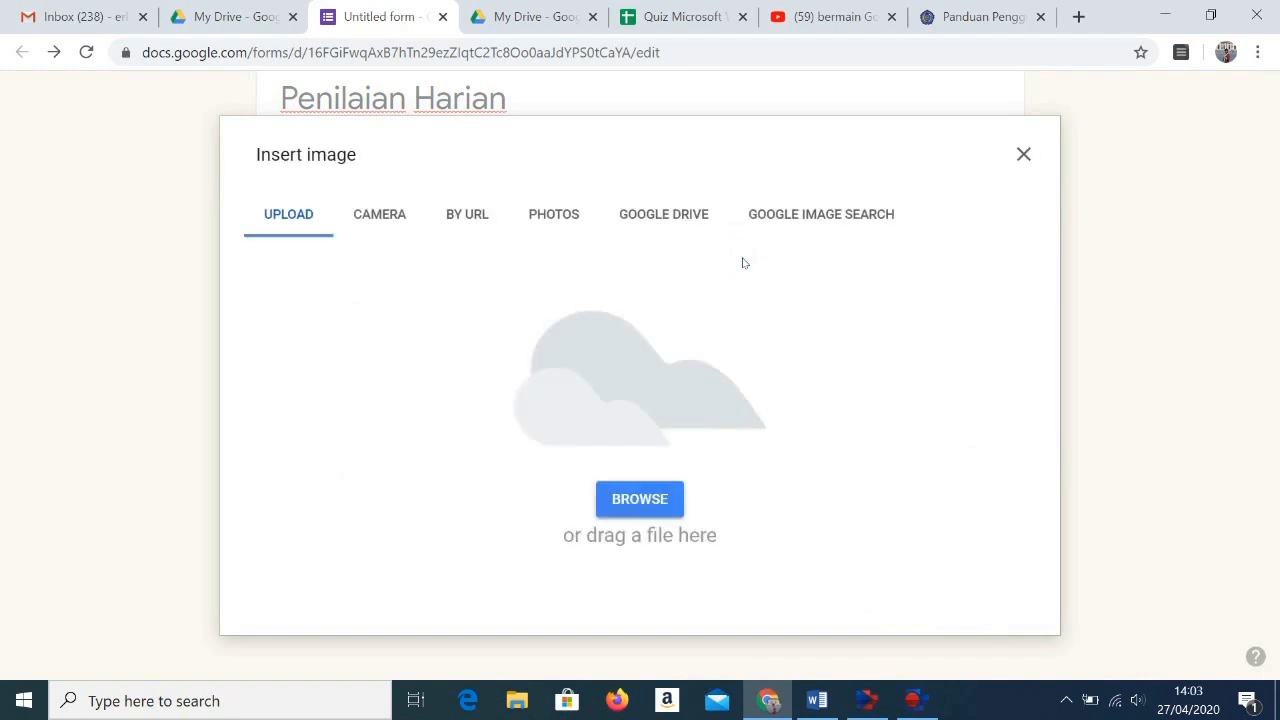
click(648, 500)
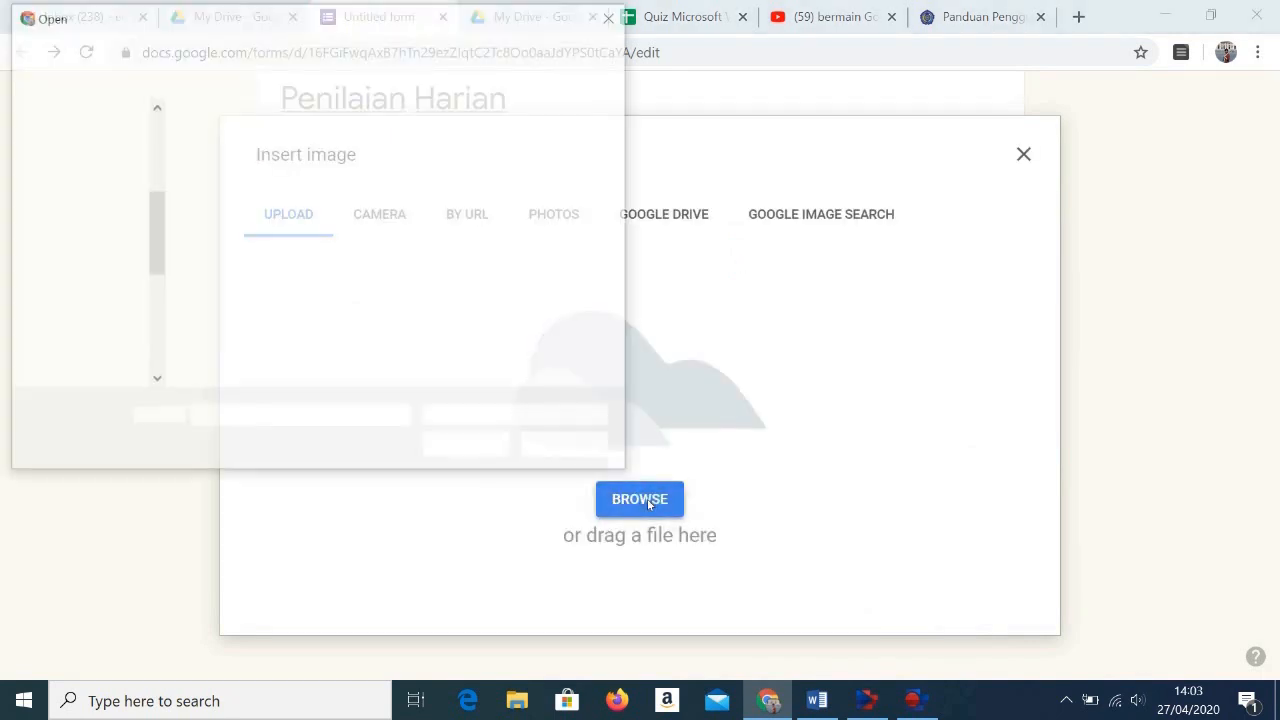
click(236, 150)
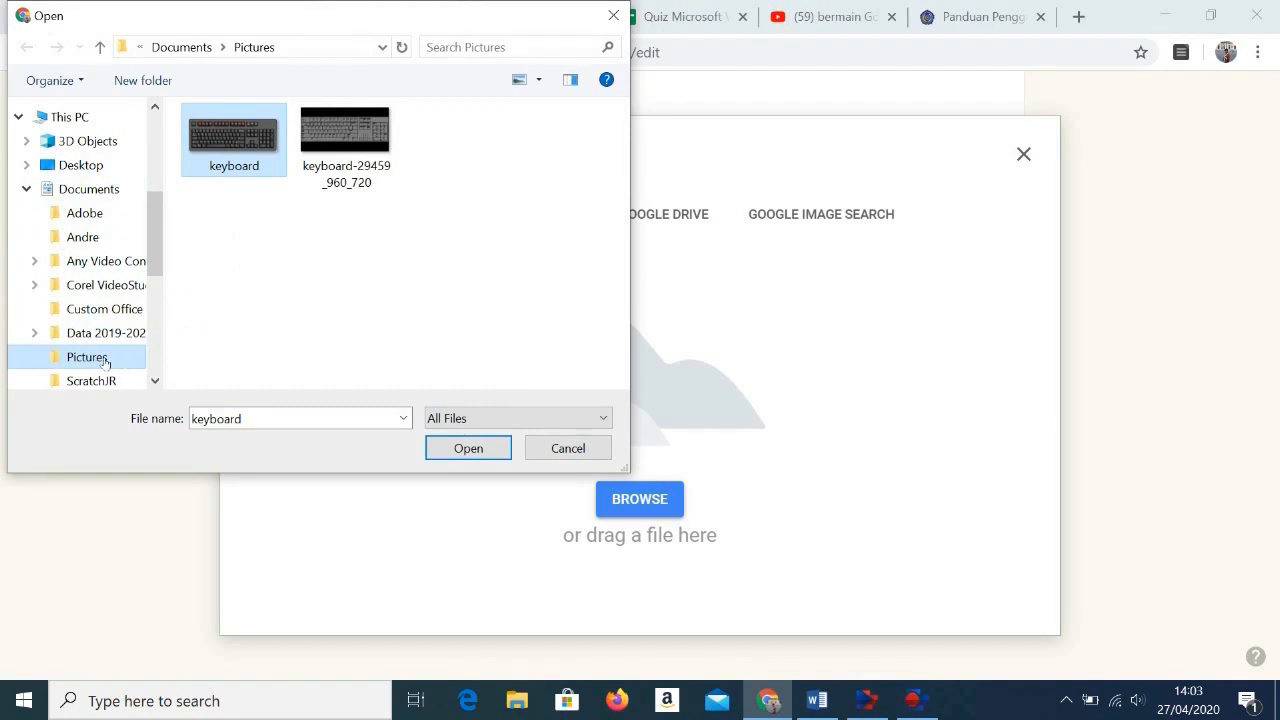
click(256, 149)
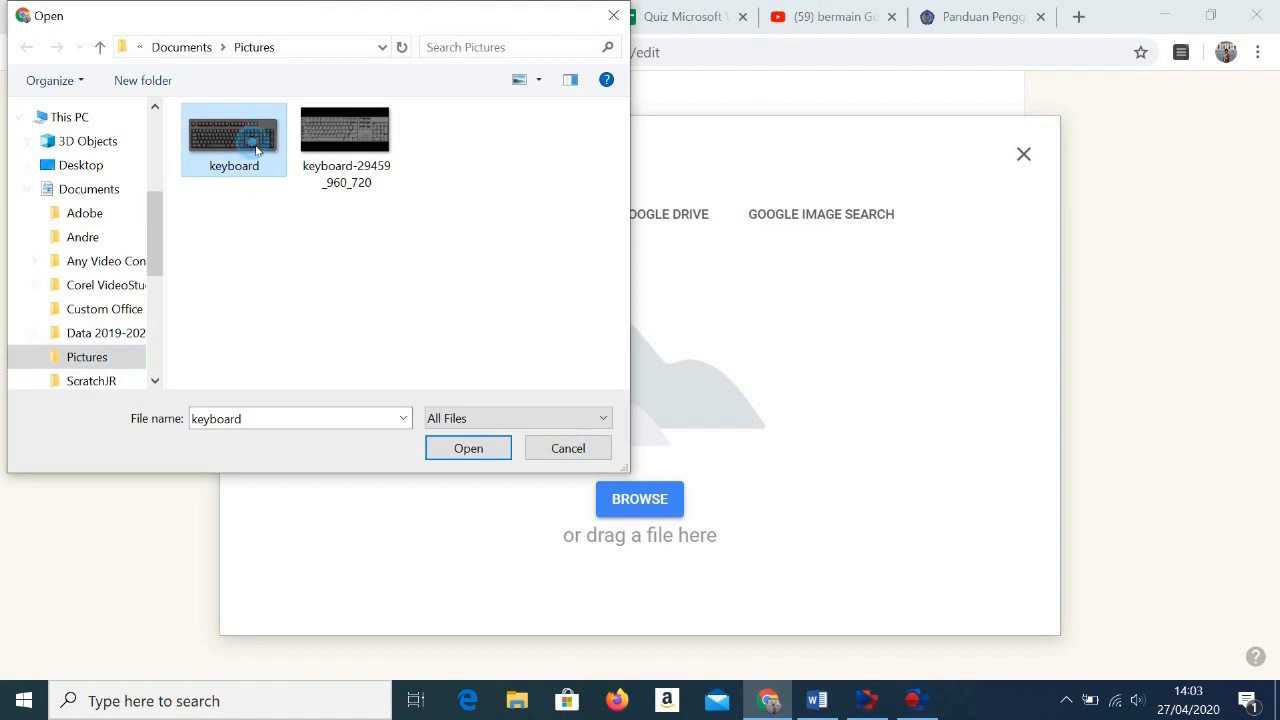
click(452, 450)
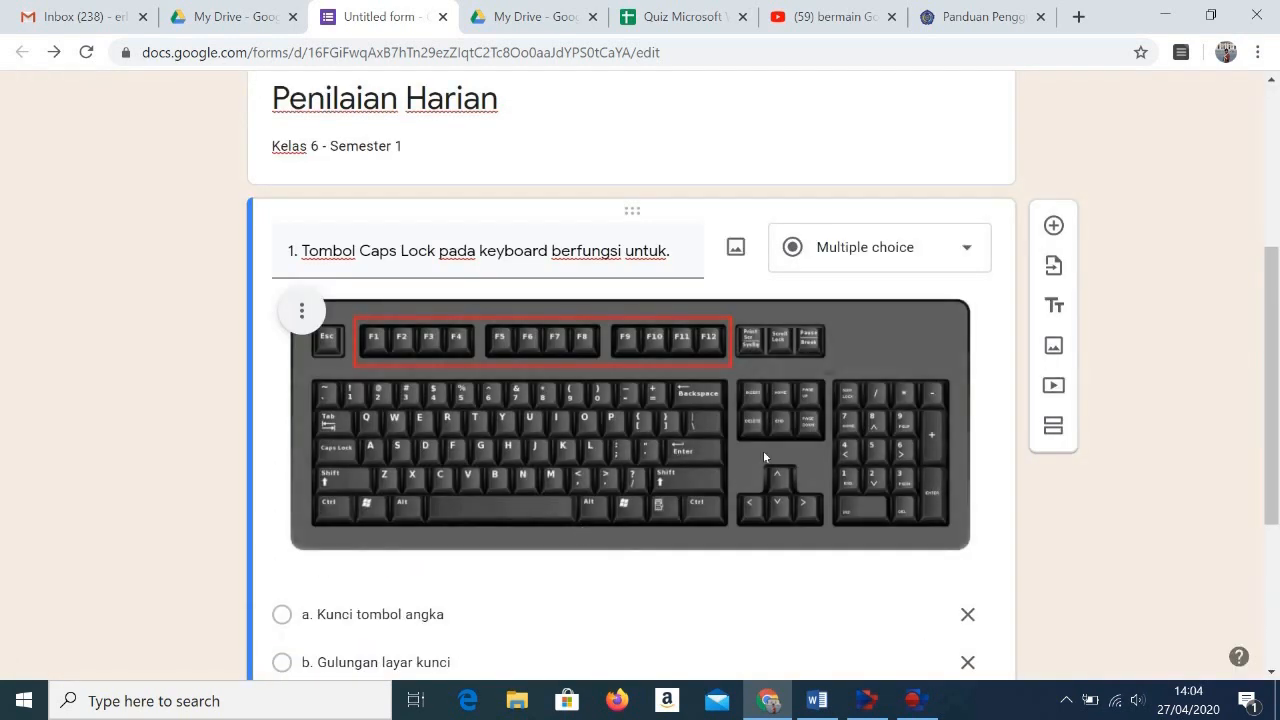
Step: Shrink question 1's keyboard image proportionally to about one third of its inserted width
click(766, 452)
drag(975, 552, 588, 444)
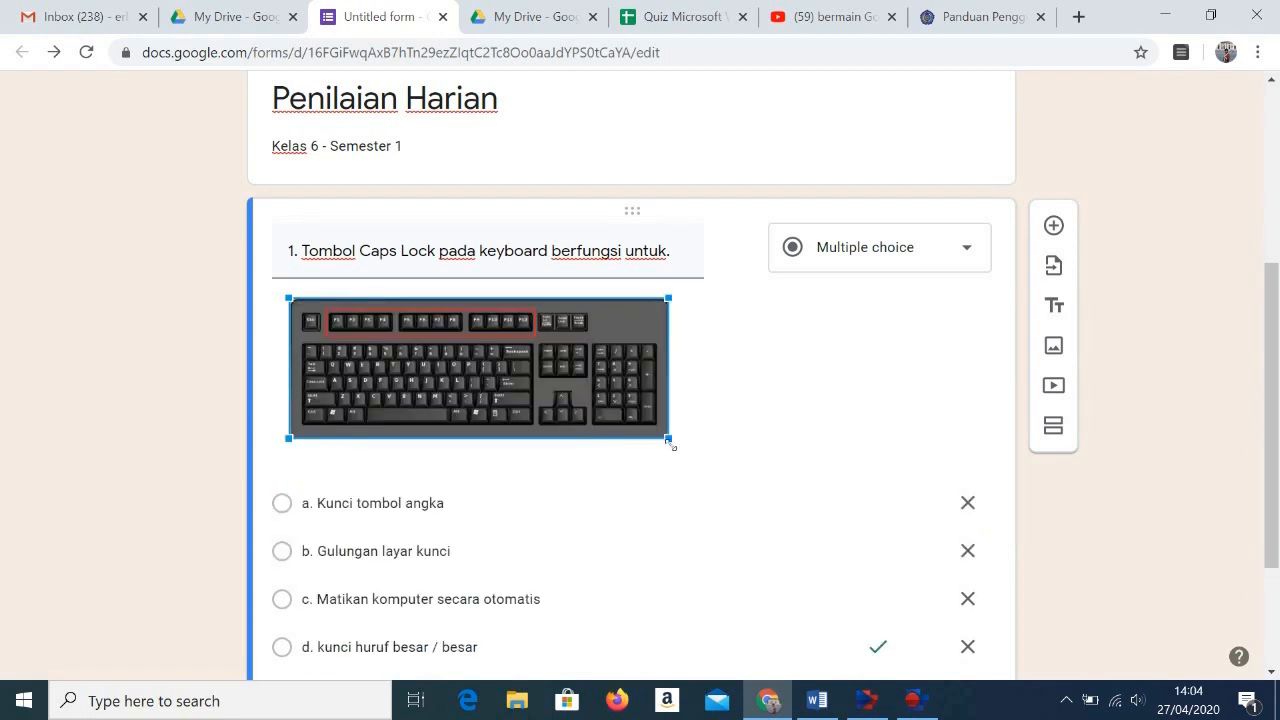
drag(667, 438, 598, 425)
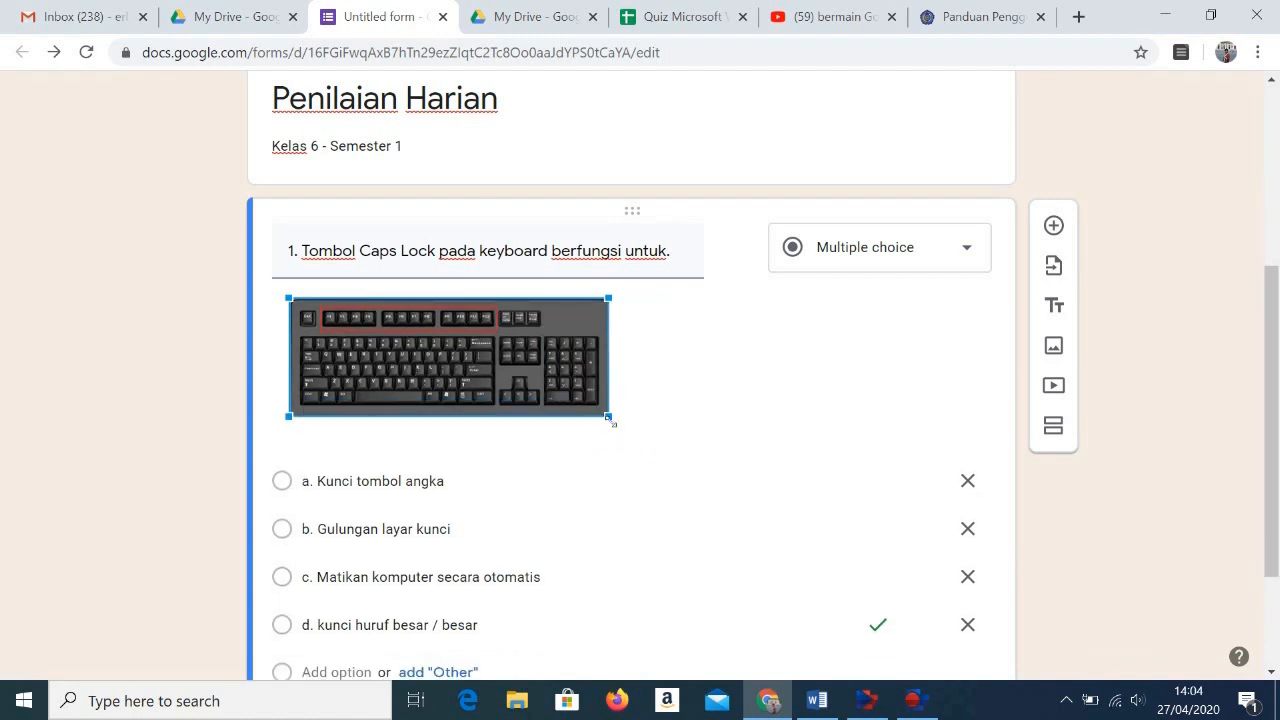
drag(608, 417, 520, 381)
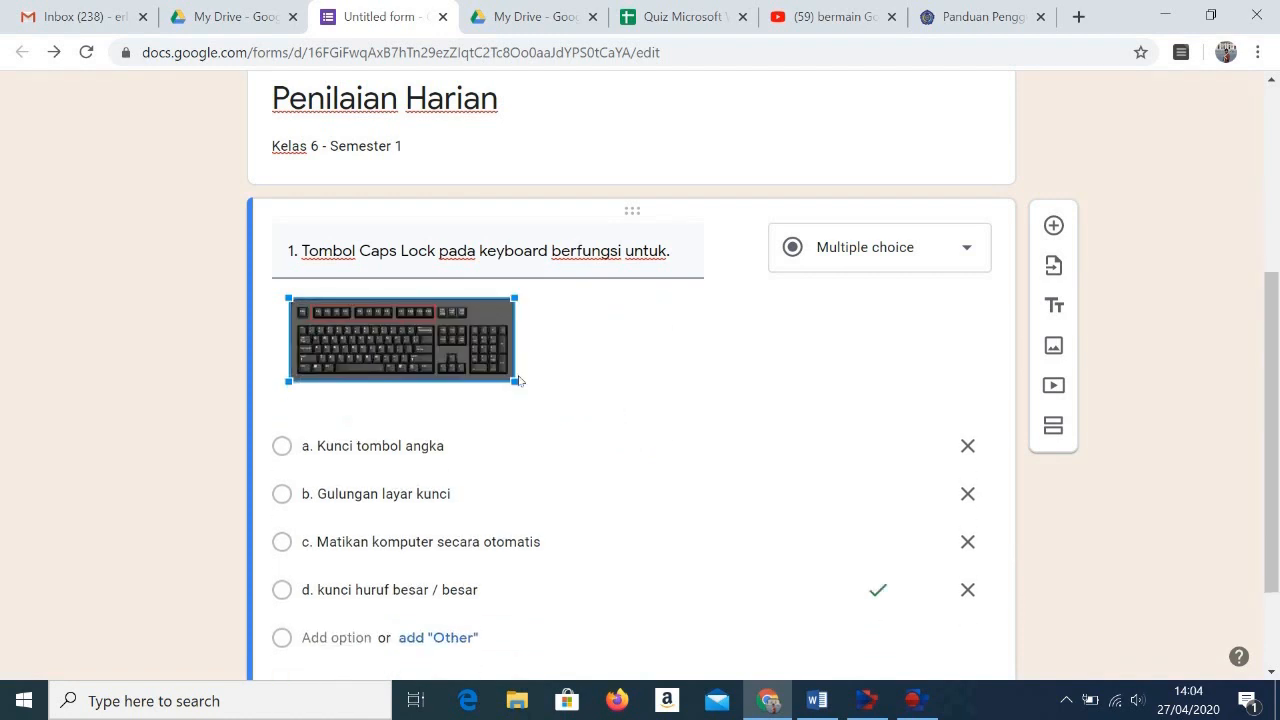
click(572, 389)
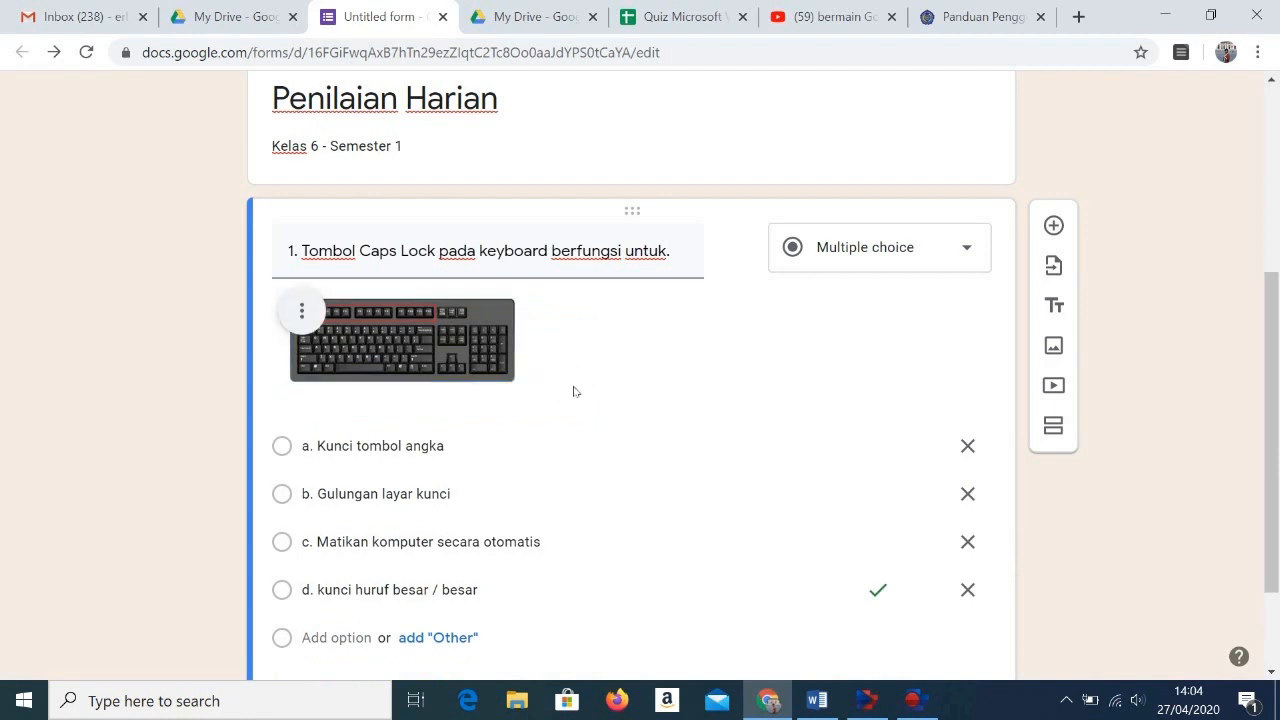
Step: Make question 1 required and add a new multiple-choice question below it
scroll(604, 496, down, 3)
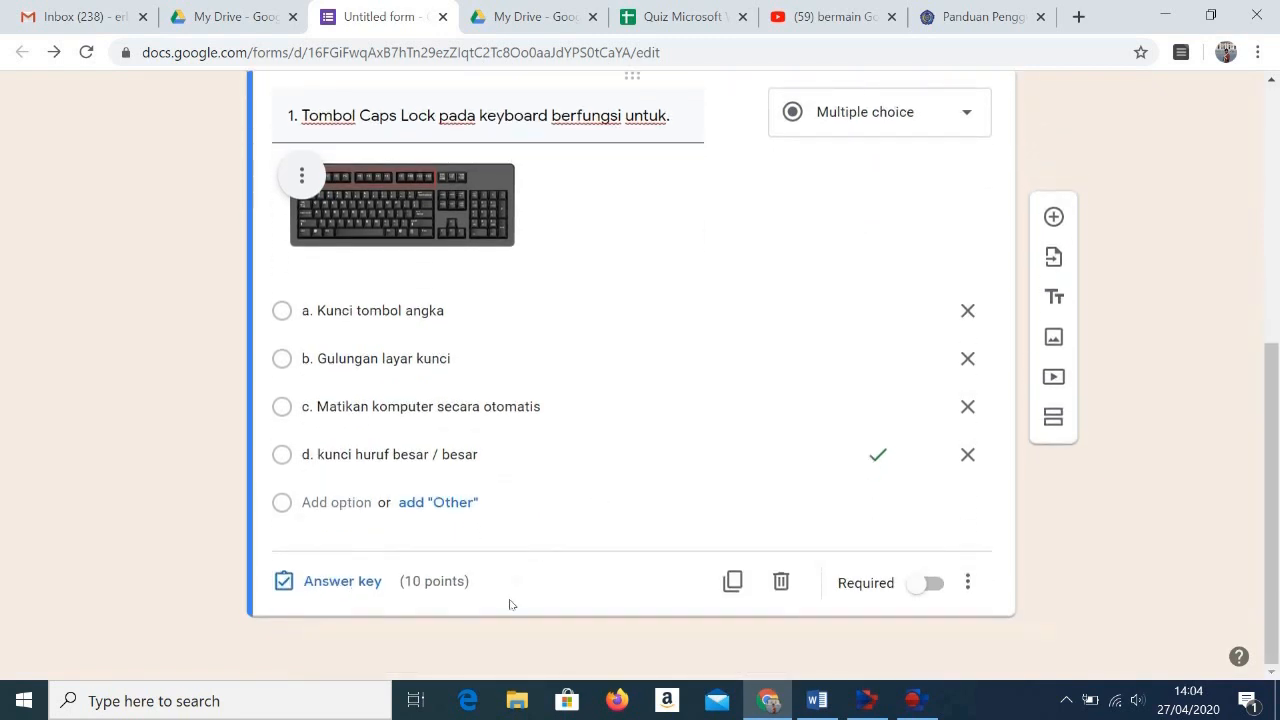
click(930, 584)
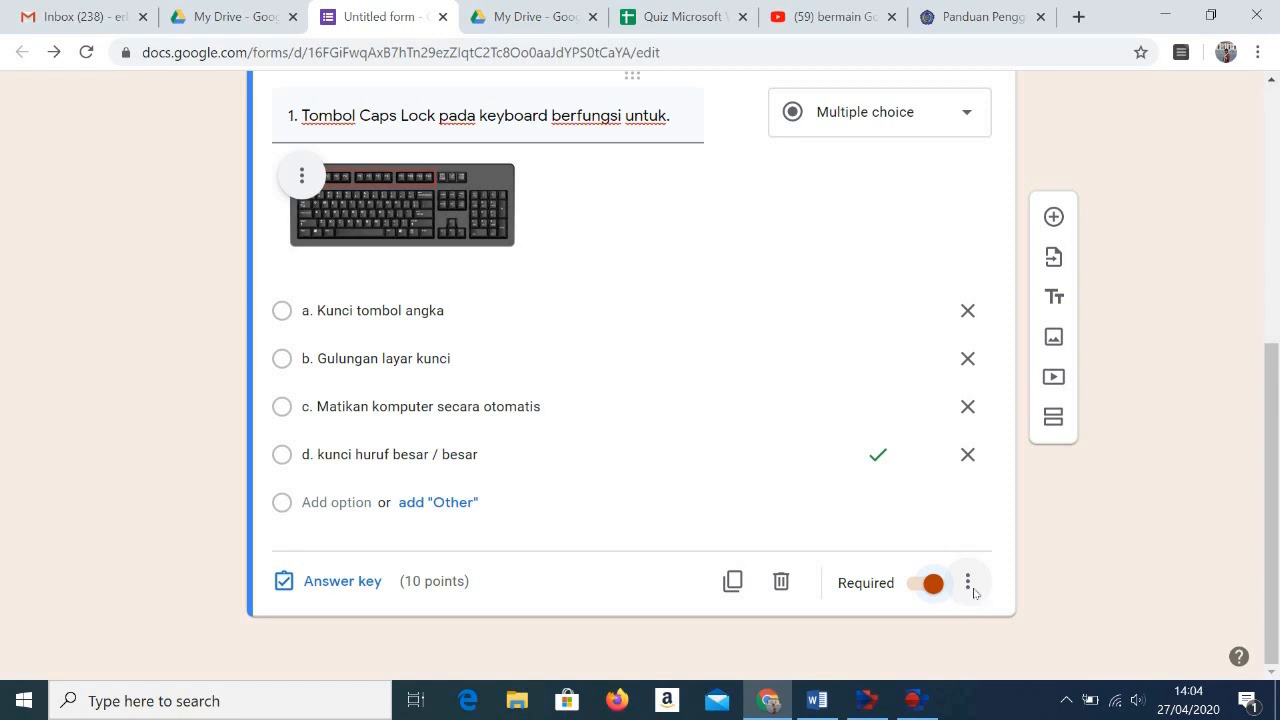
click(969, 585)
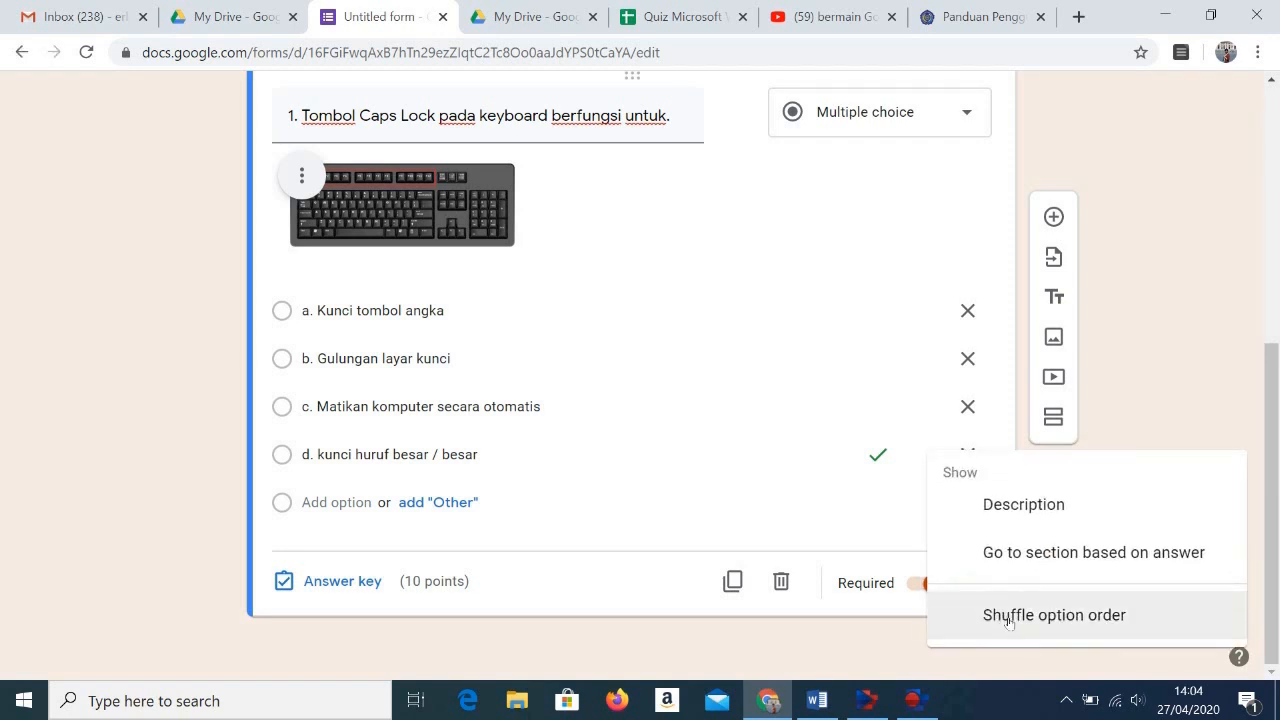
click(885, 511)
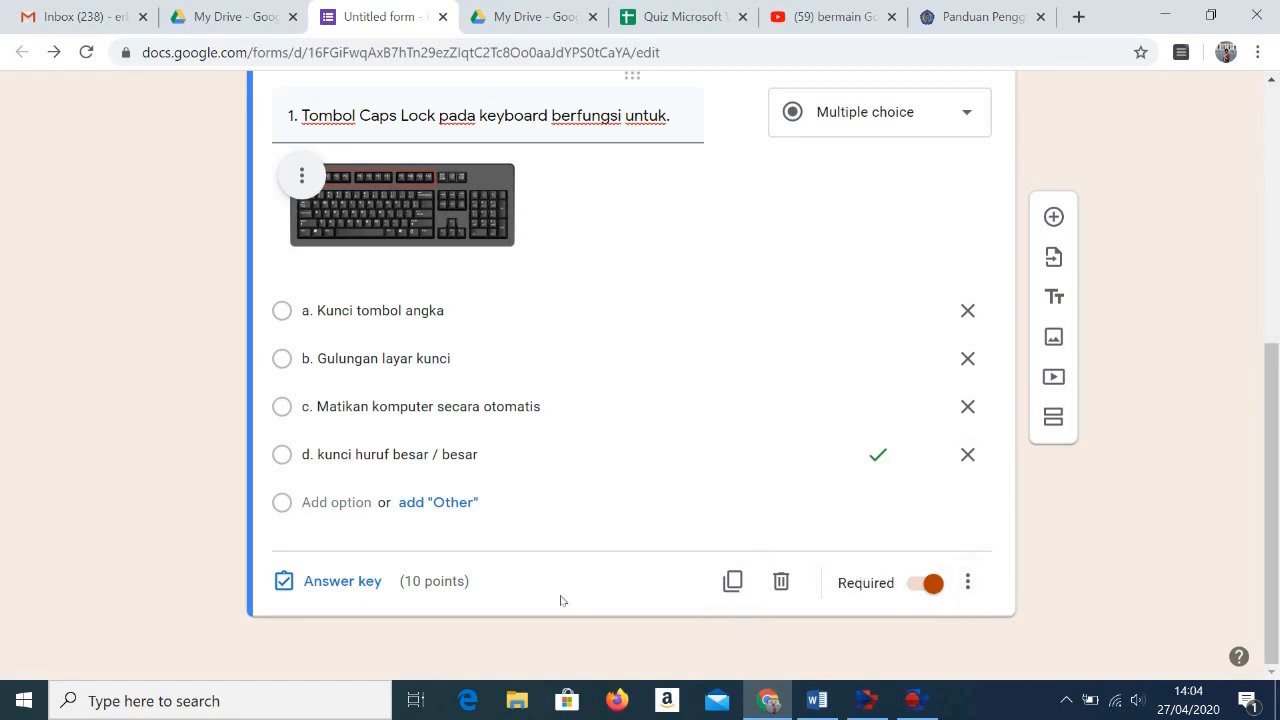
scroll(1027, 567, up, 1)
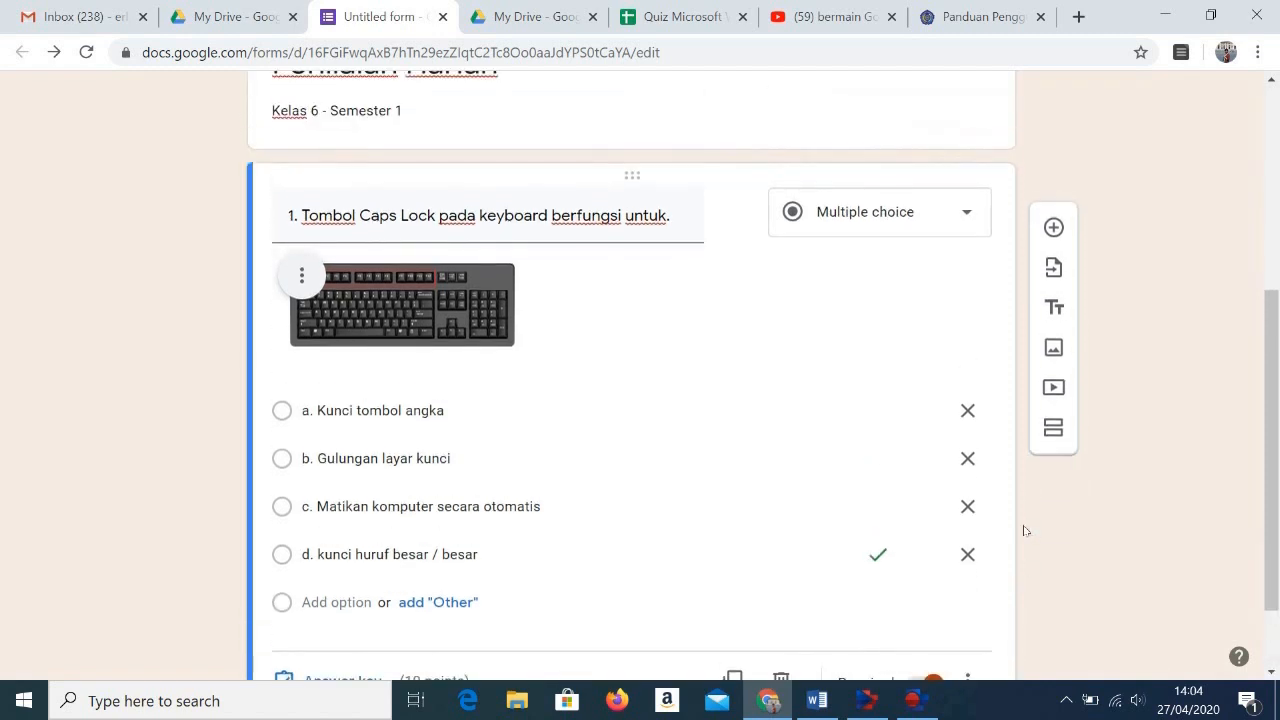
click(1066, 222)
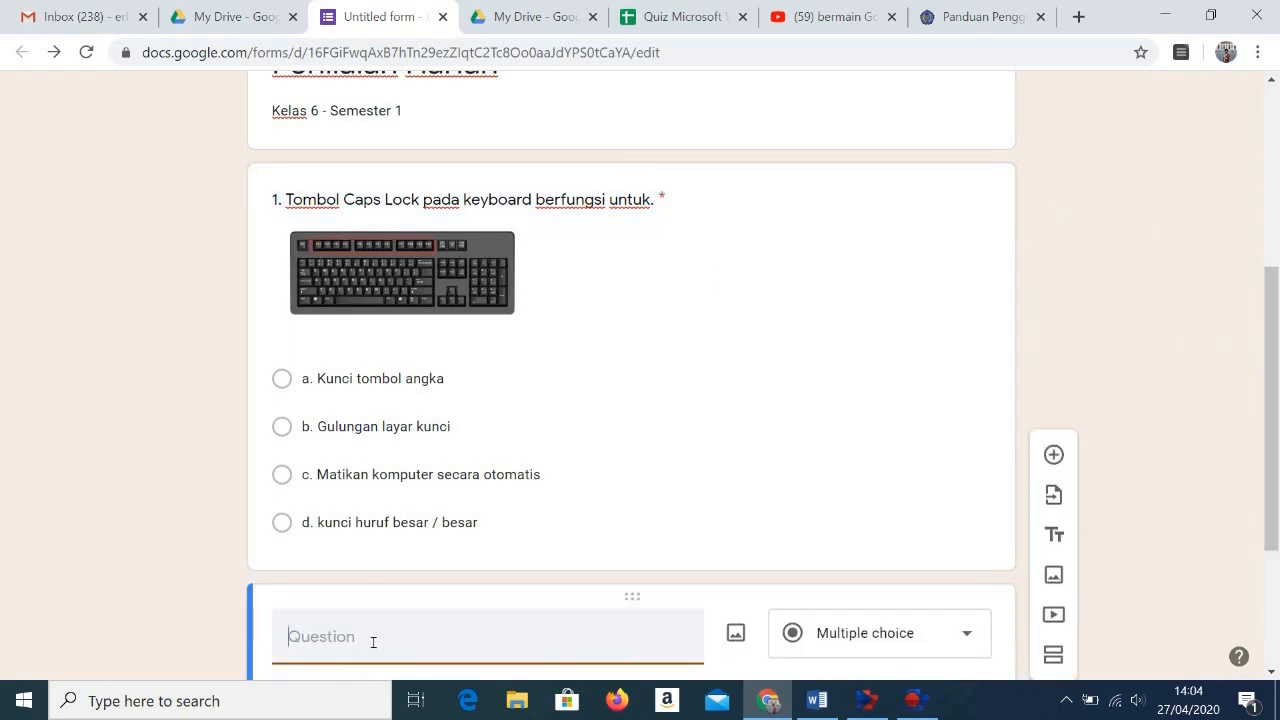
Step: Switch to the Word document and copy the text of question 2, "Di bawah ini adalah fungsi dari perangkat input."
click(828, 710)
scroll(420, 467, down, 1)
click(373, 341)
click(320, 307)
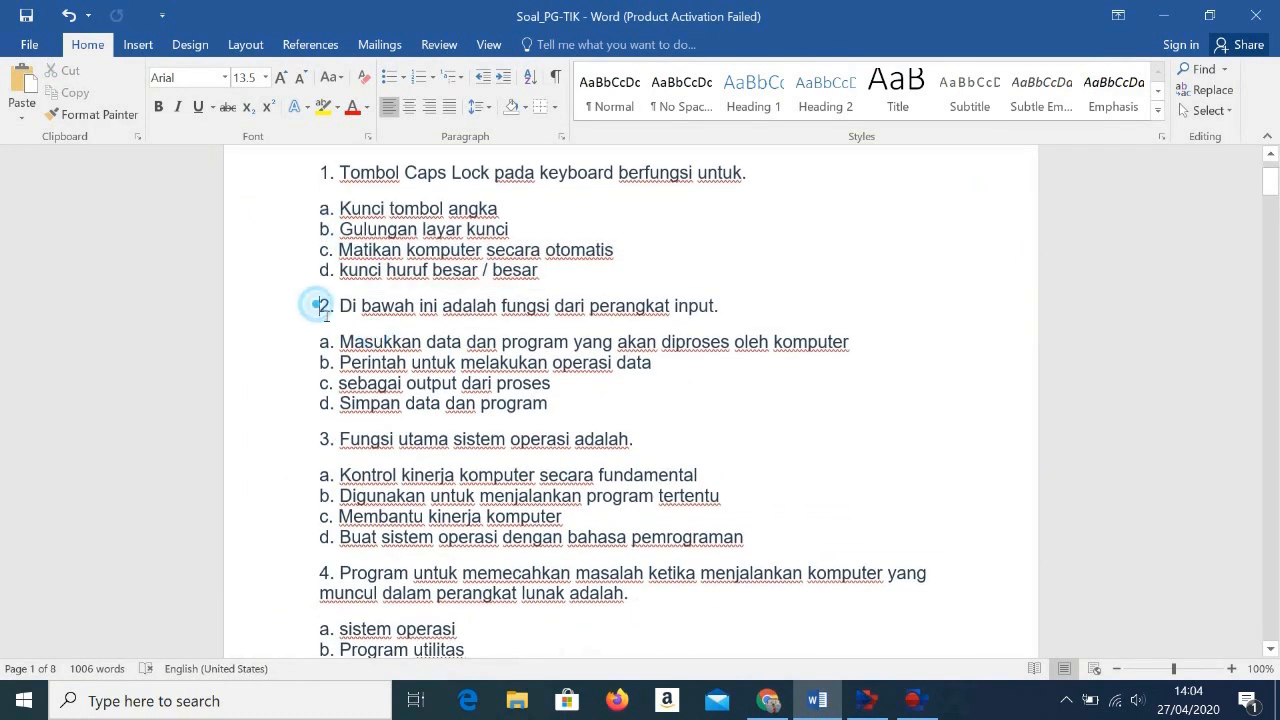
drag(320, 307, 727, 331)
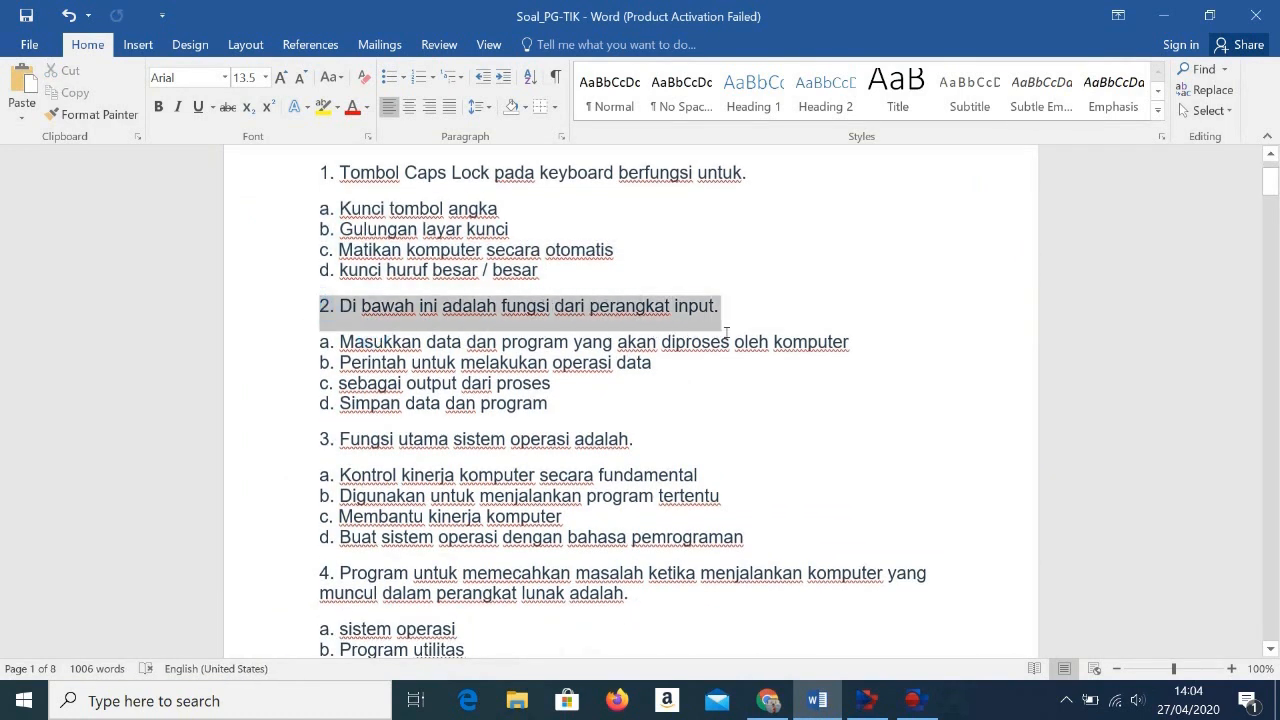
right_click(618, 318)
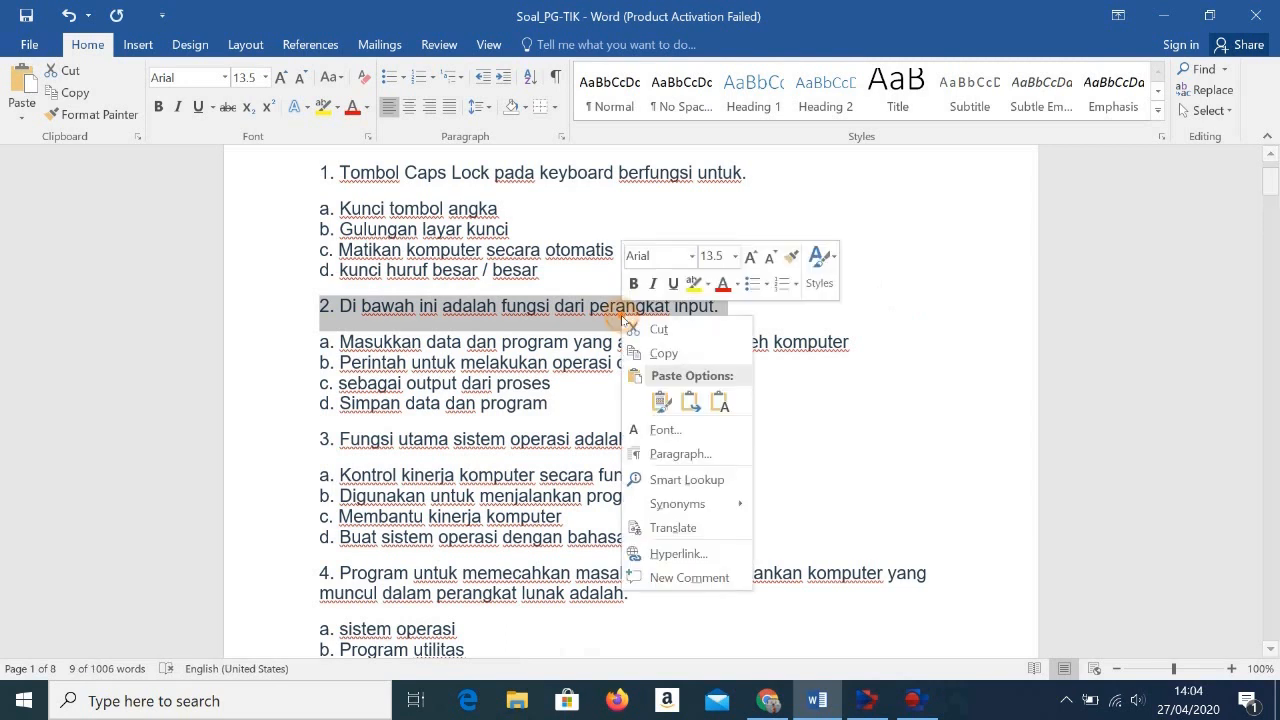
click(681, 355)
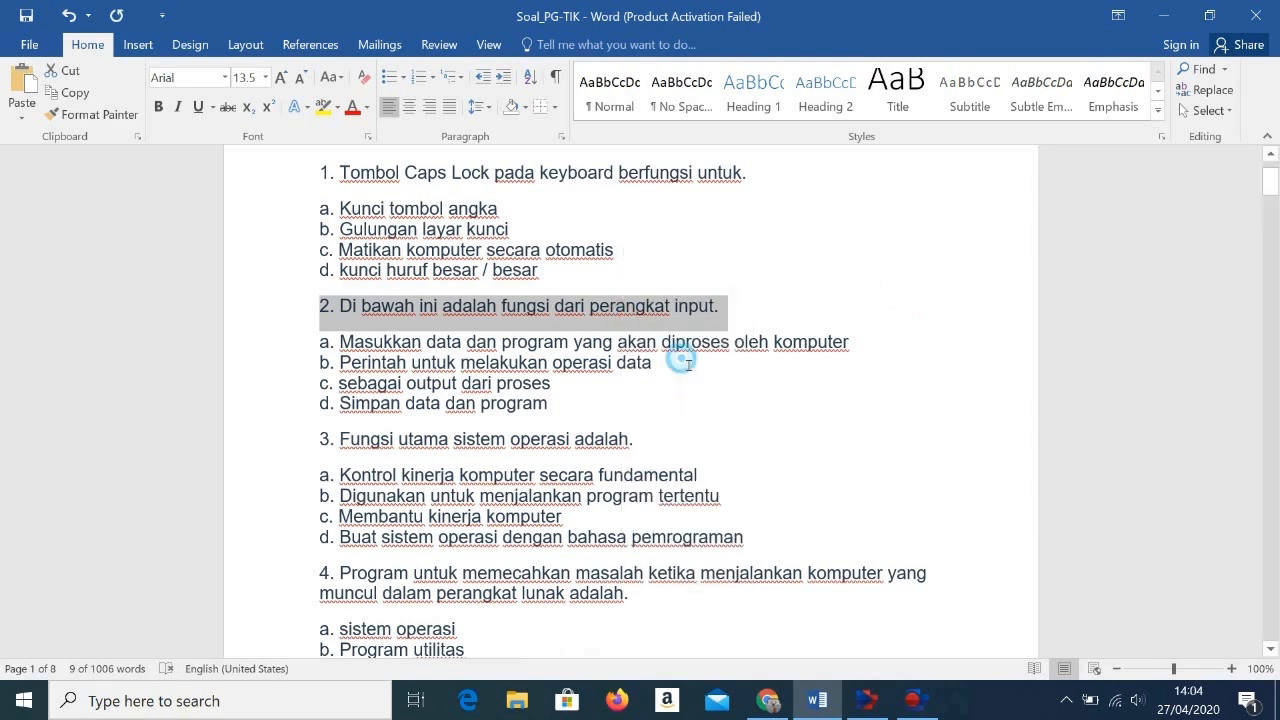
Step: Return to the form in Chrome and paste the copied text as the new question's title, replacing its final period with a colon
click(768, 700)
scroll(437, 558, down, 1)
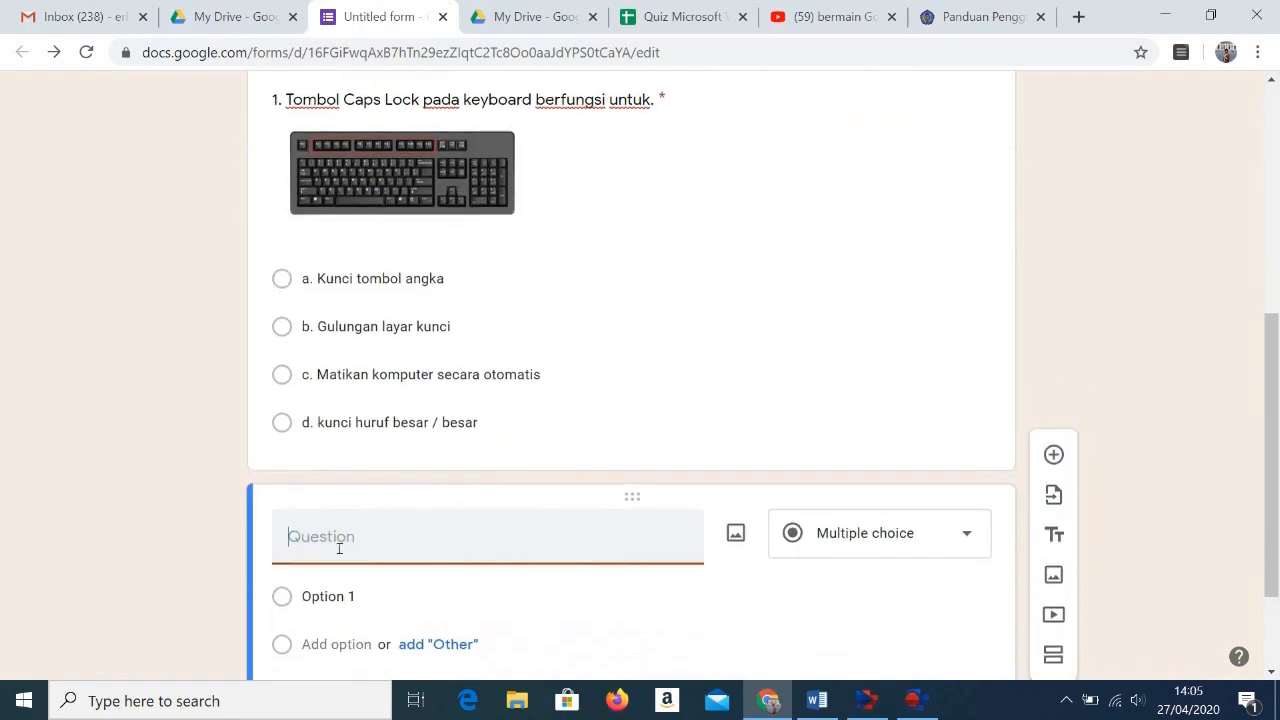
right_click(334, 541)
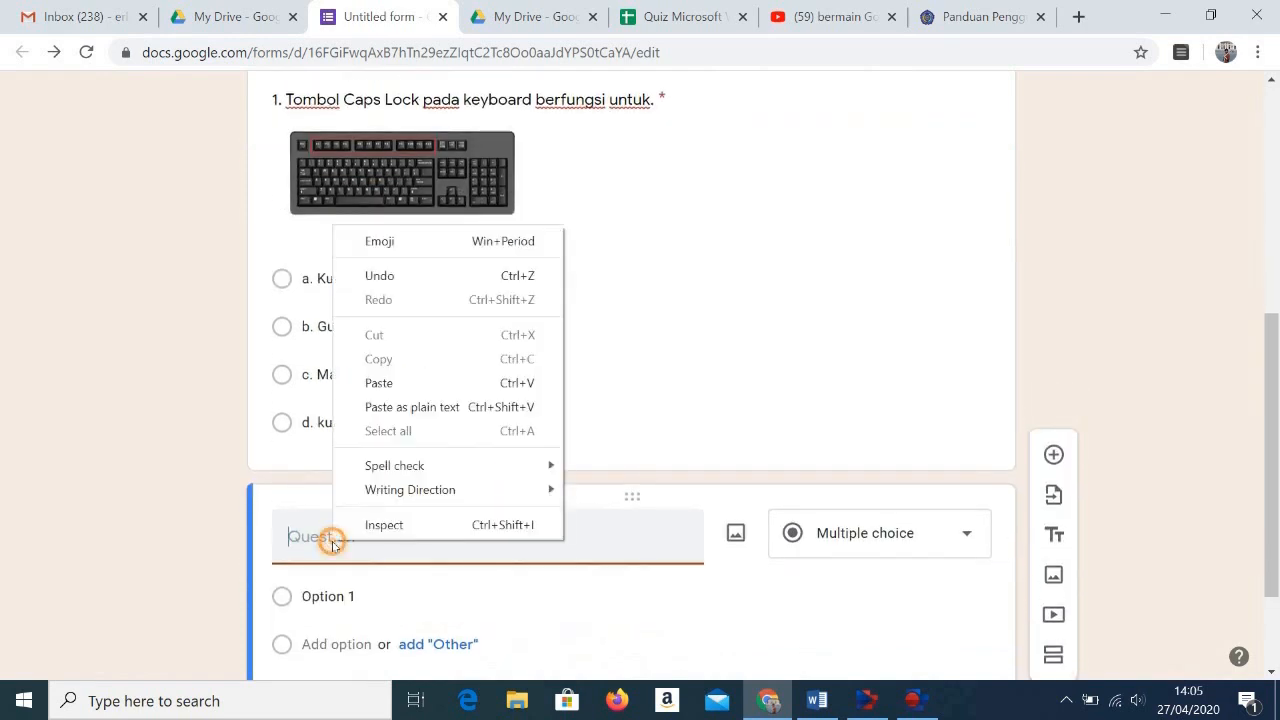
click(380, 383)
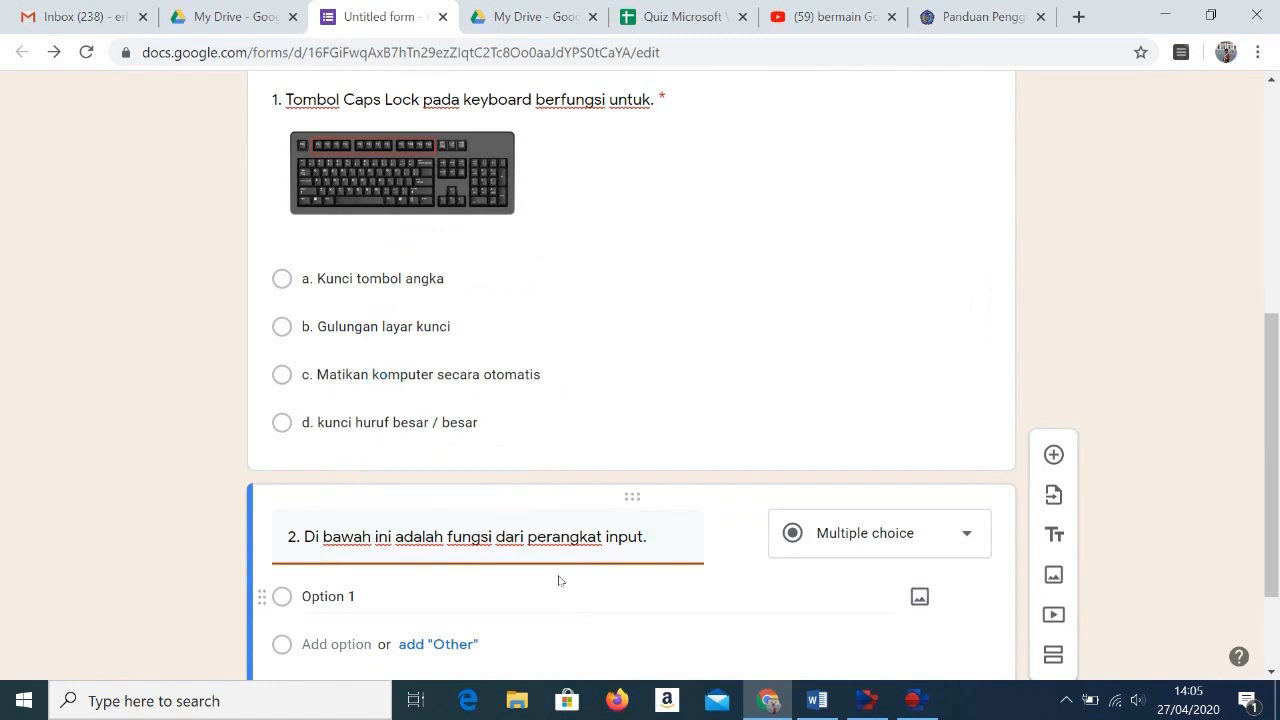
key(BackSpace)
Step: Switch to the Word document and copy the four answer choices a to d of question 2
click(817, 702)
click(500, 388)
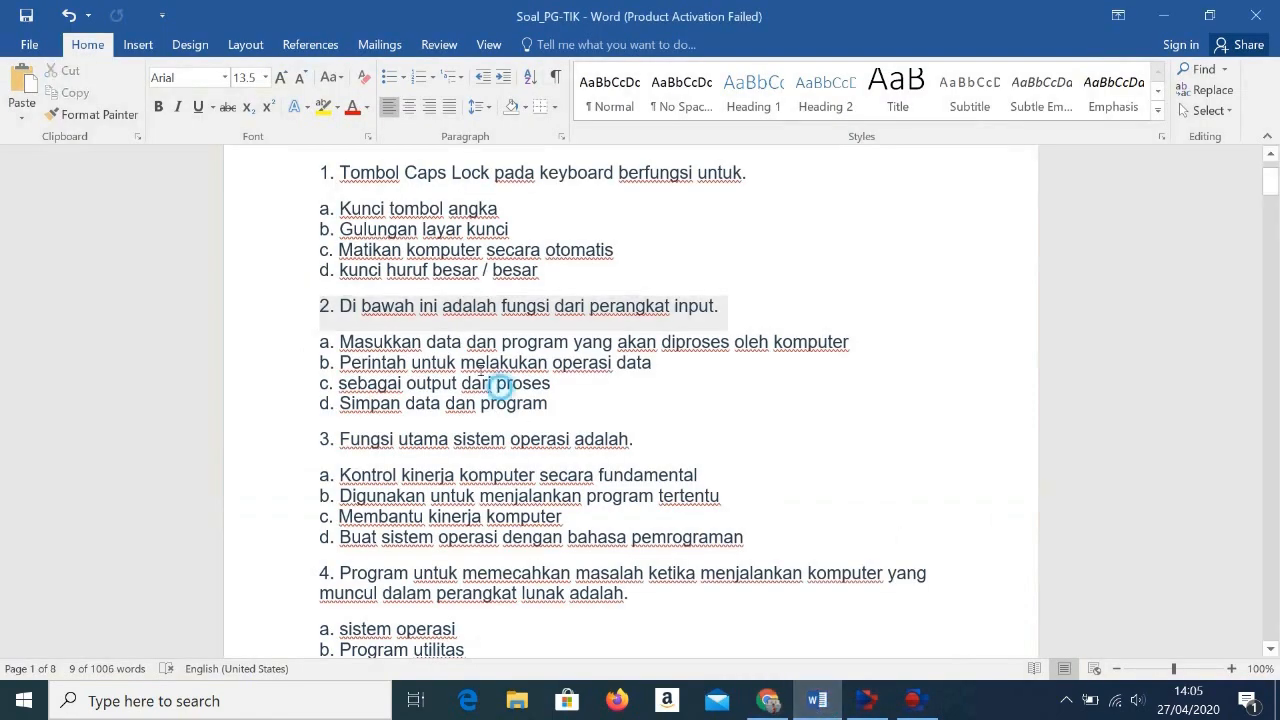
drag(322, 345, 567, 410)
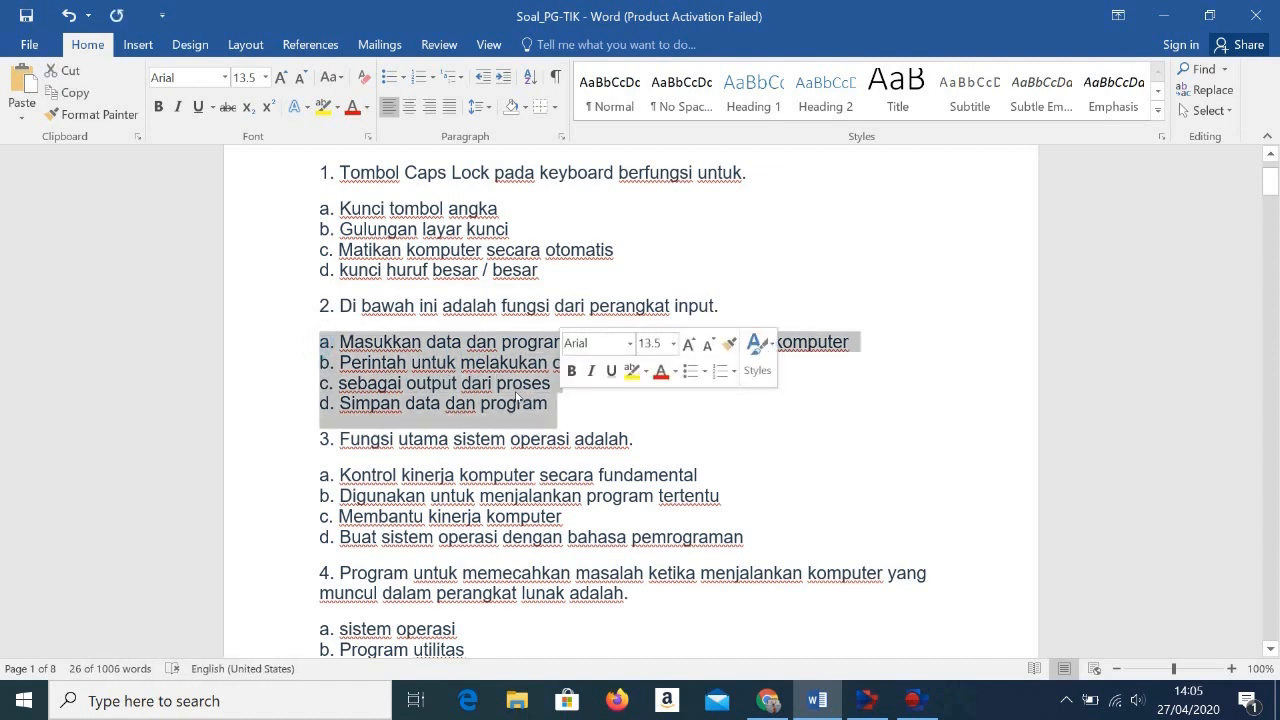
right_click(387, 363)
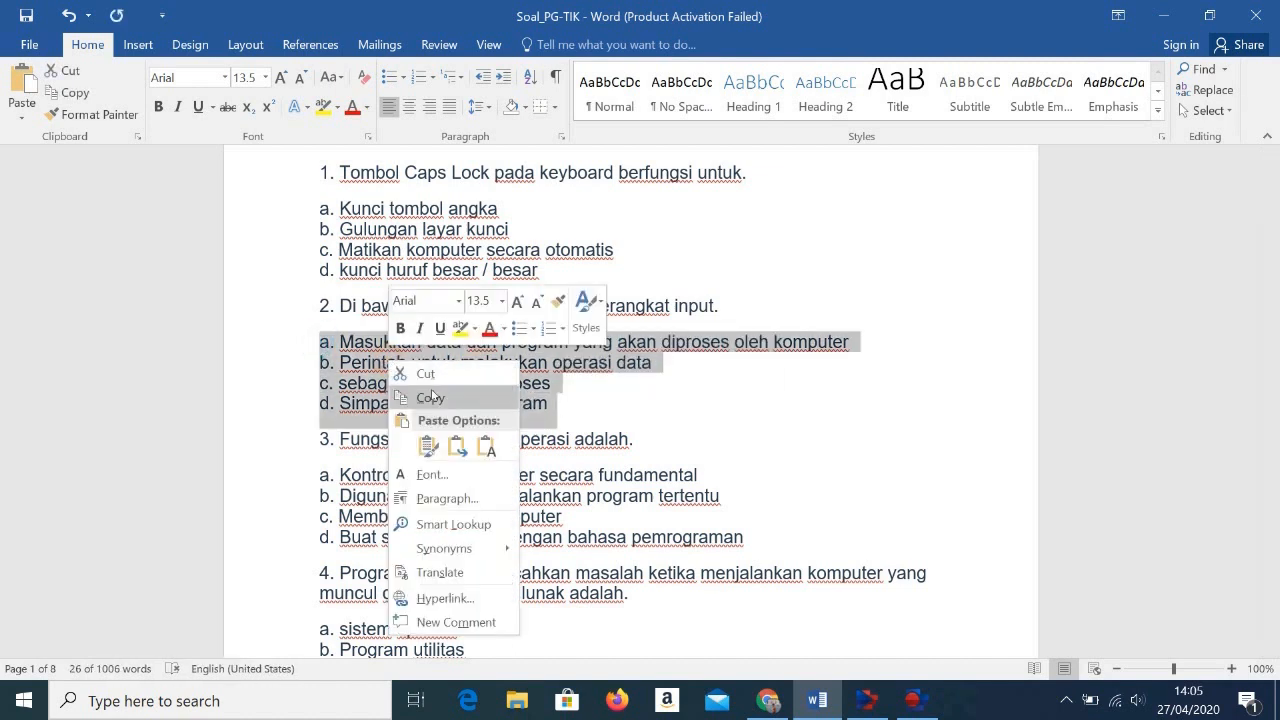
click(430, 397)
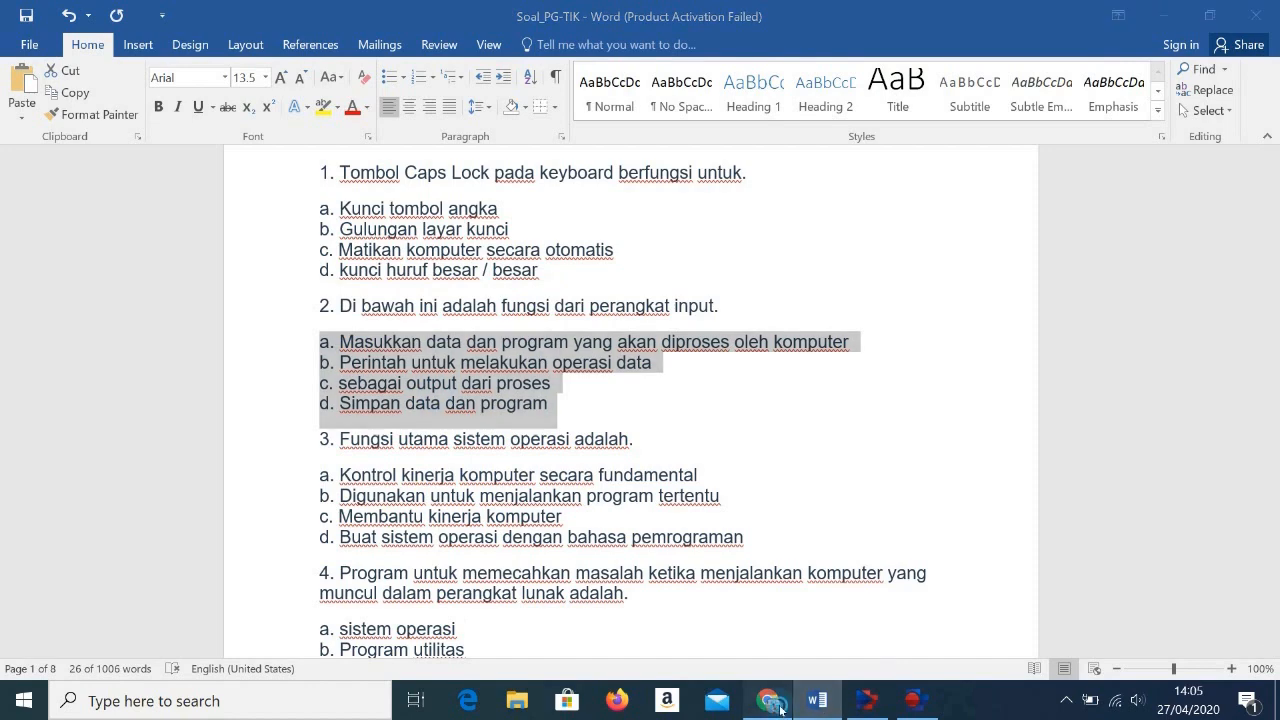
Step: Return to the form in Chrome and paste the four copied choices in place of question 2's Option 1
click(768, 700)
scroll(370, 560, down, 2)
click(352, 458)
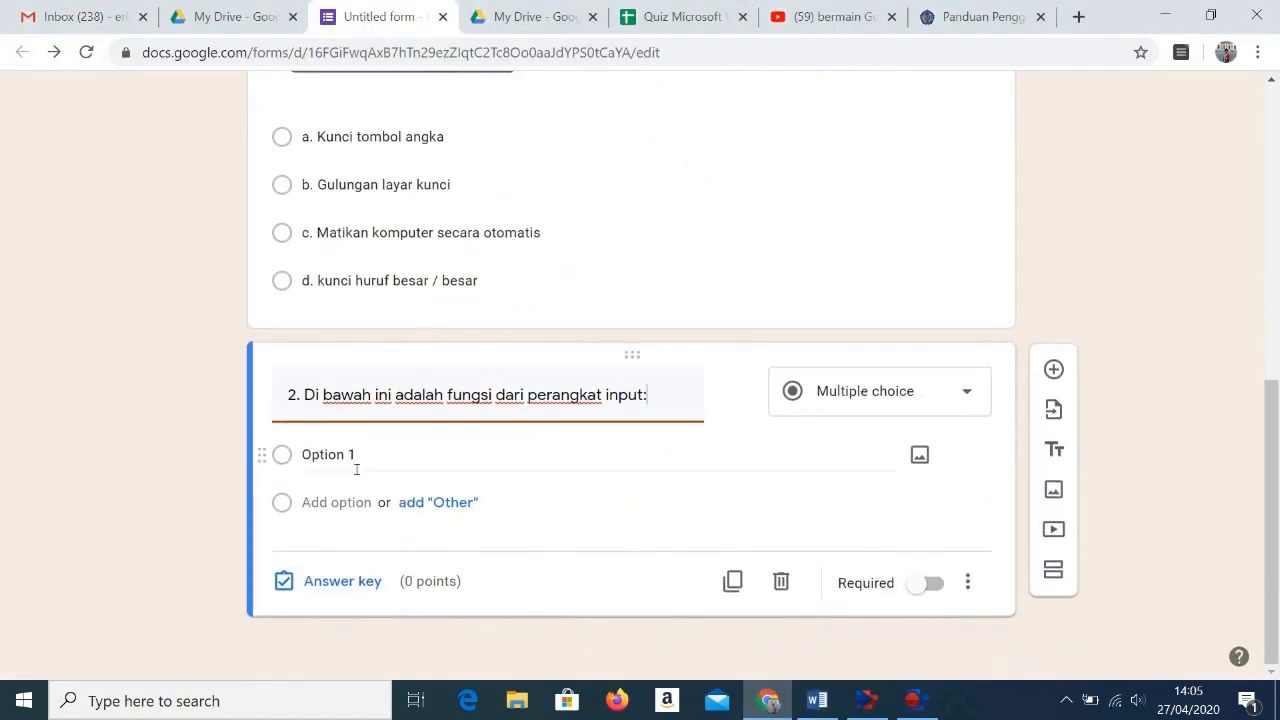
right_click(350, 455)
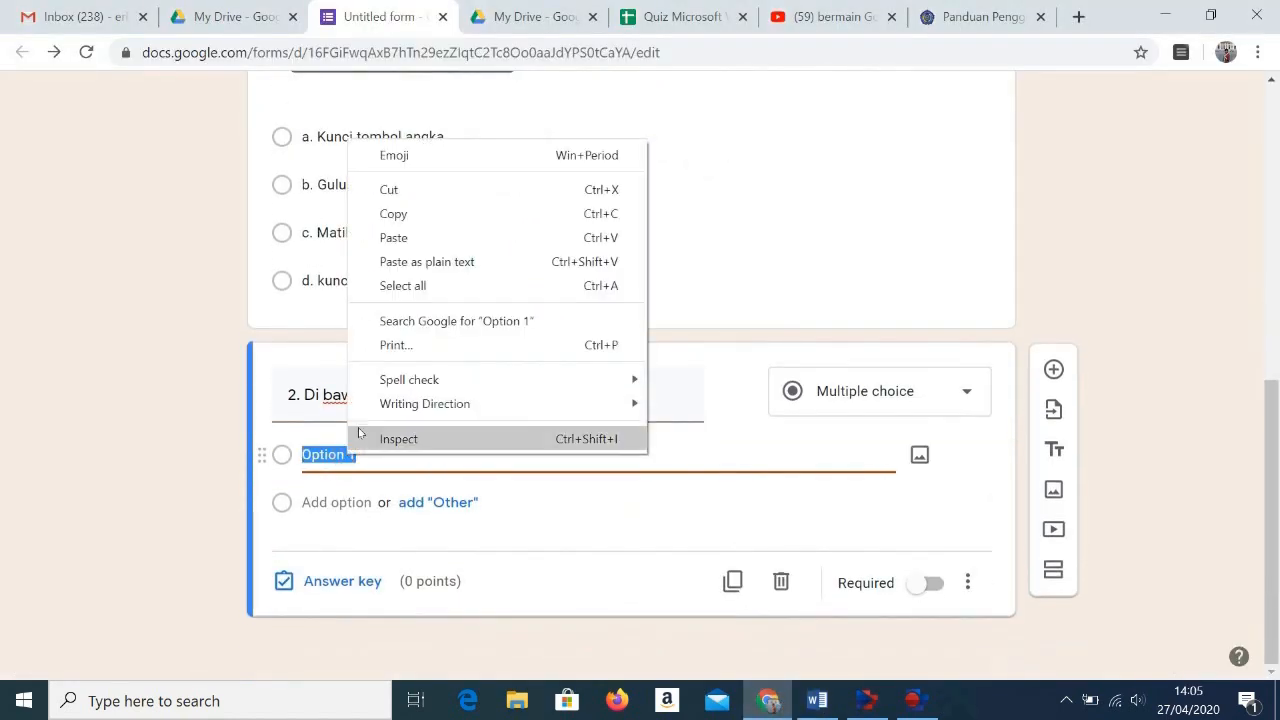
click(420, 238)
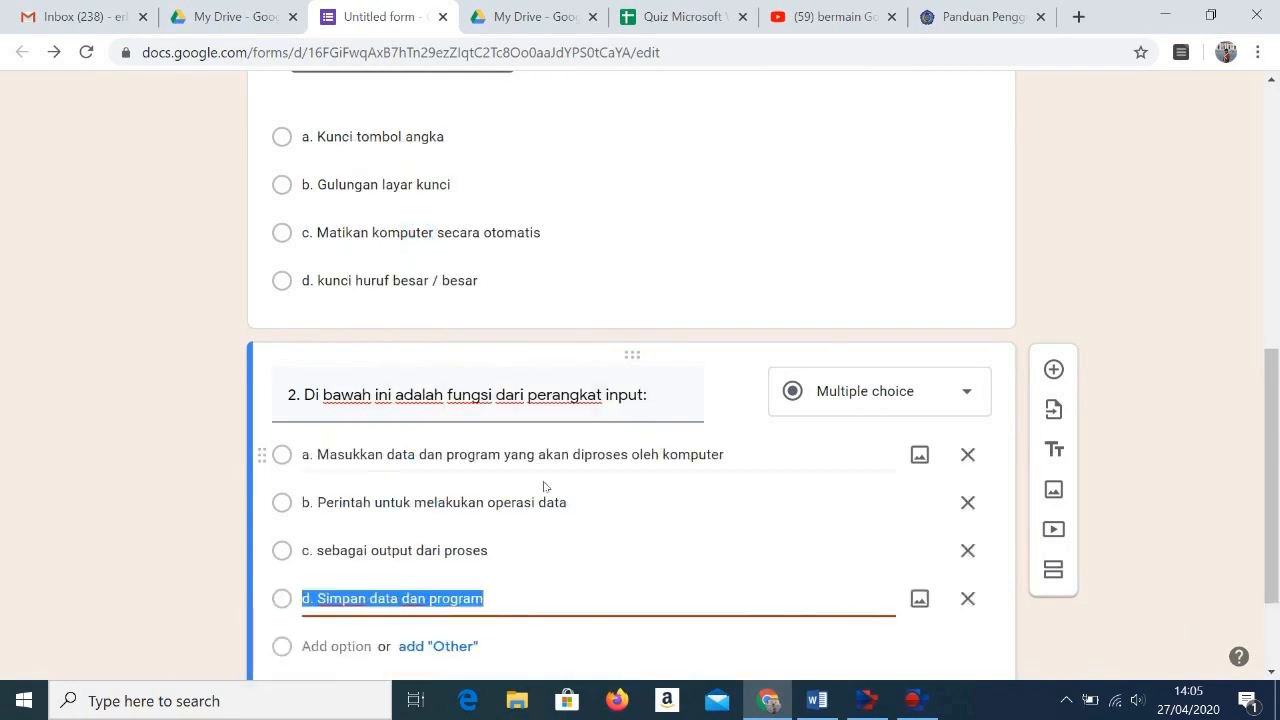
Step: Review questions 1 and 2 in the form, checking question 2's pasted answer choices
scroll(580, 550, up, 2)
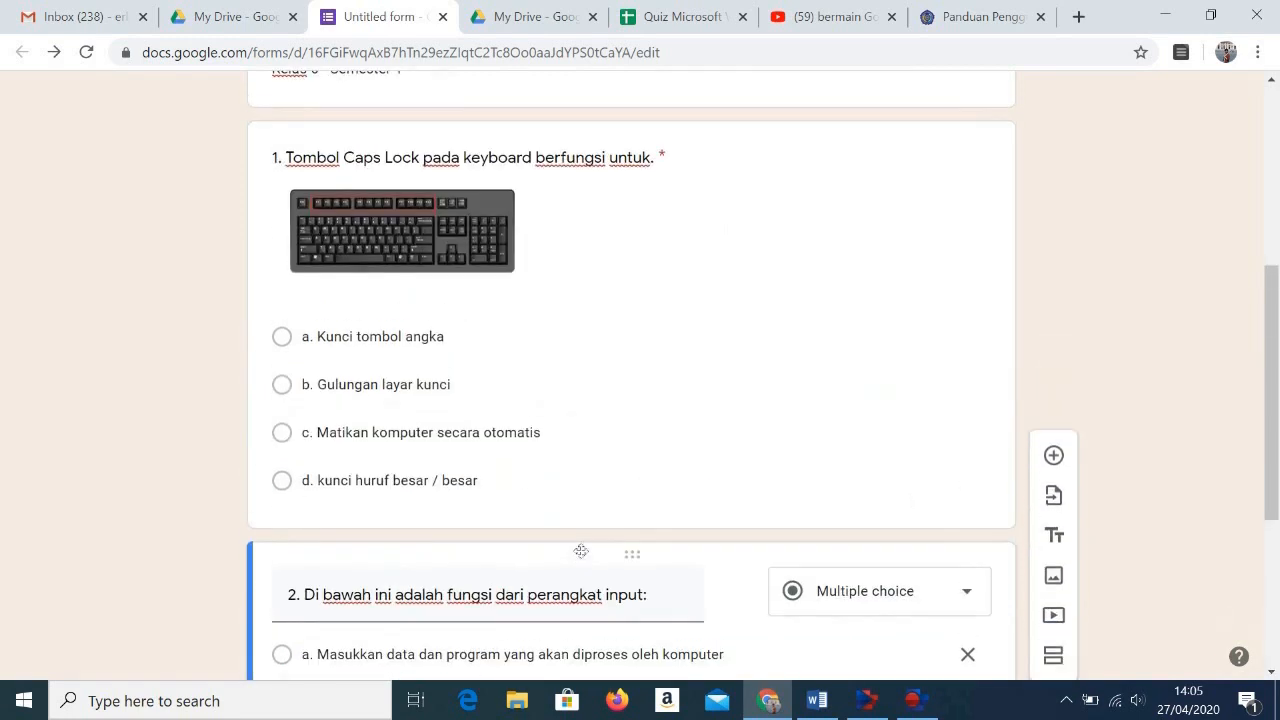
scroll(580, 550, down, 2)
scroll(580, 550, down, 1)
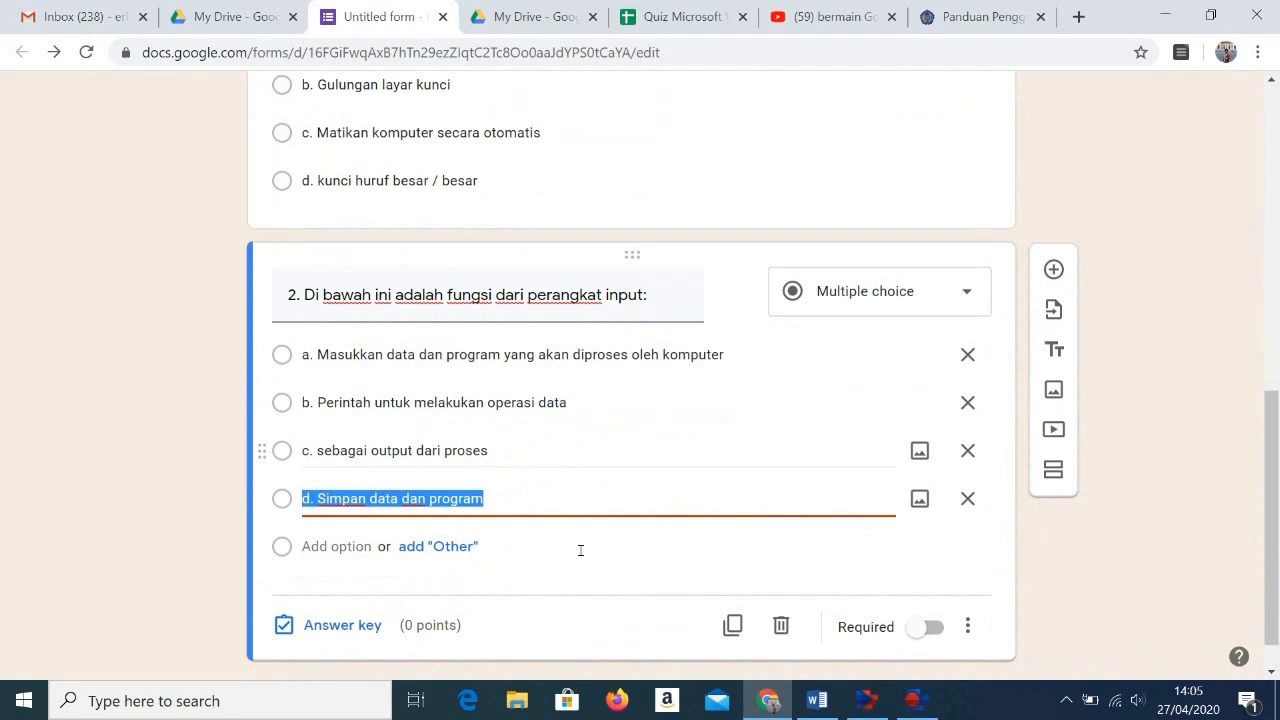
click(503, 451)
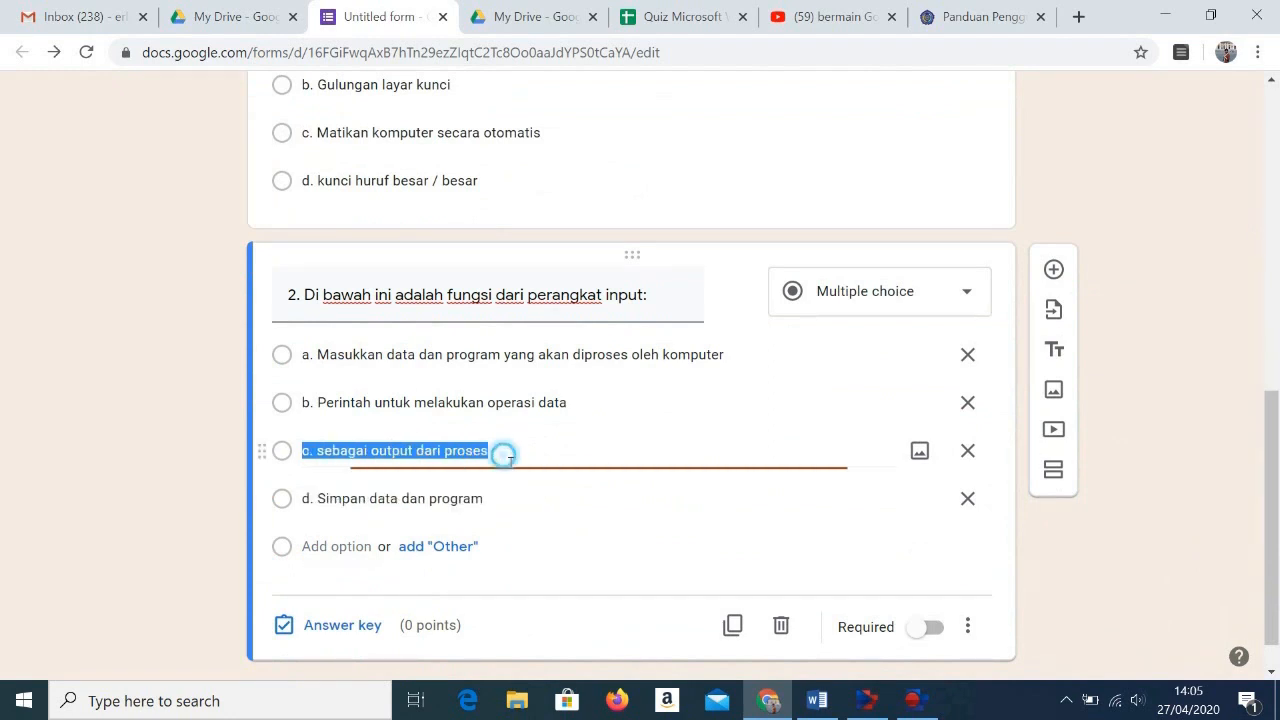
click(502, 496)
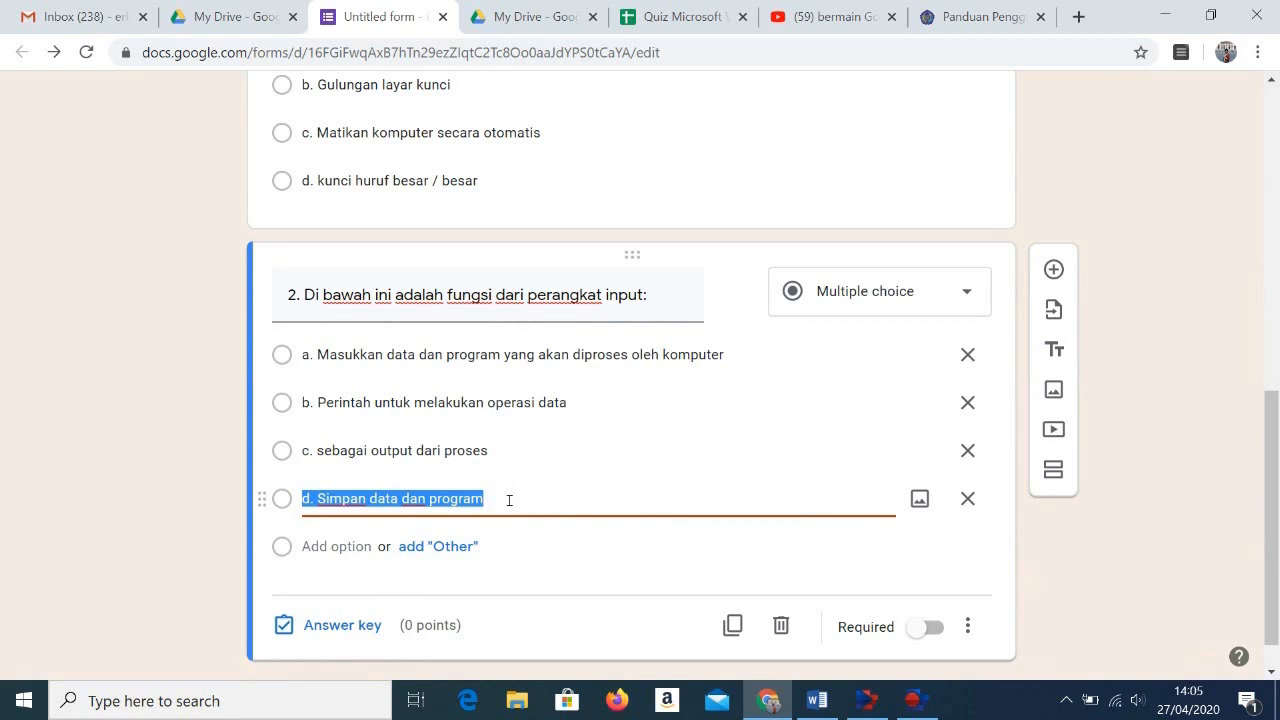
scroll(509, 500, up, 1)
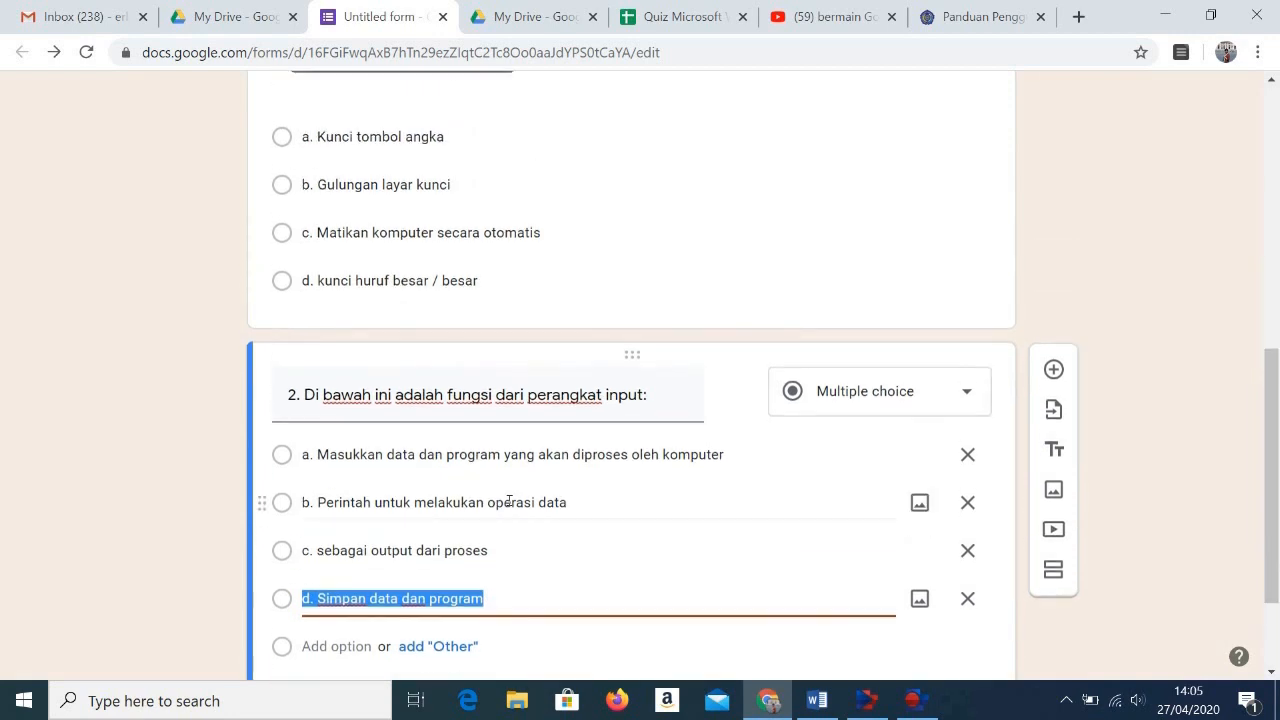
scroll(509, 500, up, 1)
scroll(509, 500, down, 1)
scroll(408, 610, down, 1)
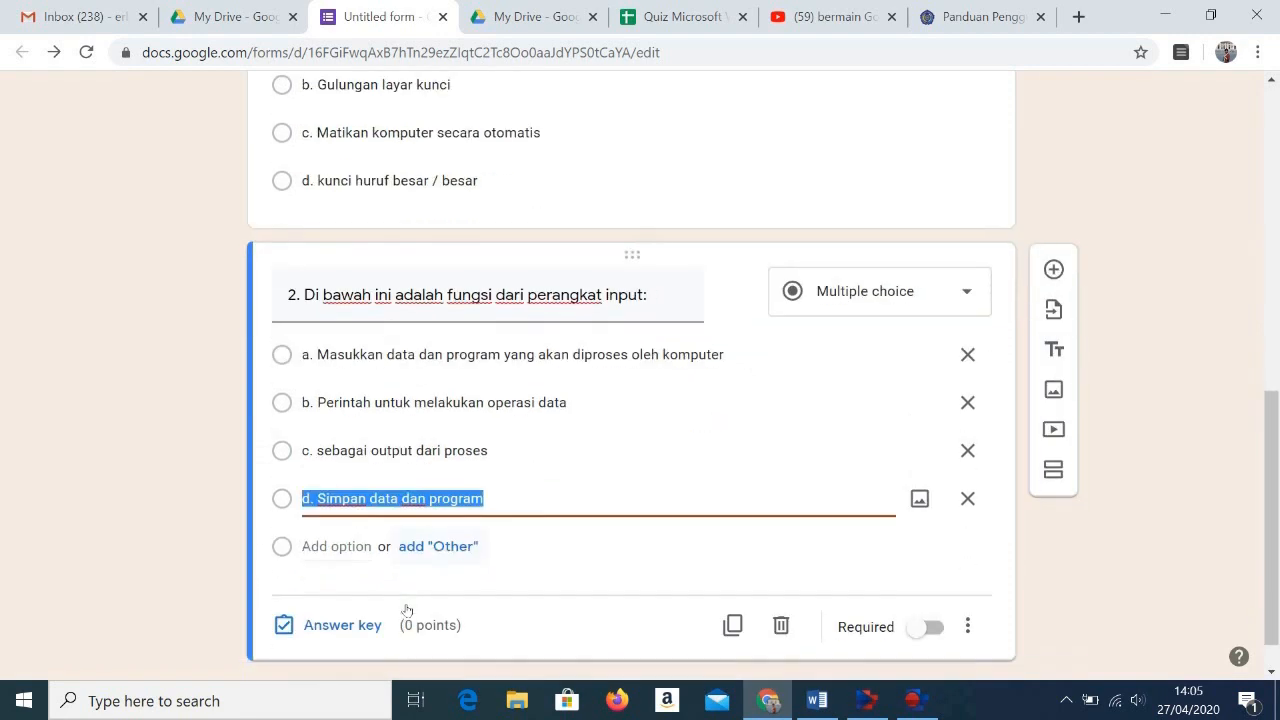
Step: Set choice a as question 2's correct answer, worth 10 points, and make the question required
click(343, 625)
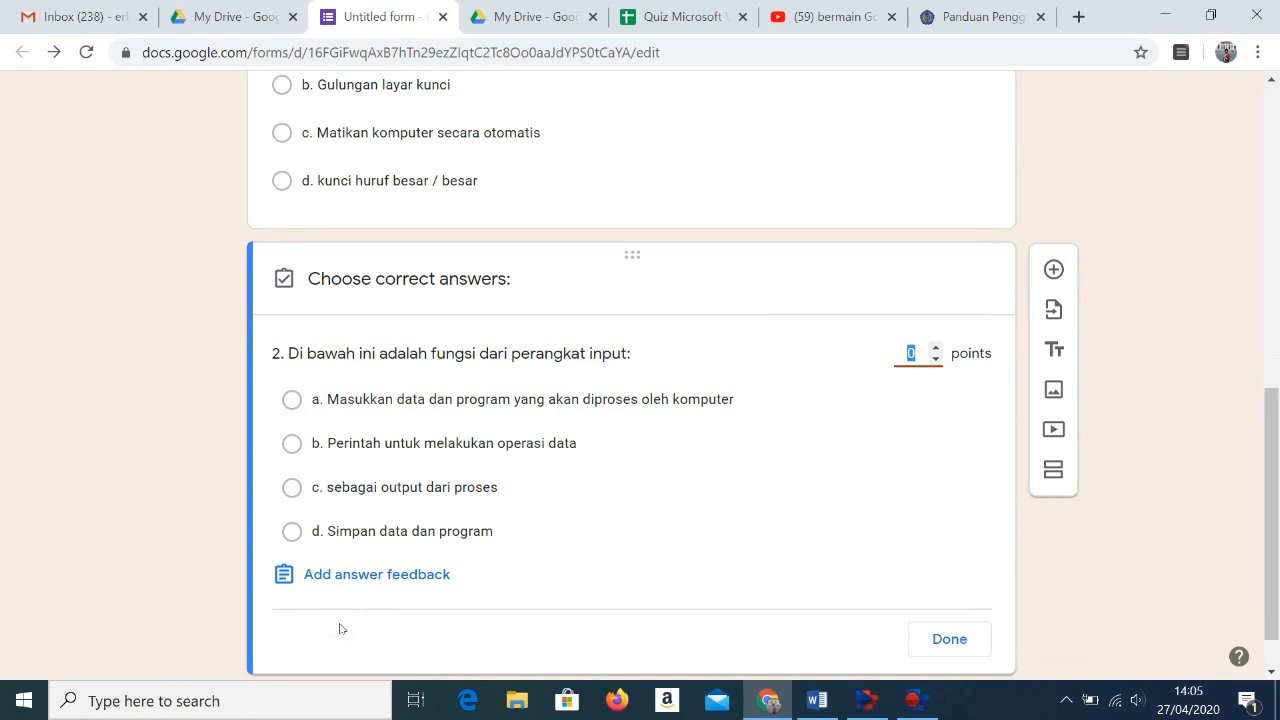
click(292, 400)
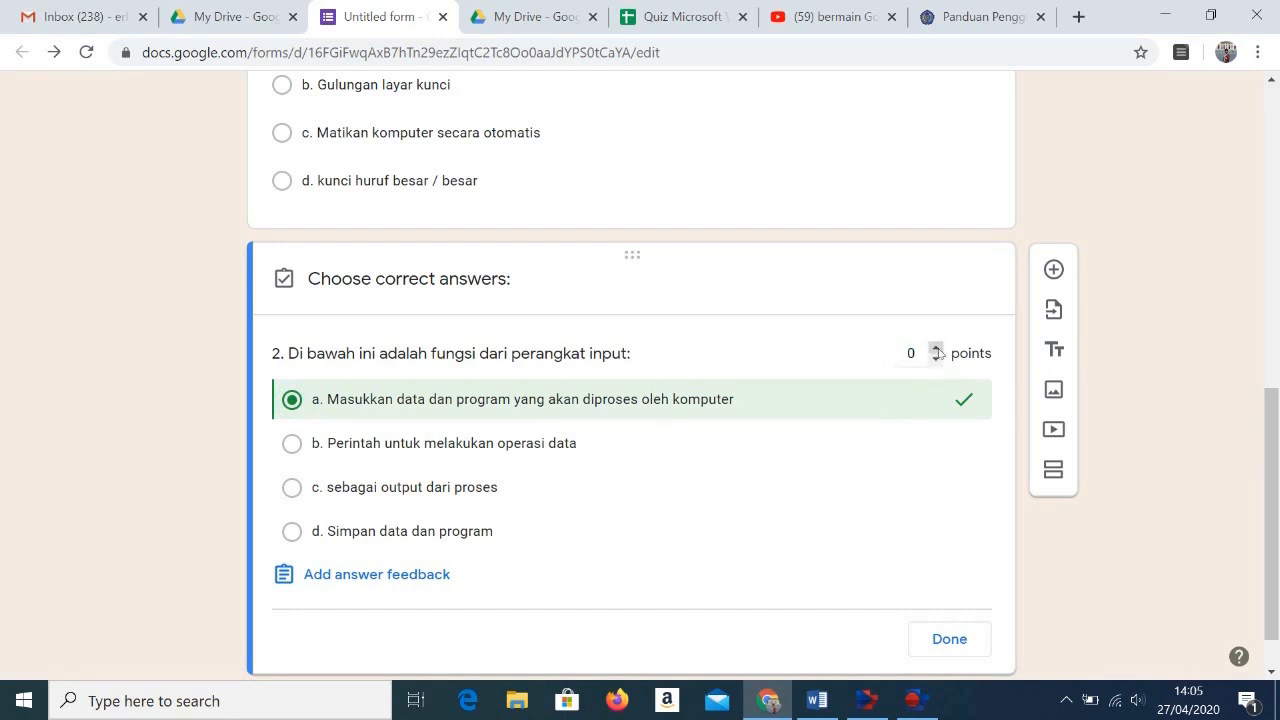
click(937, 348)
click(937, 348)
click(937, 348)
click(937, 348)
click(937, 348)
click(937, 348)
click(937, 348)
click(937, 348)
click(937, 348)
click(937, 348)
click(952, 641)
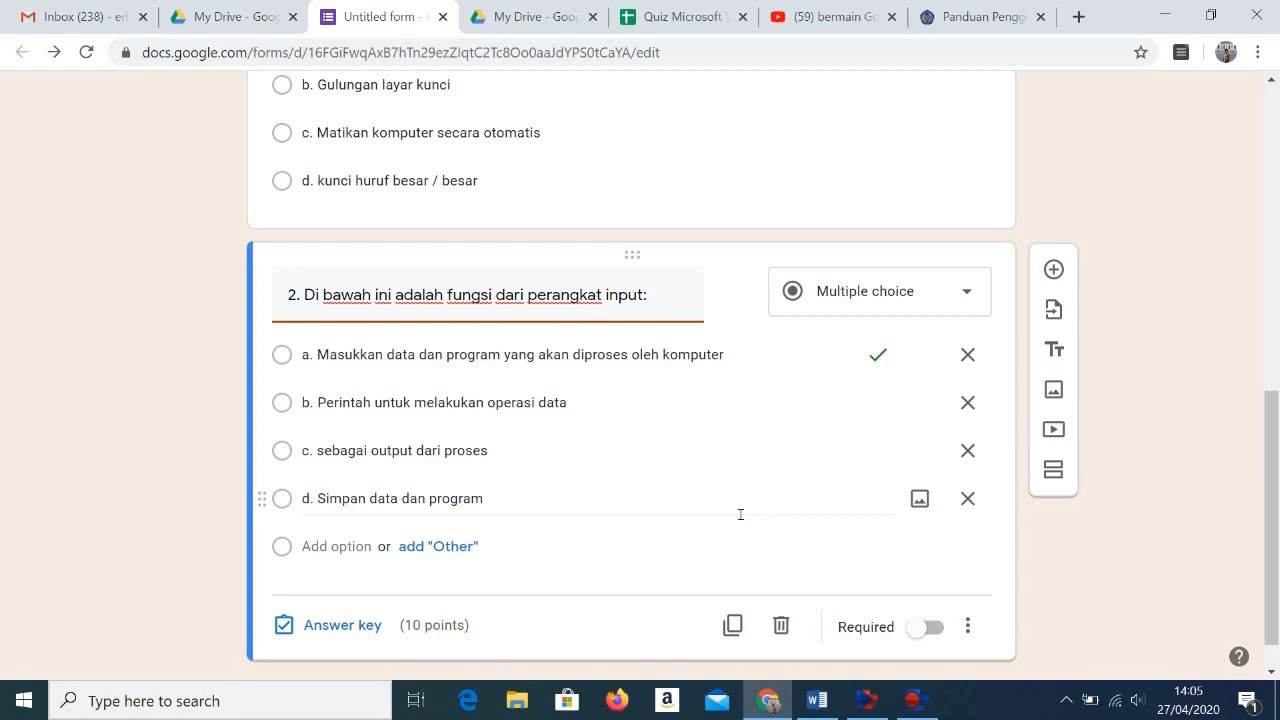
scroll(740, 514, down, 1)
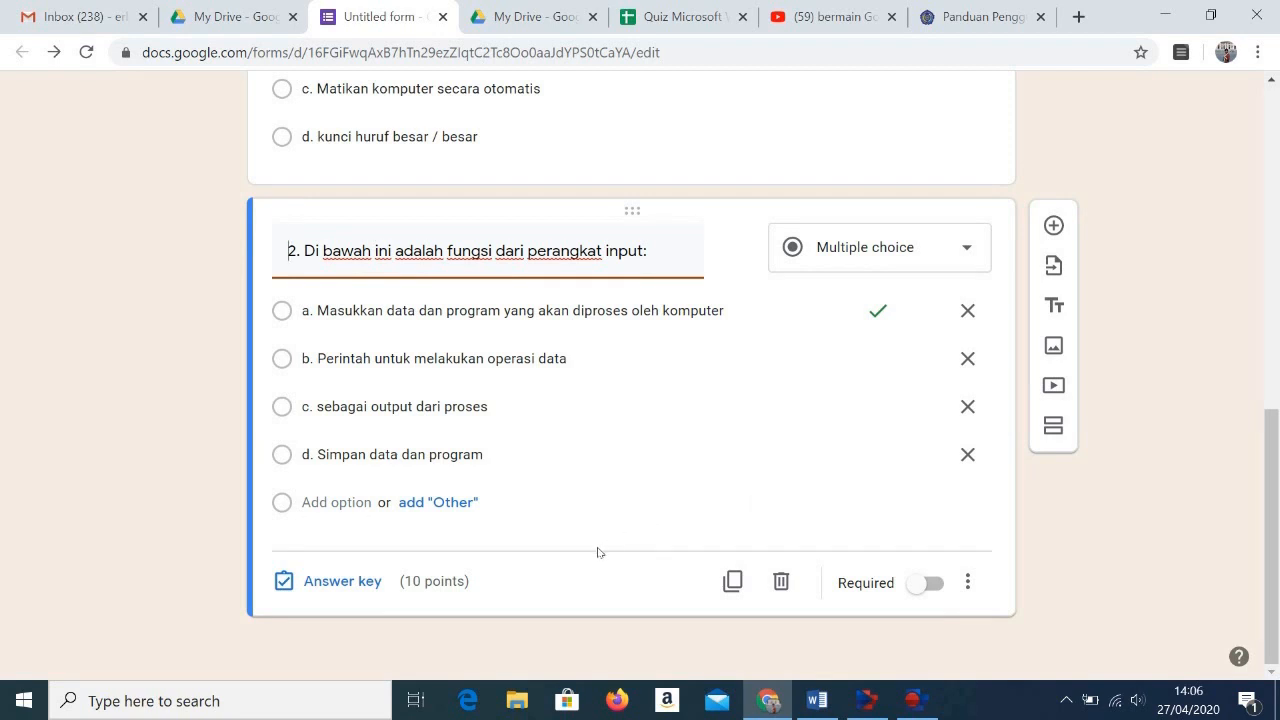
click(932, 584)
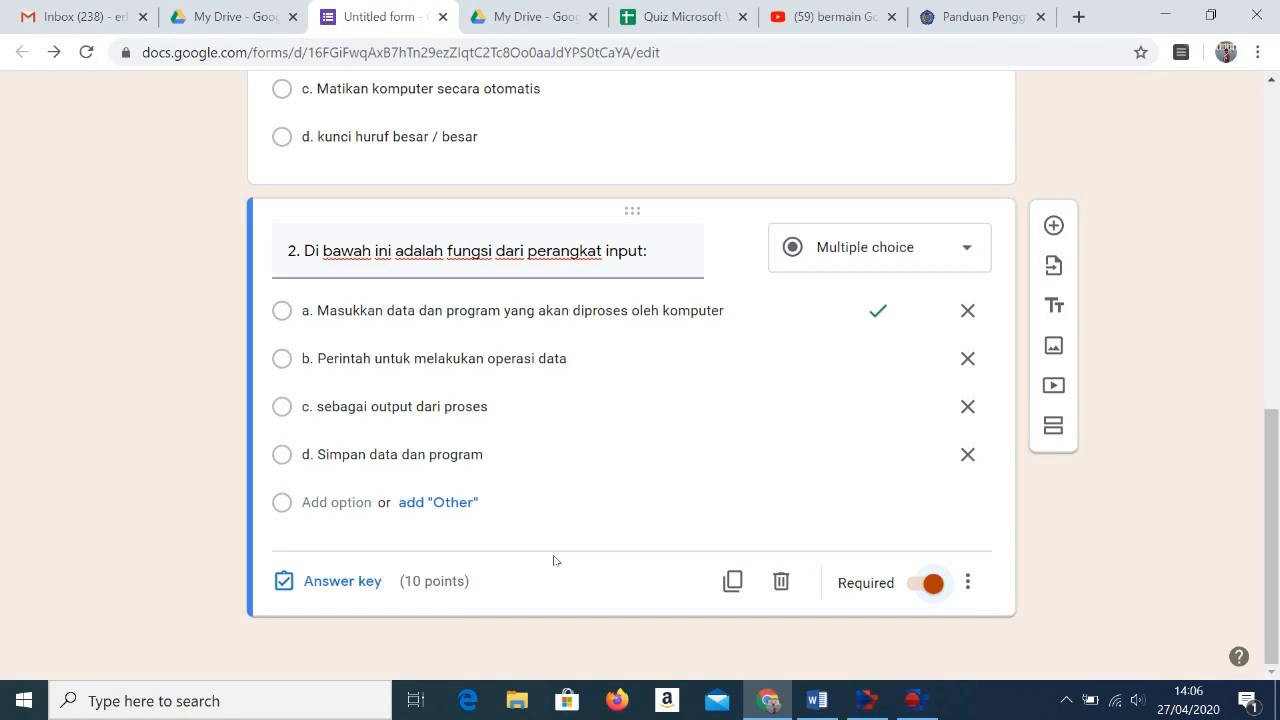
Step: Preview the form and check the title section and both questions as respondents see them
scroll(555, 560, up, 5)
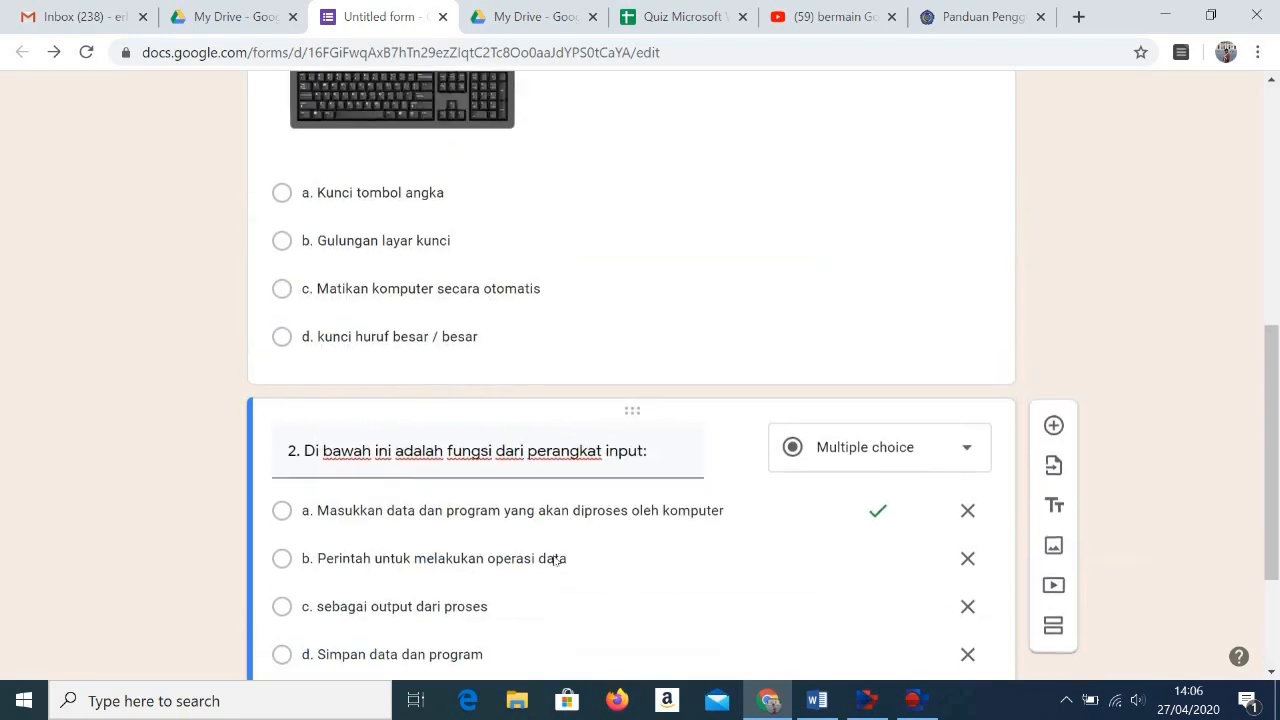
scroll(555, 560, up, 3)
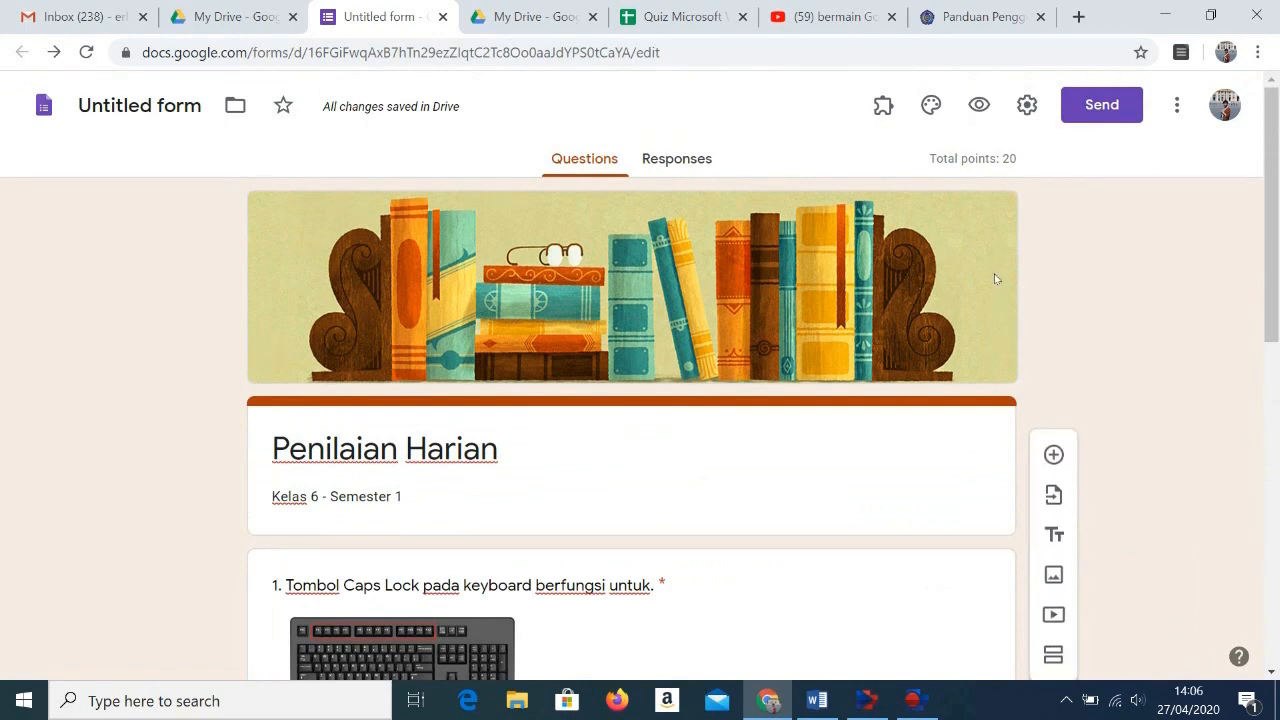
click(979, 106)
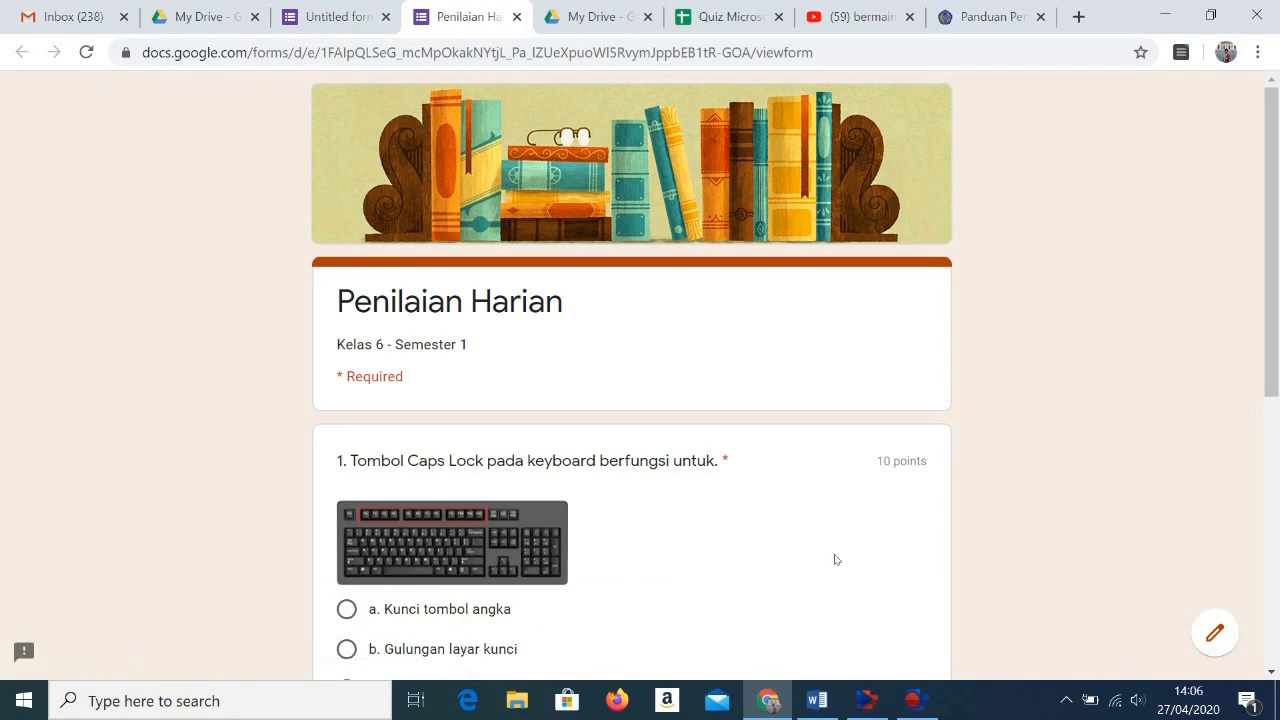
scroll(836, 559, down, 5)
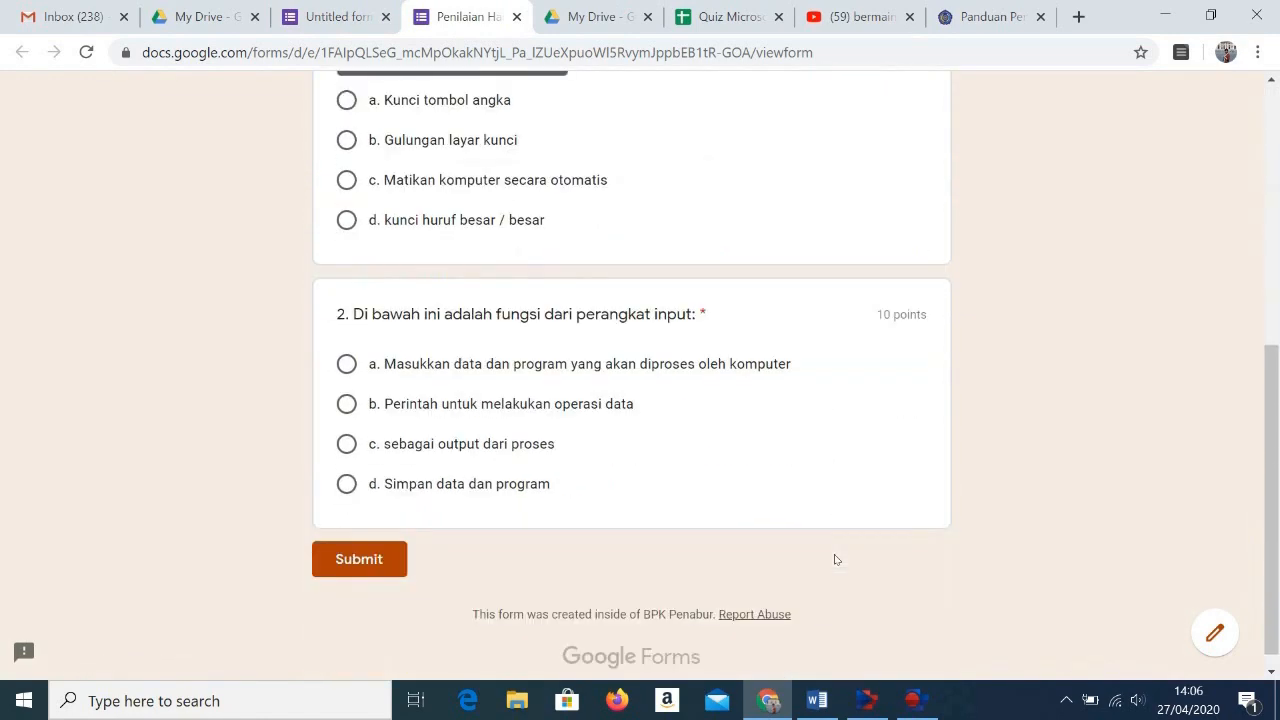
scroll(836, 559, up, 5)
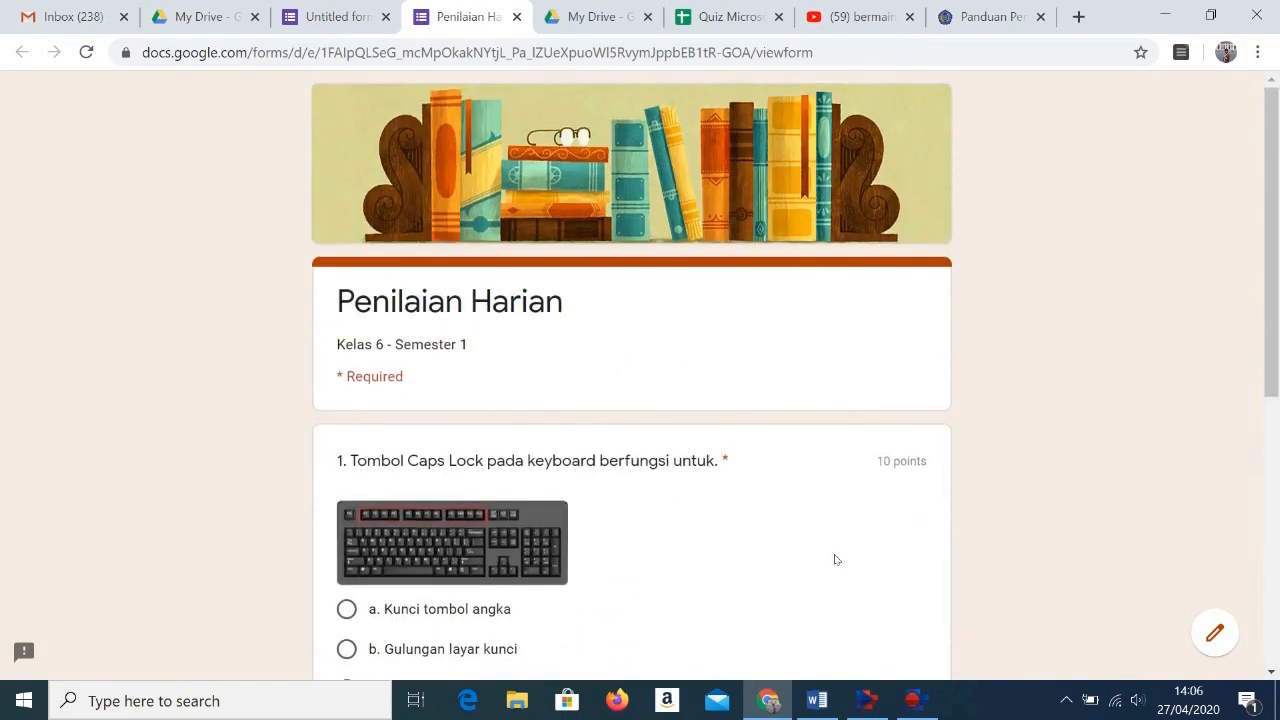
scroll(836, 559, down, 3)
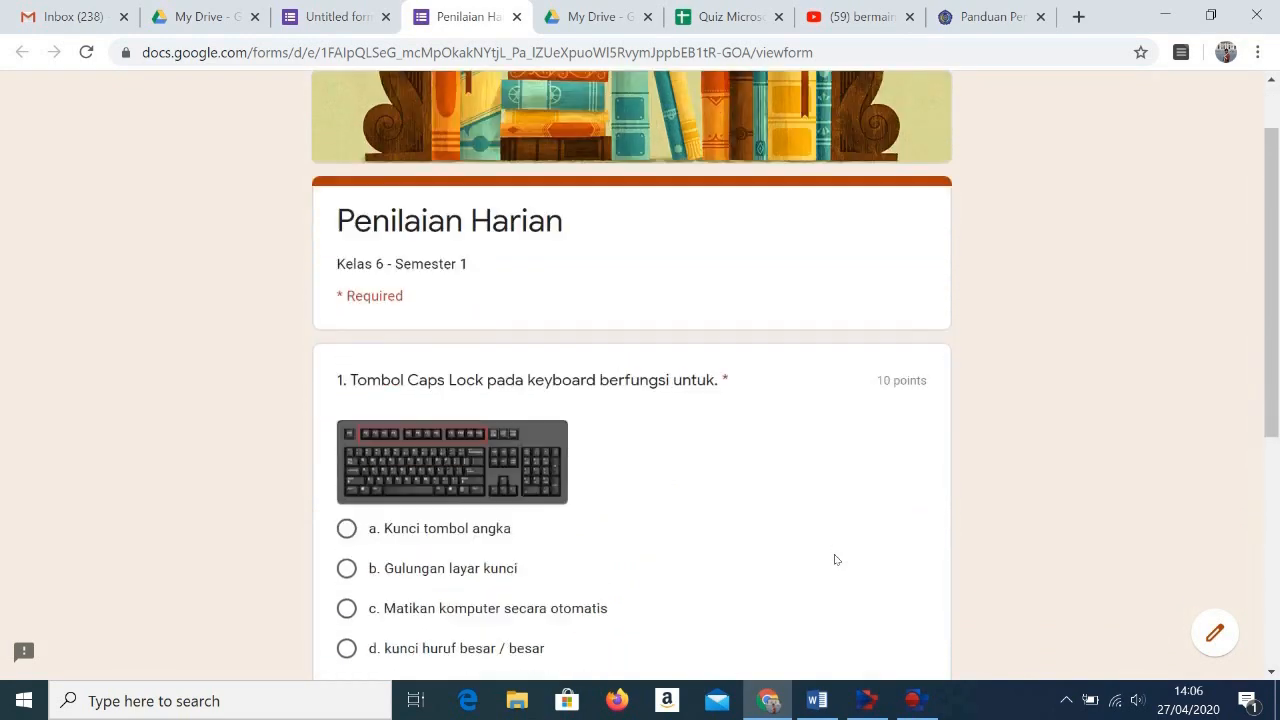
scroll(836, 559, down, 3)
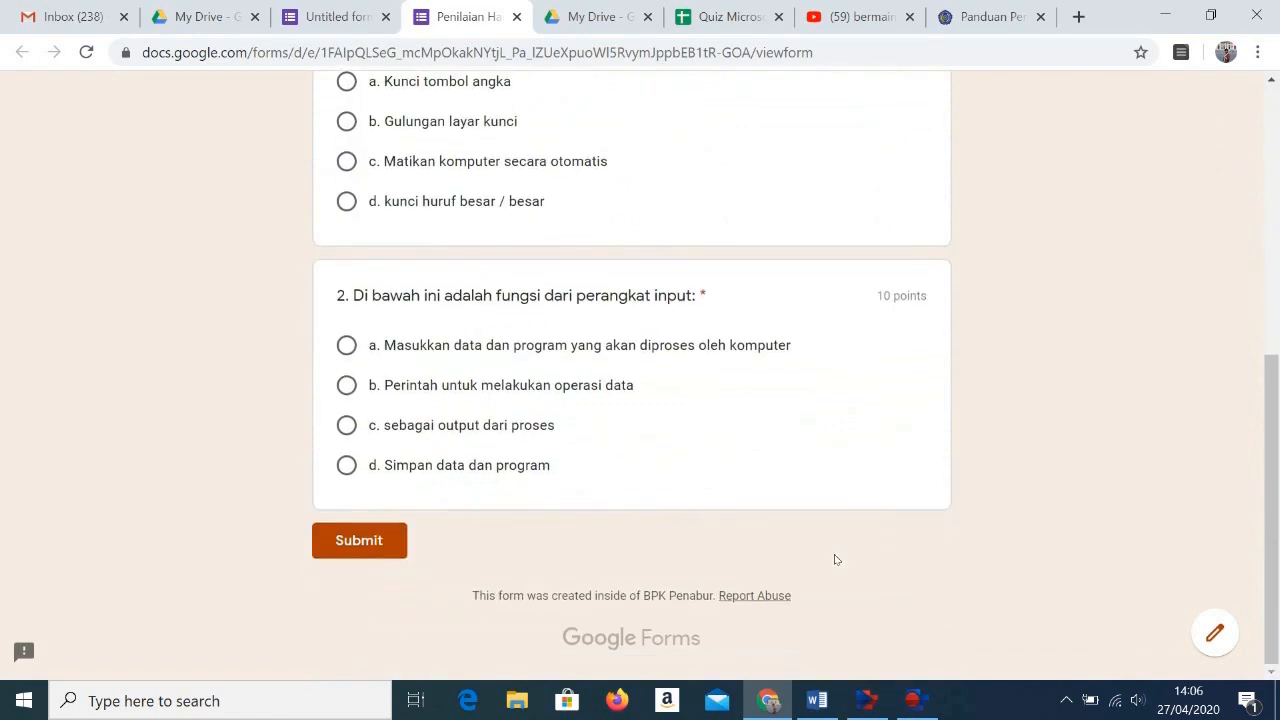
scroll(836, 559, up, 3)
scroll(836, 559, up, 2)
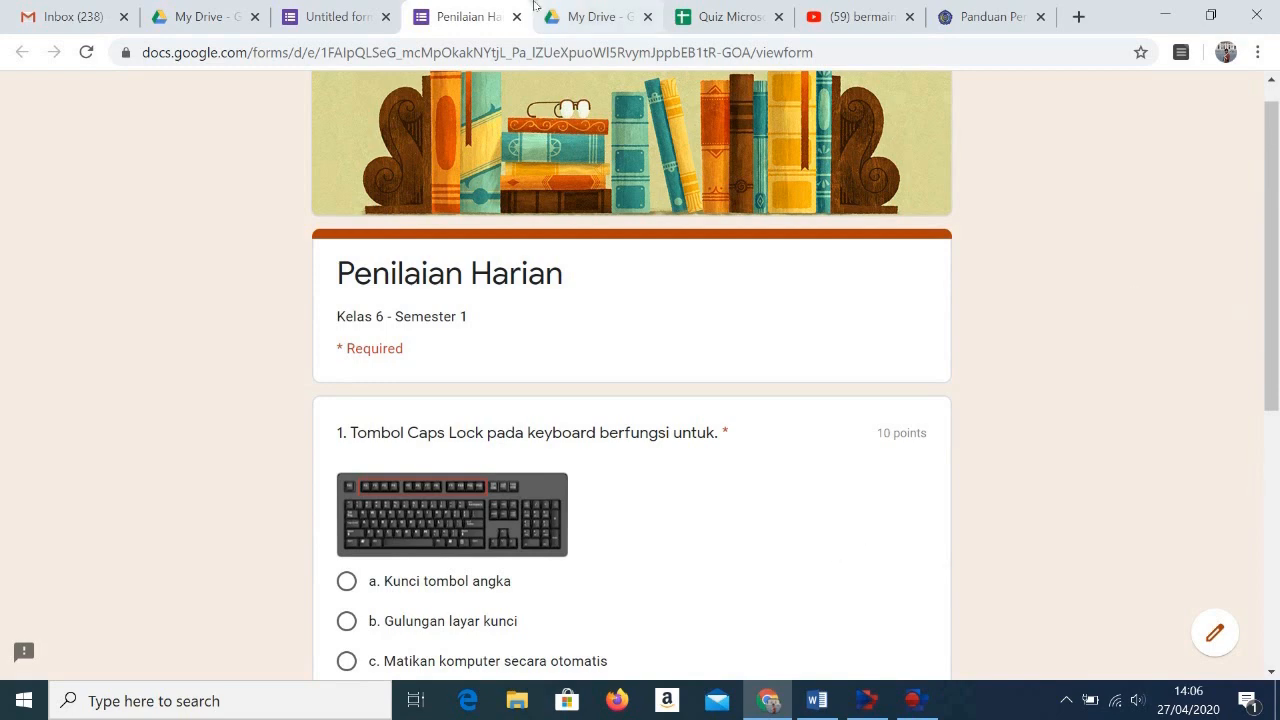
Step: Return to the form editor and add a new question directly below the Penilaian Harian title section
click(364, 17)
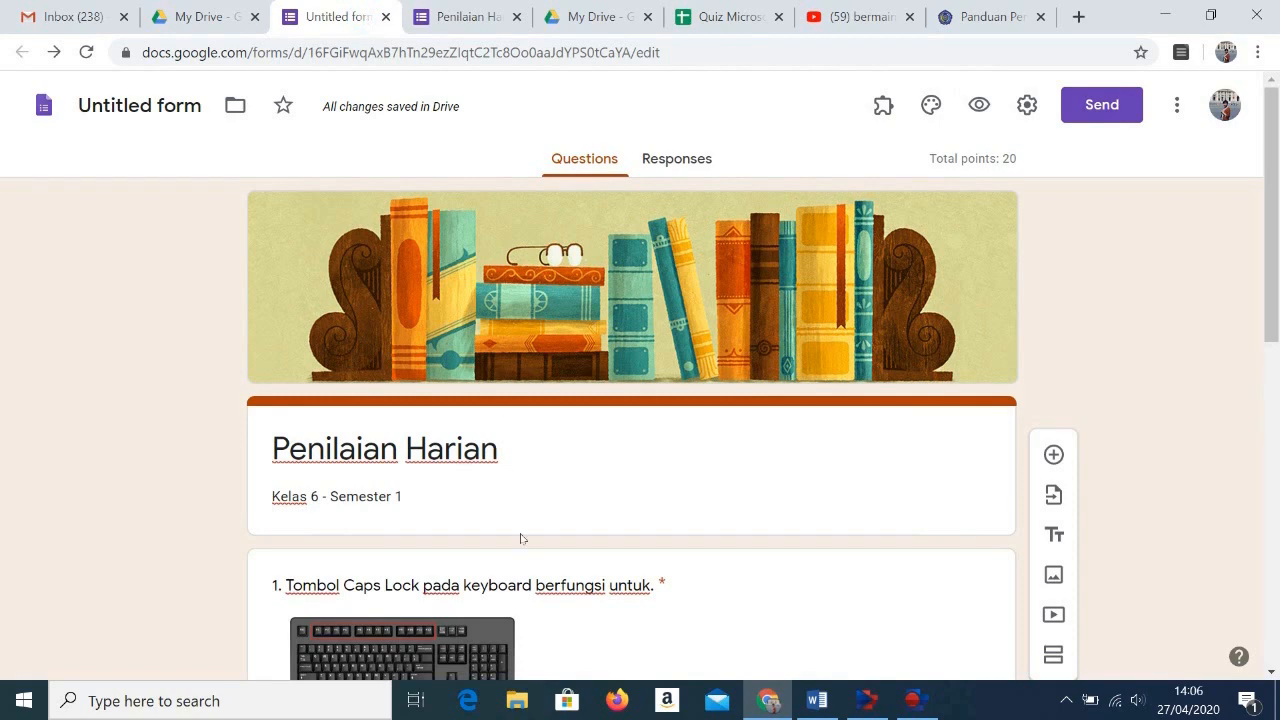
scroll(520, 539, down, 2)
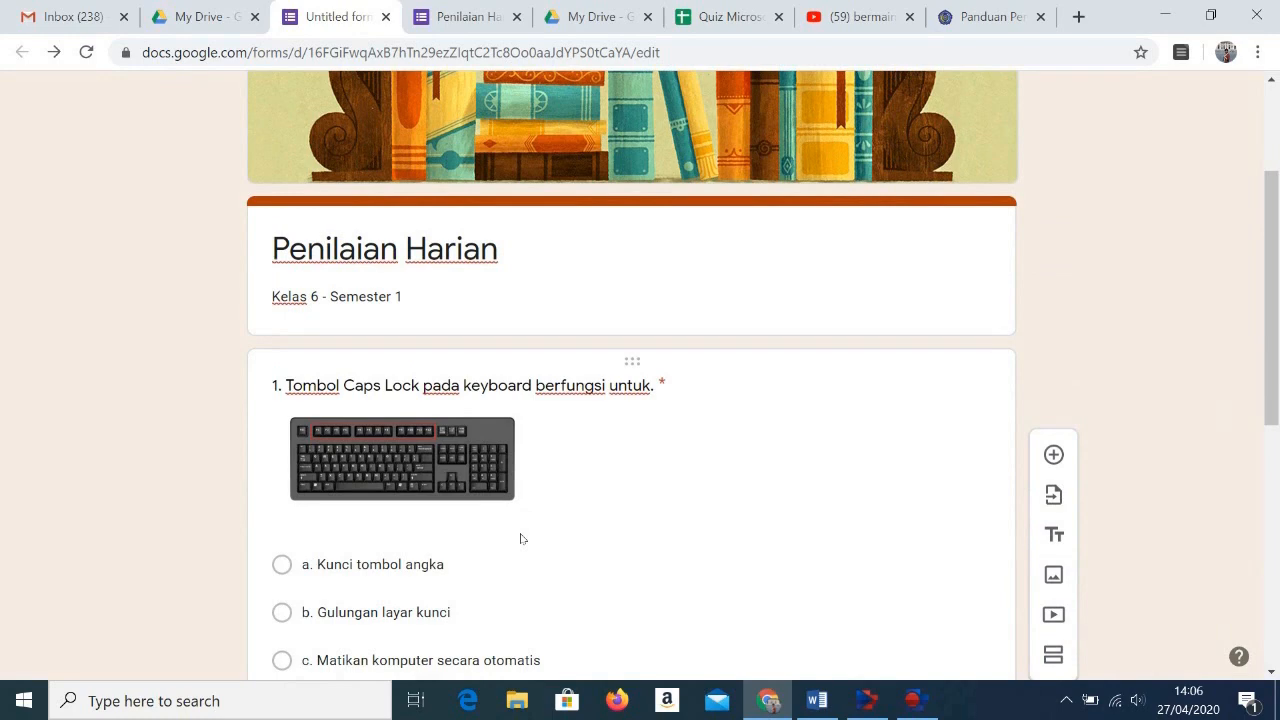
click(1013, 335)
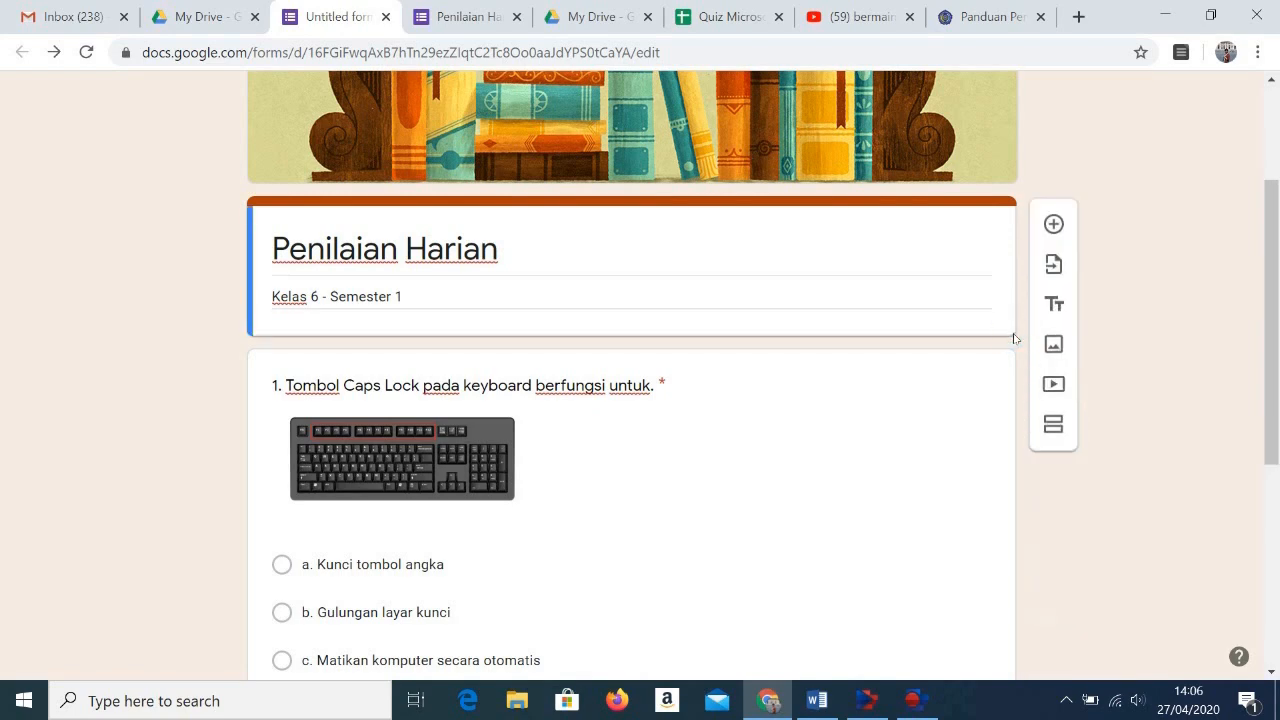
click(1054, 225)
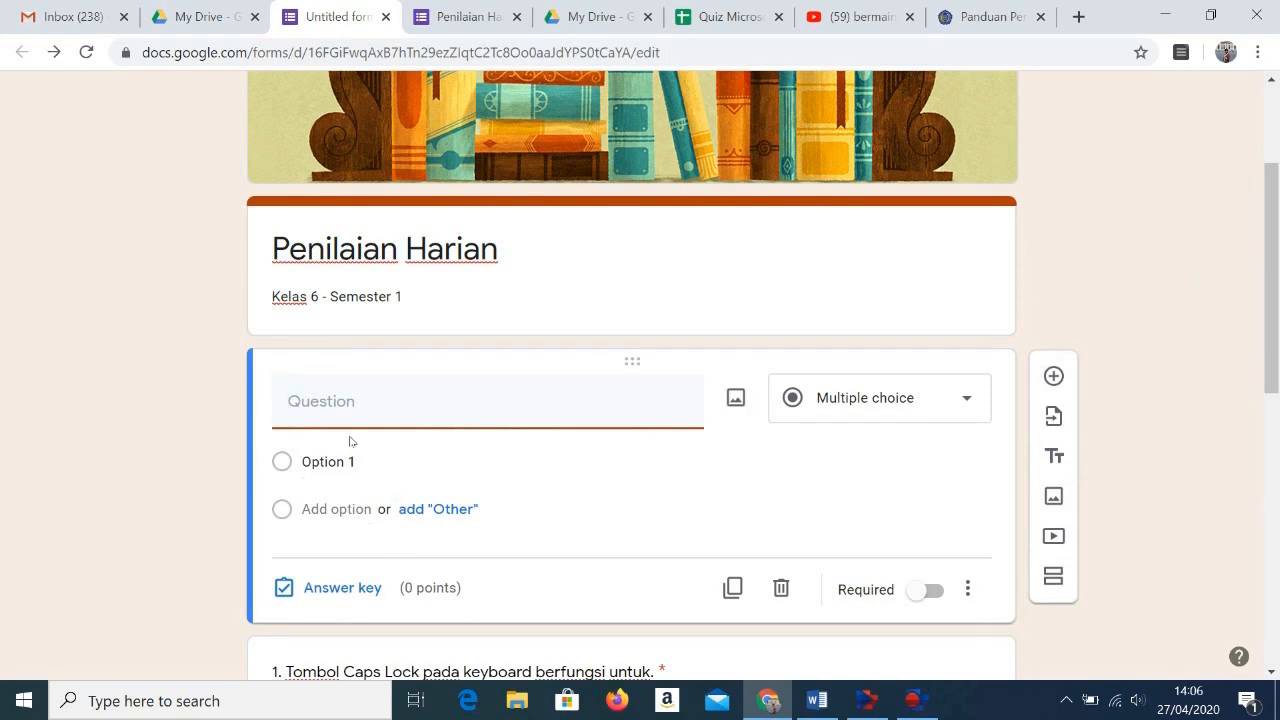
Step: Title the new question "Nama Anak:" as a short-answer question and make it required
text(Kelas)
key(BackSpace)
key(BackSpace)
key(BackSpace)
key(BackSpace)
key(BackSpace)
key(BackSpace)
text(Nama:)
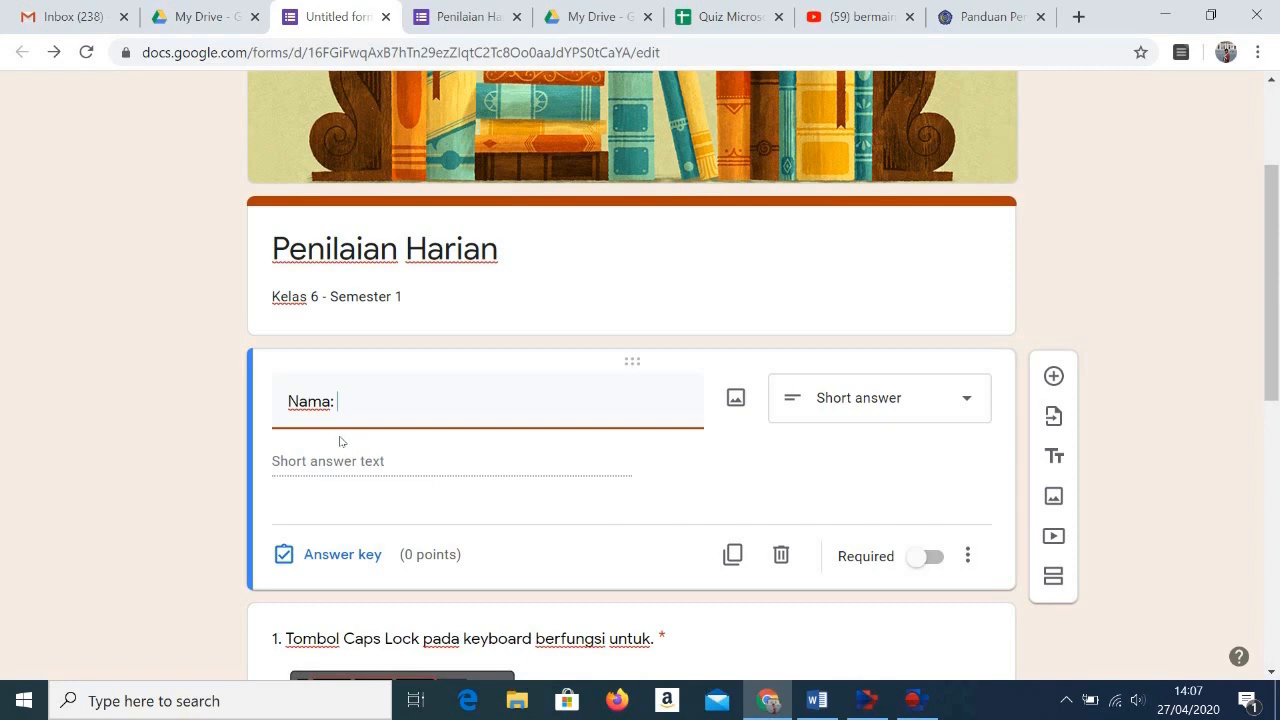
key(BackSpace)
text(Anak:)
scroll(506, 527, down, 1)
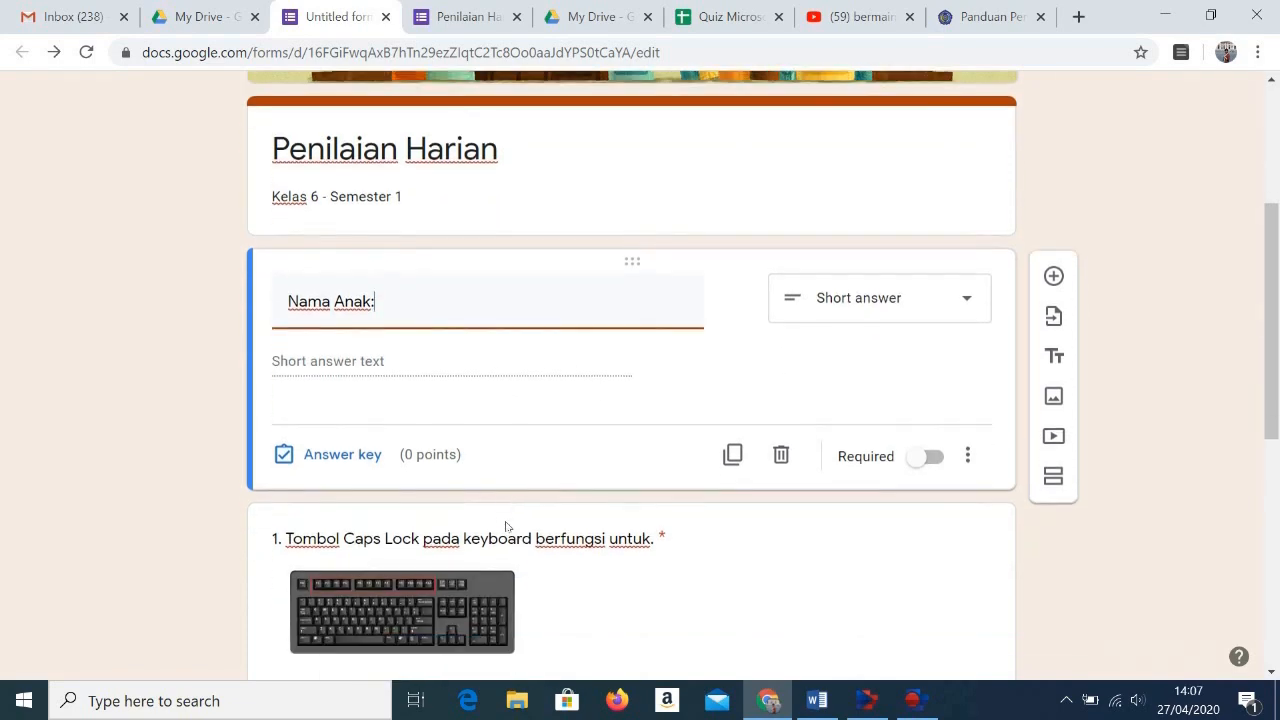
click(510, 354)
click(942, 464)
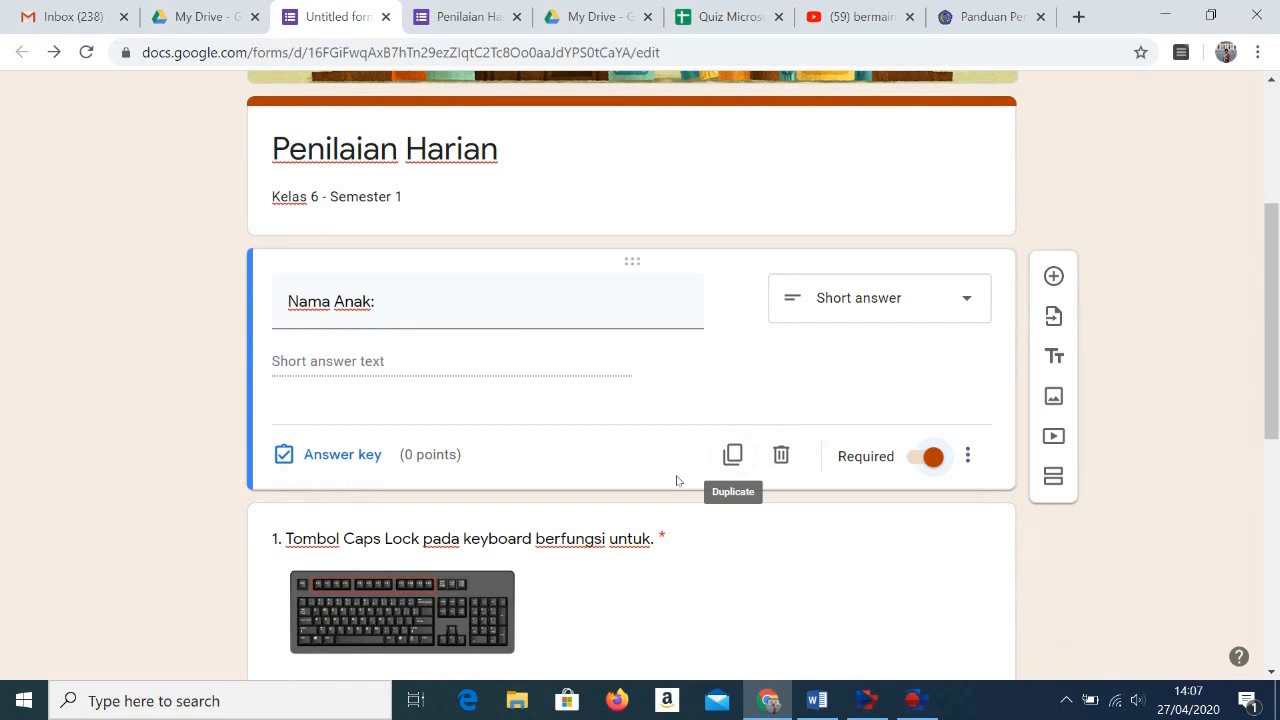
Step: Add a question titled "Kelas :" below Nama Anak and set its type to Dropdown
click(1054, 277)
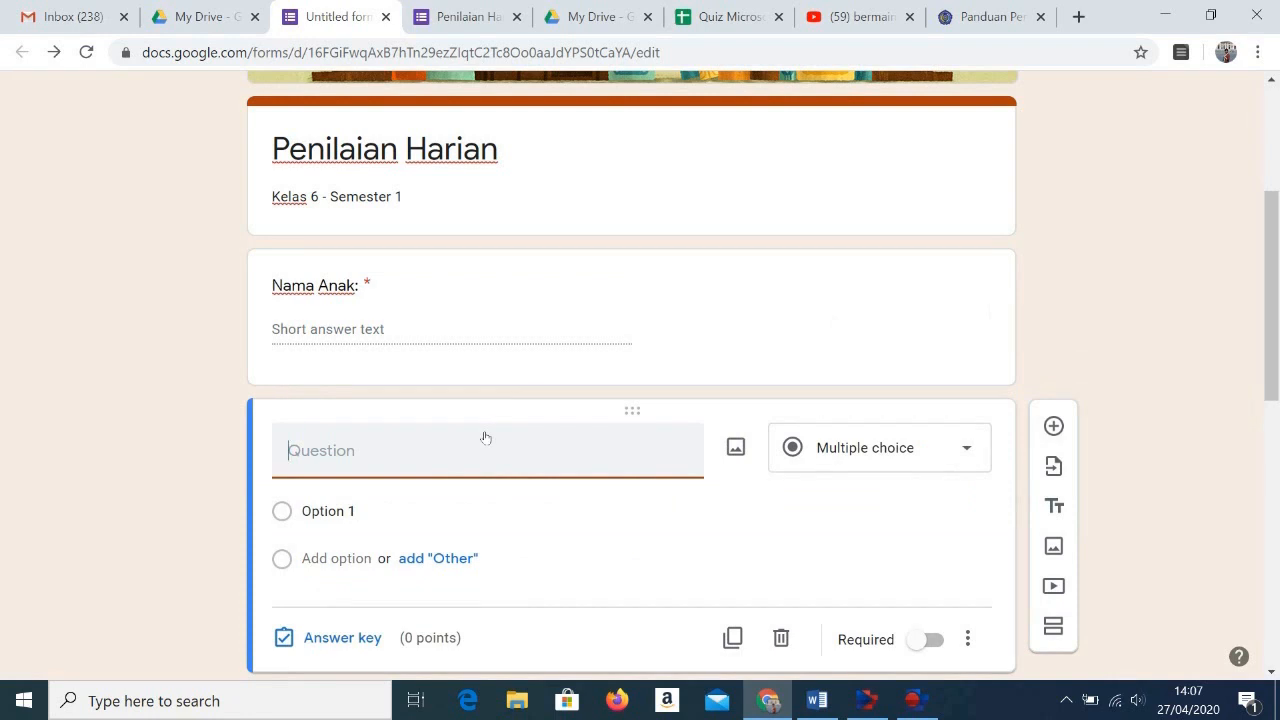
text(Kelas :)
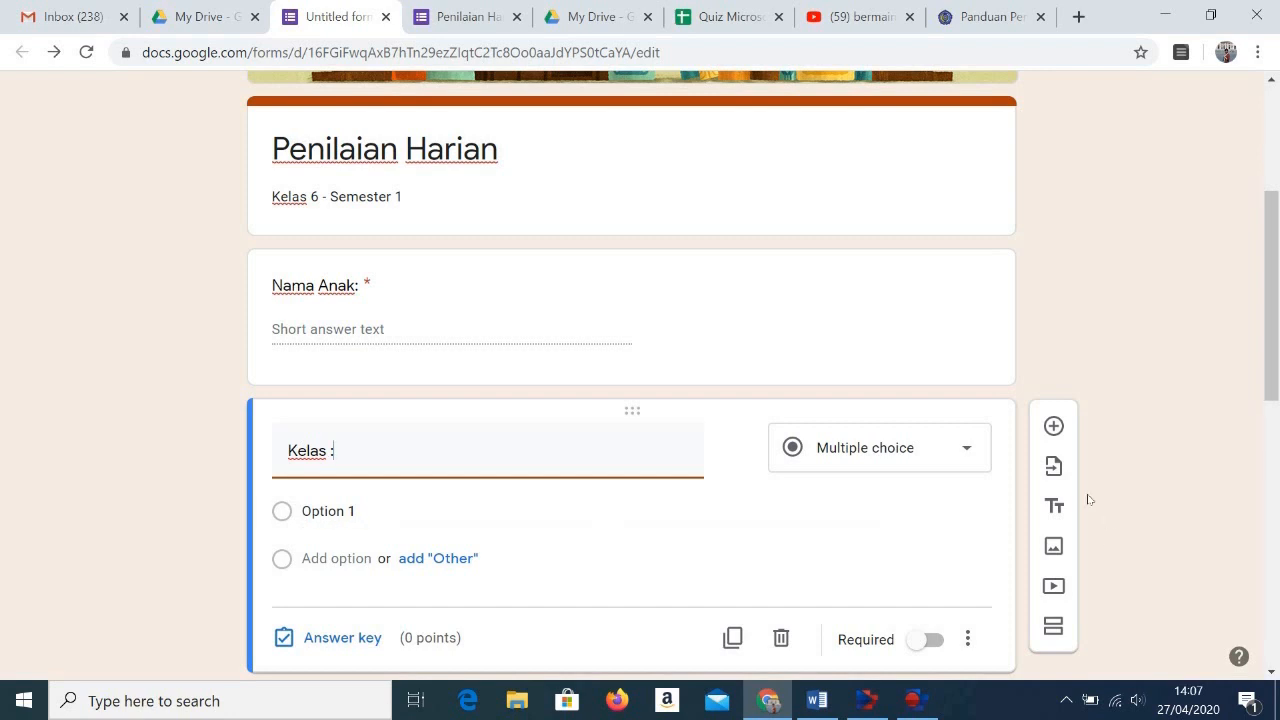
click(972, 461)
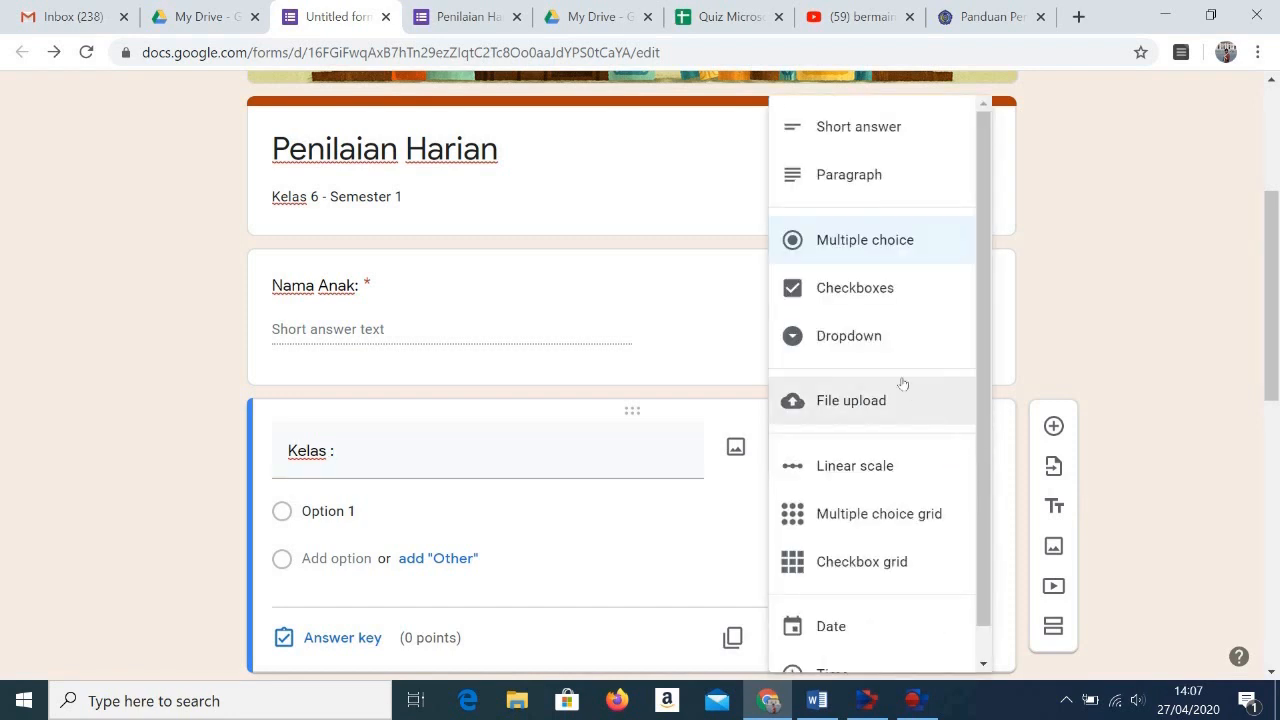
click(880, 334)
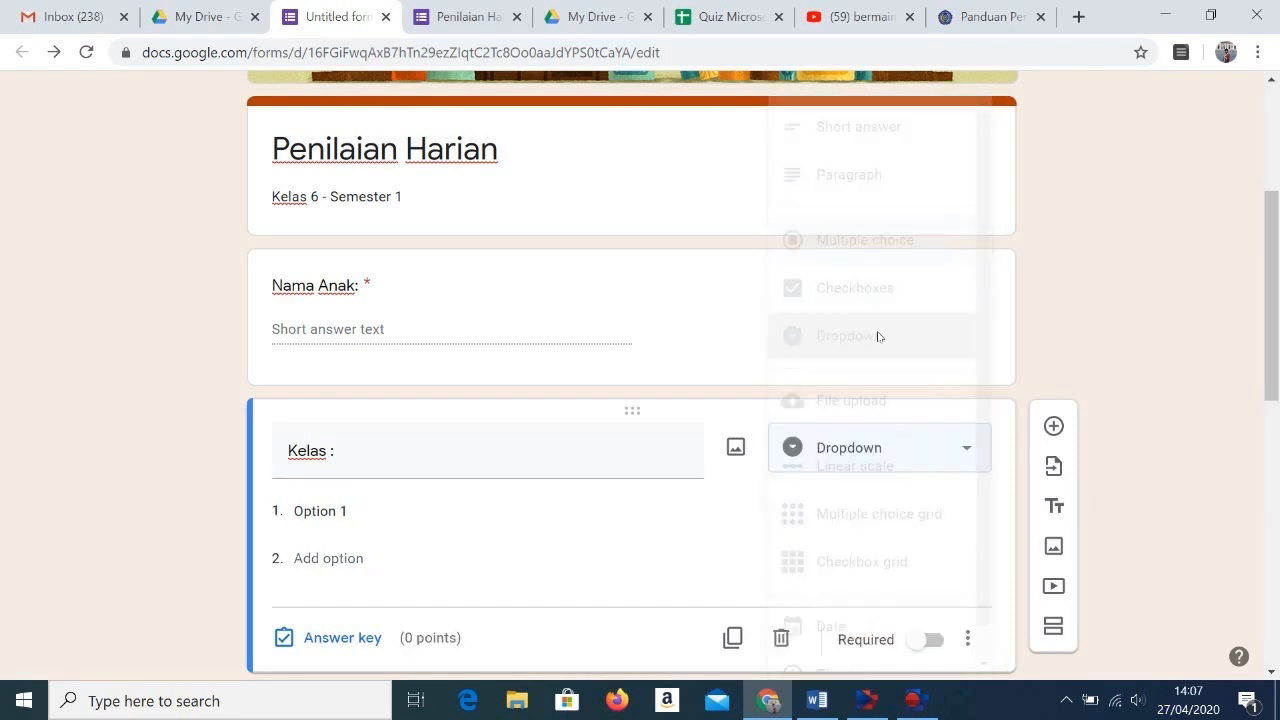
Step: Enter 6A, 6B, 6C and 6D as the Kelas dropdown options and make the question required
click(334, 514)
text(6)
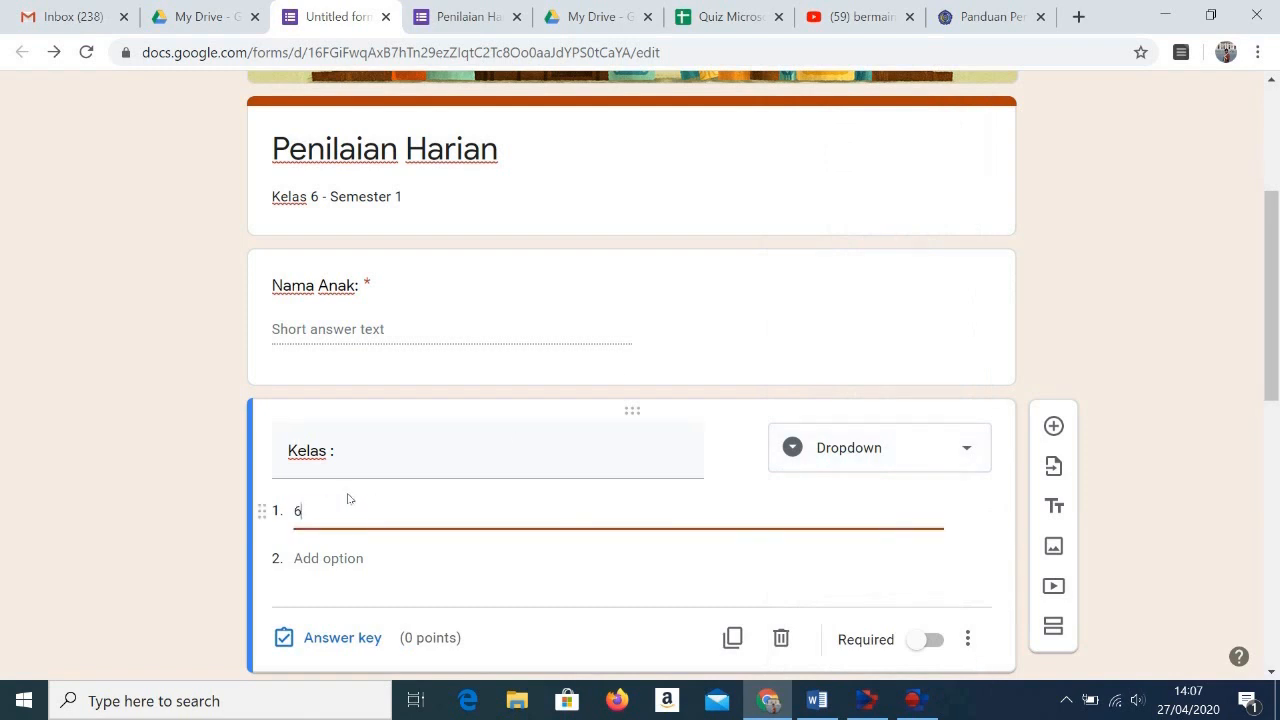
text(A)
click(337, 561)
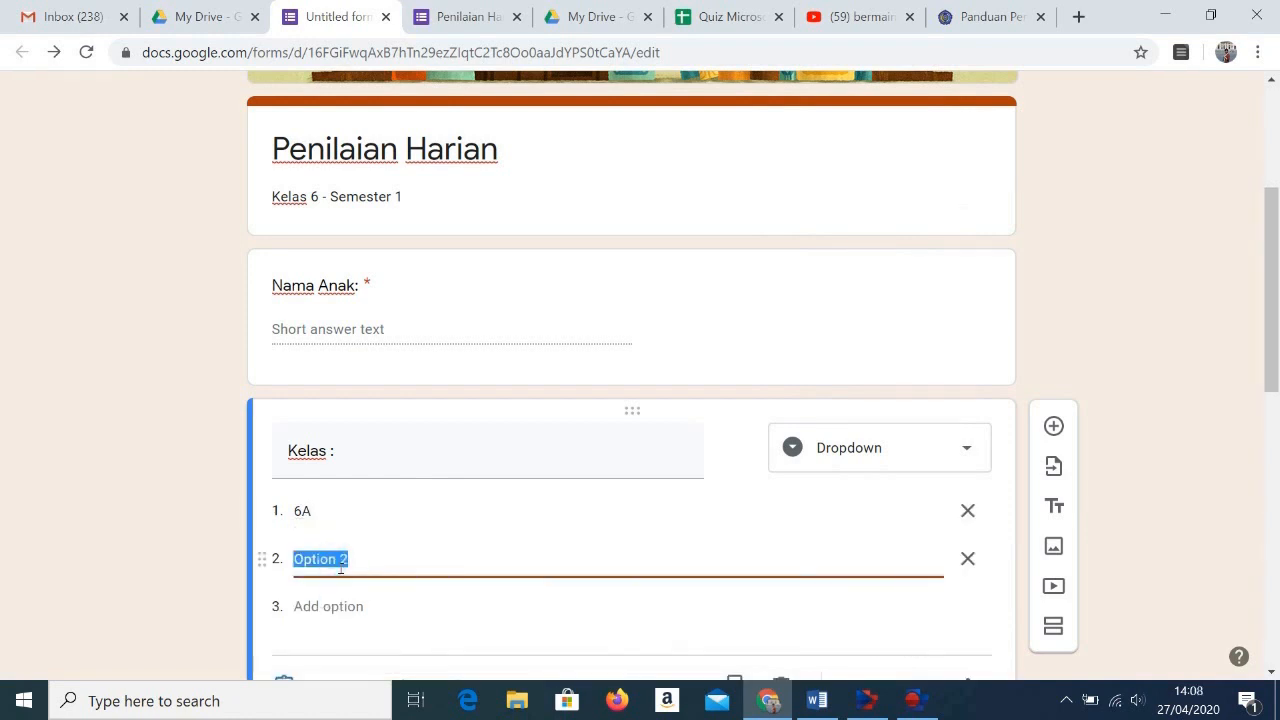
text(6B)
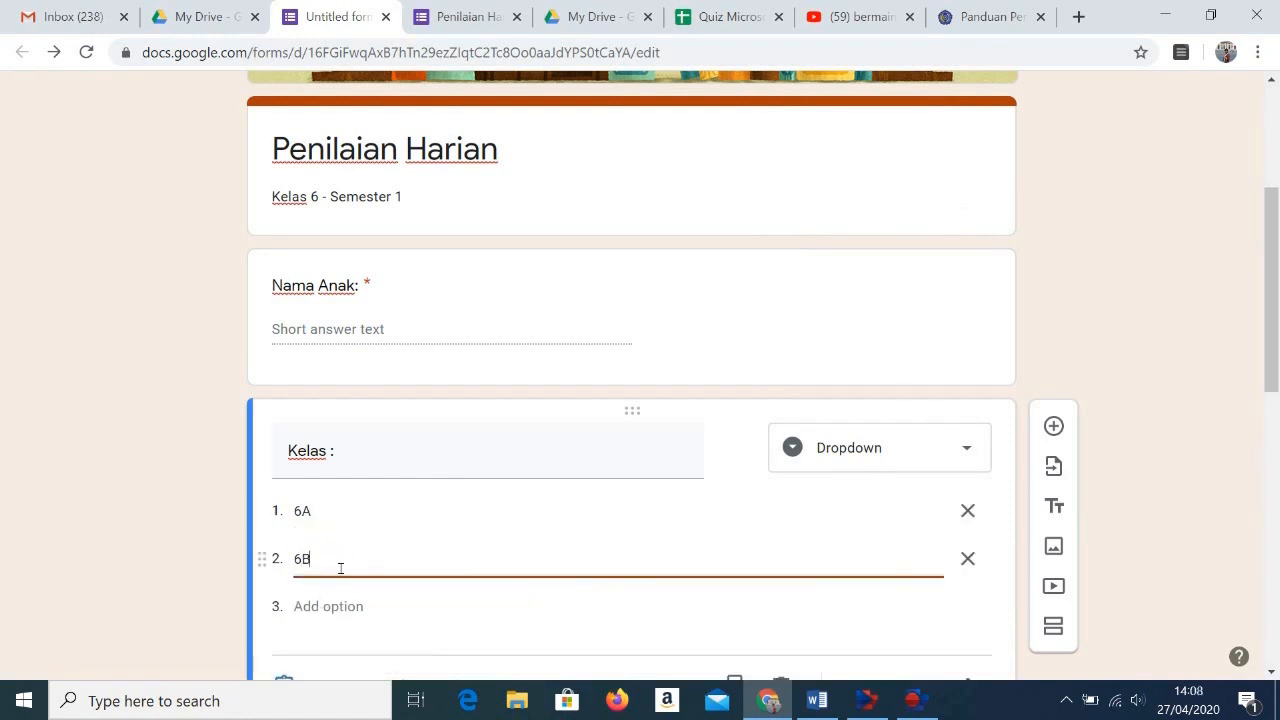
click(337, 606)
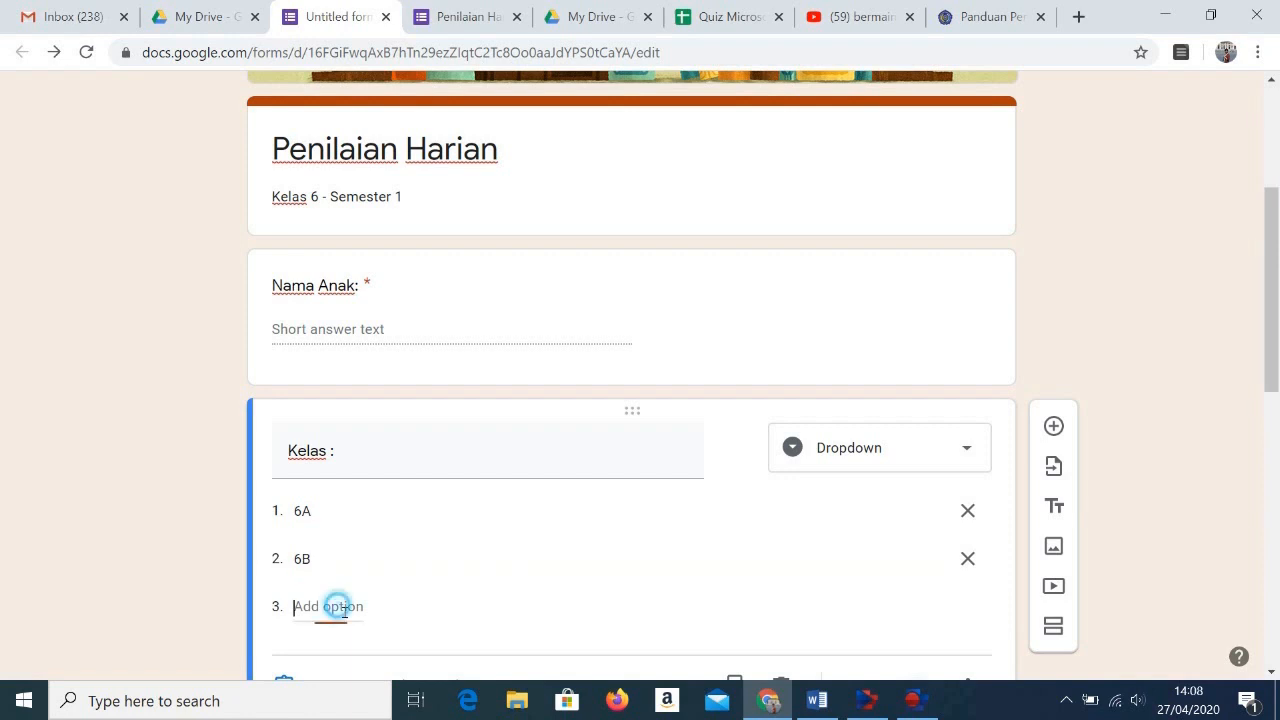
text(6C)
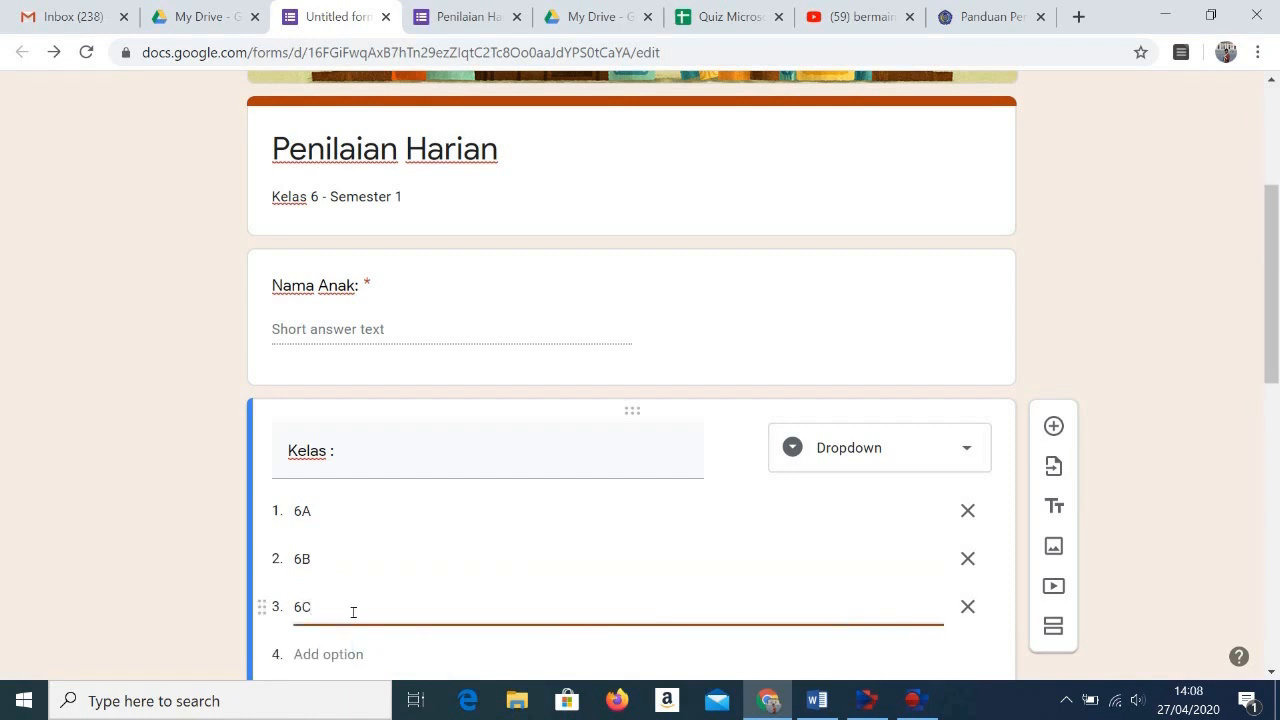
scroll(353, 612, down, 1)
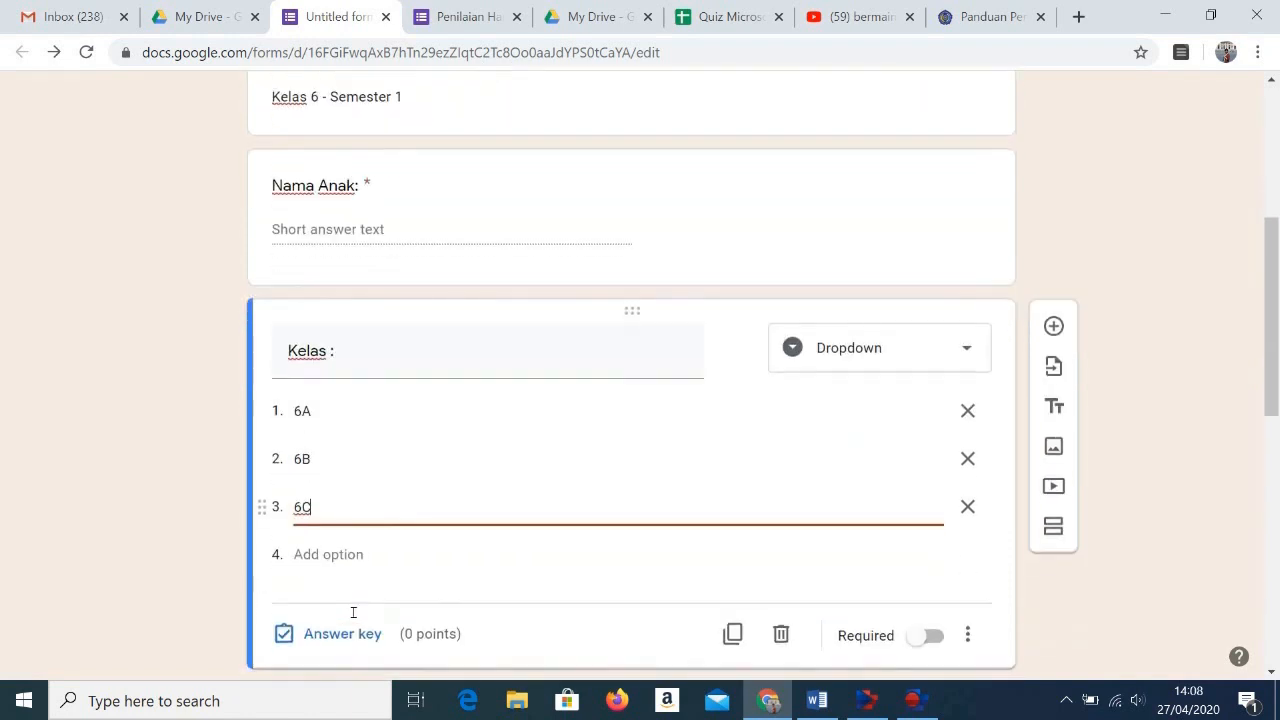
click(336, 555)
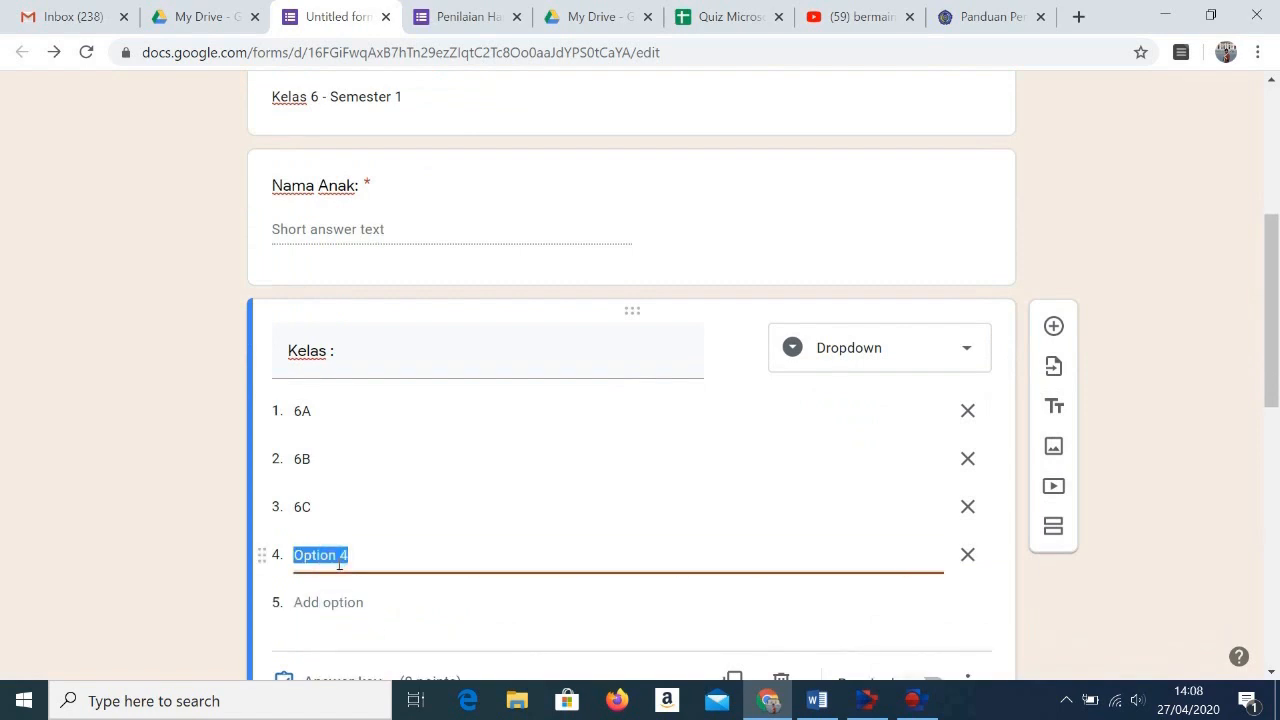
text(6D)
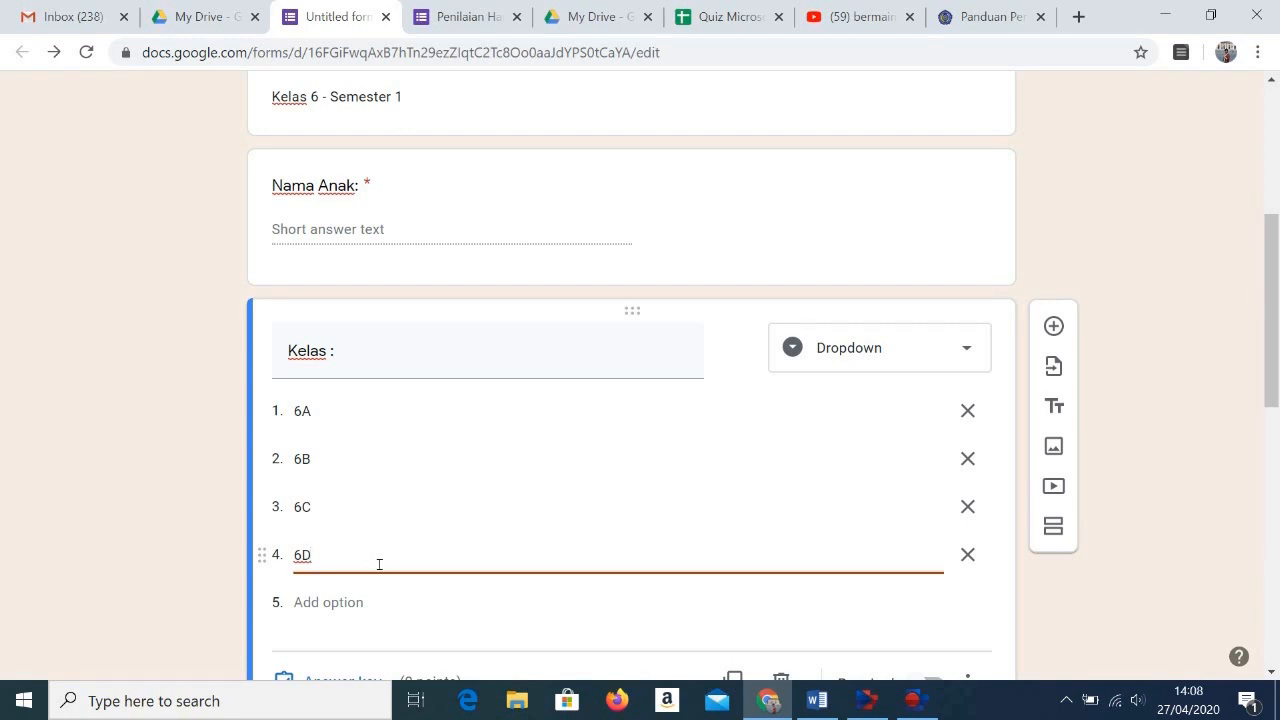
scroll(379, 564, down, 2)
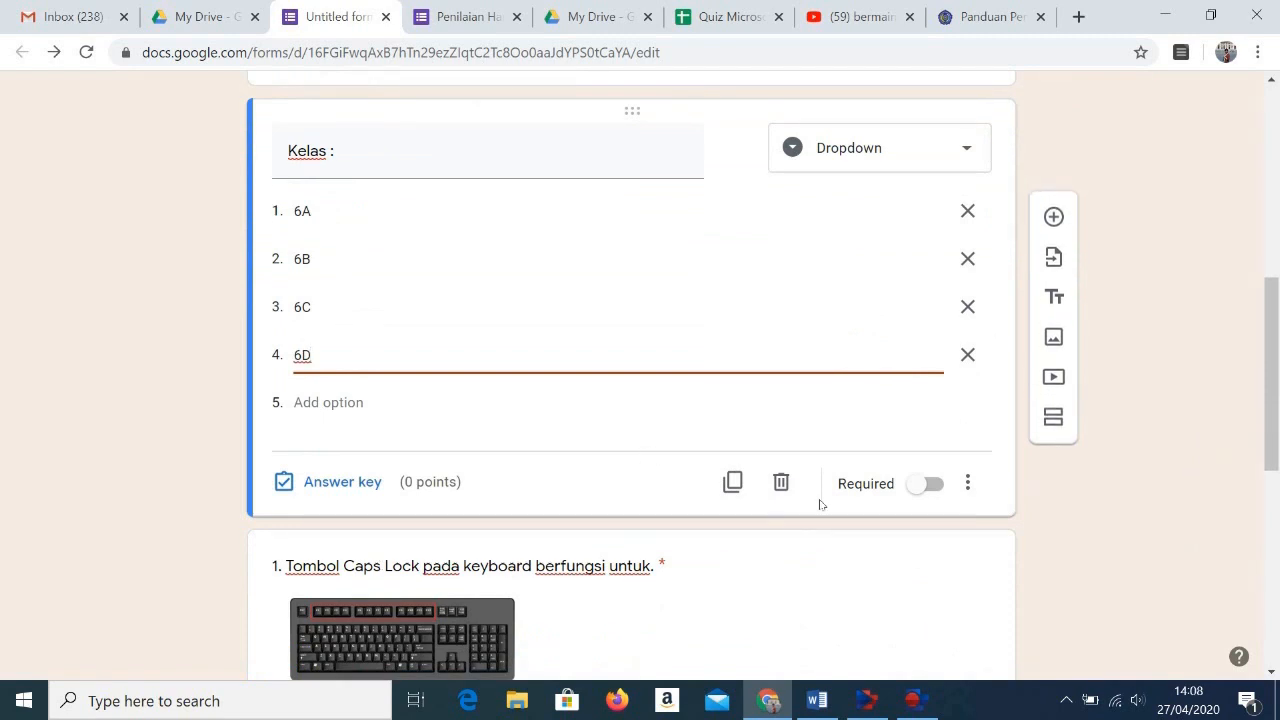
click(929, 484)
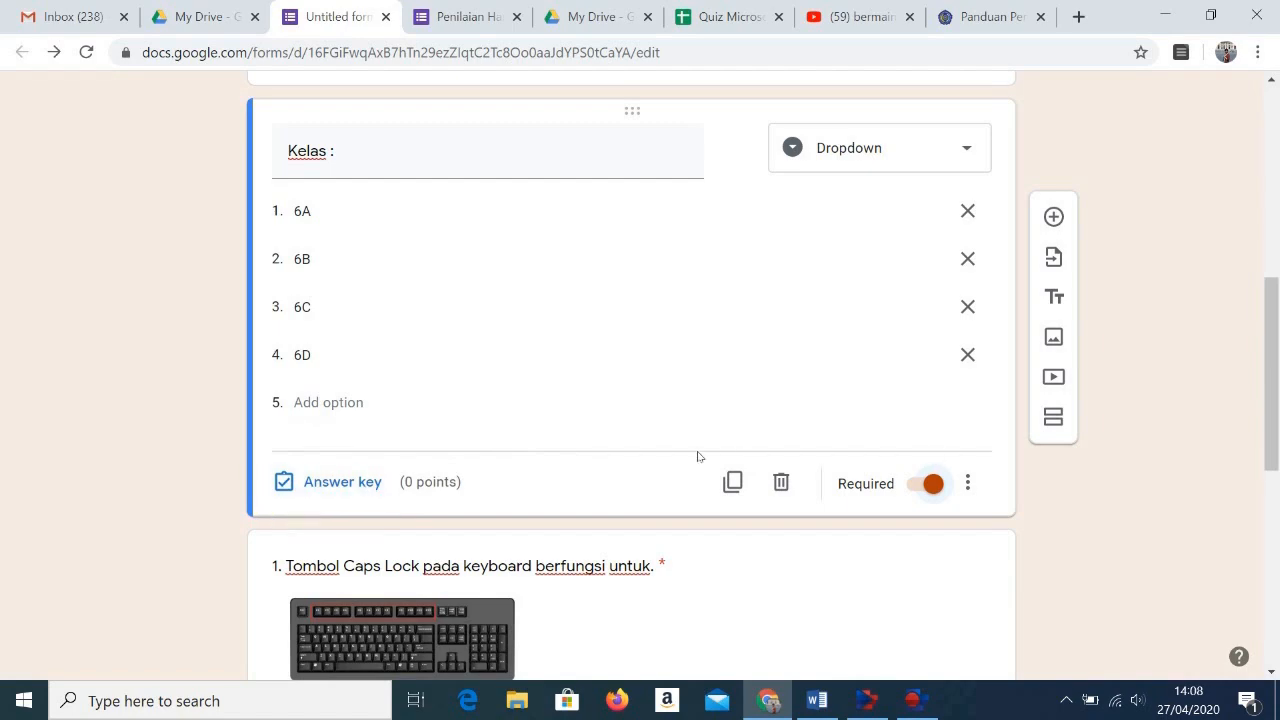
Step: Open a preview of the form with the added Nama Anak and Kelas questions
scroll(698, 452, down, 3)
scroll(698, 452, up, 5)
scroll(698, 457, up, 4)
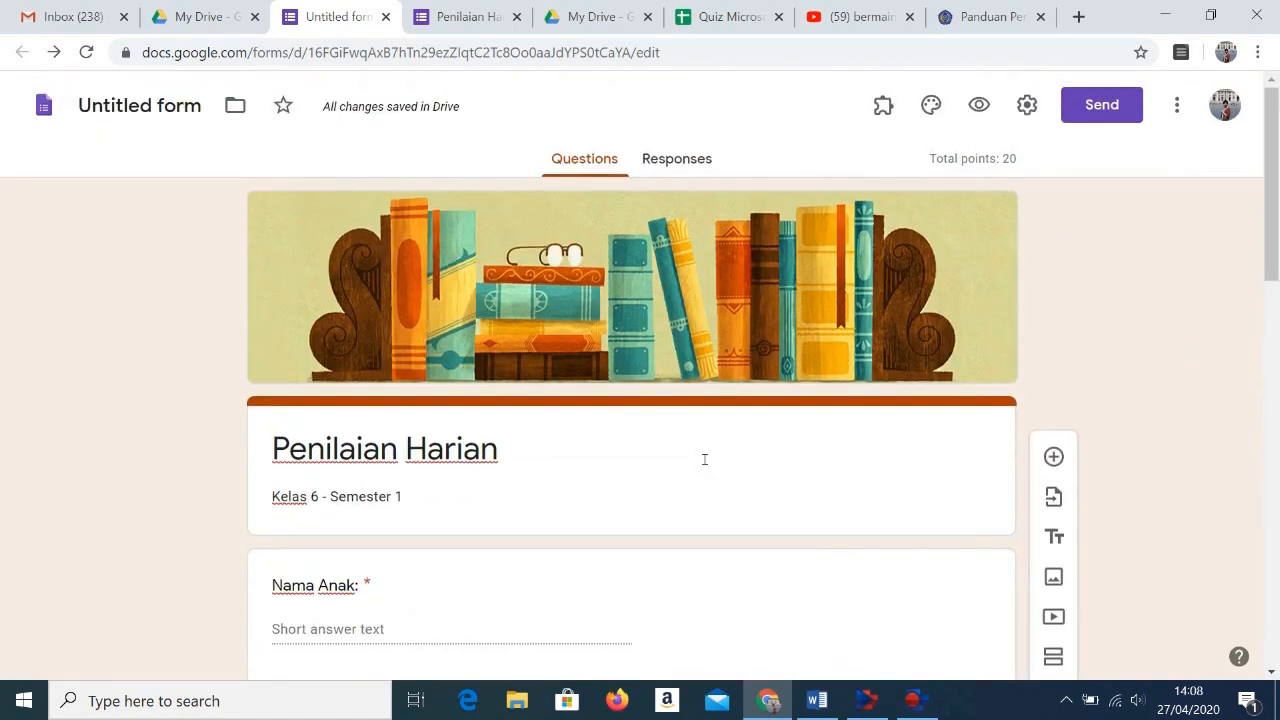
click(982, 112)
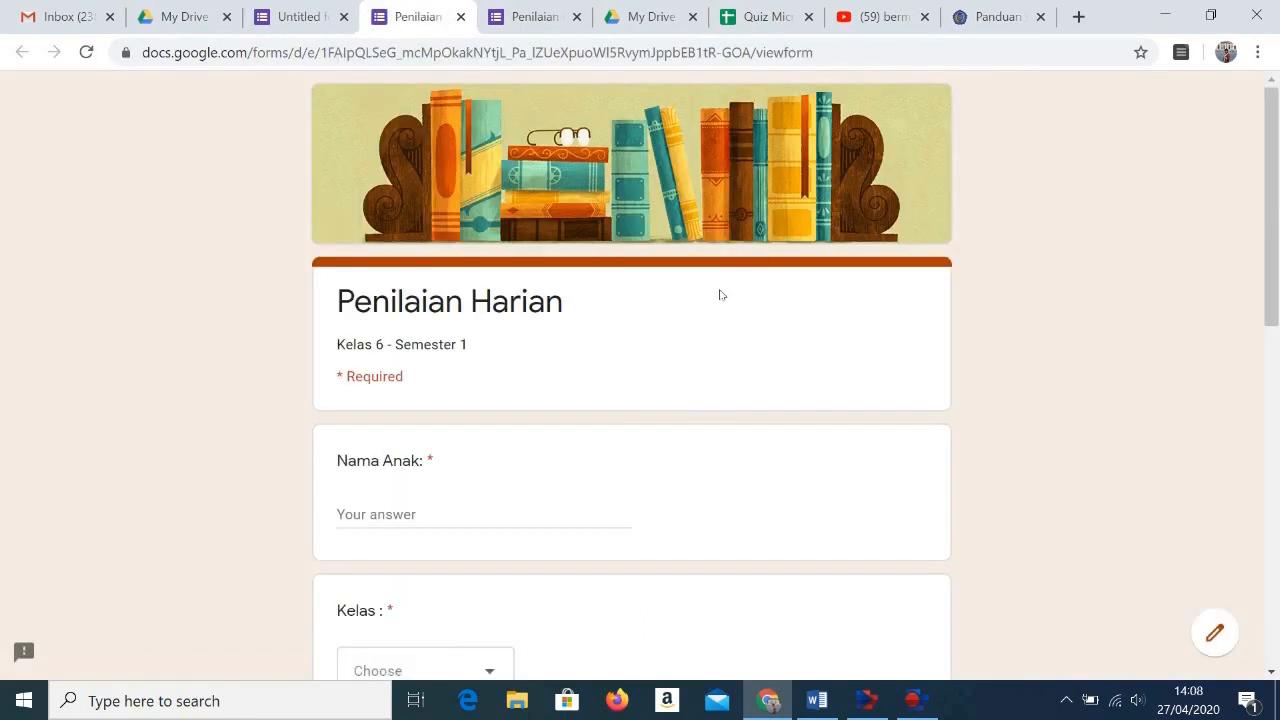
Step: Review the form preview, including the choices offered in the Kelas dropdown and the scored questions below it
scroll(603, 504, down, 2)
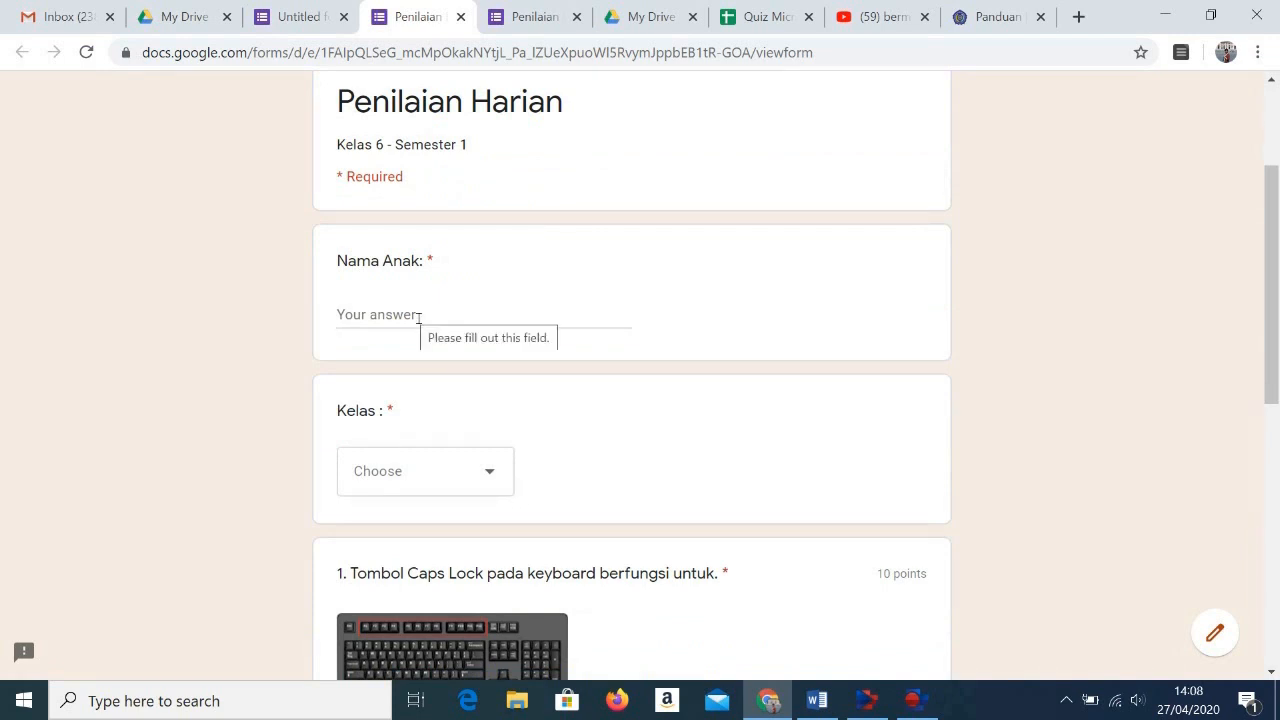
click(494, 484)
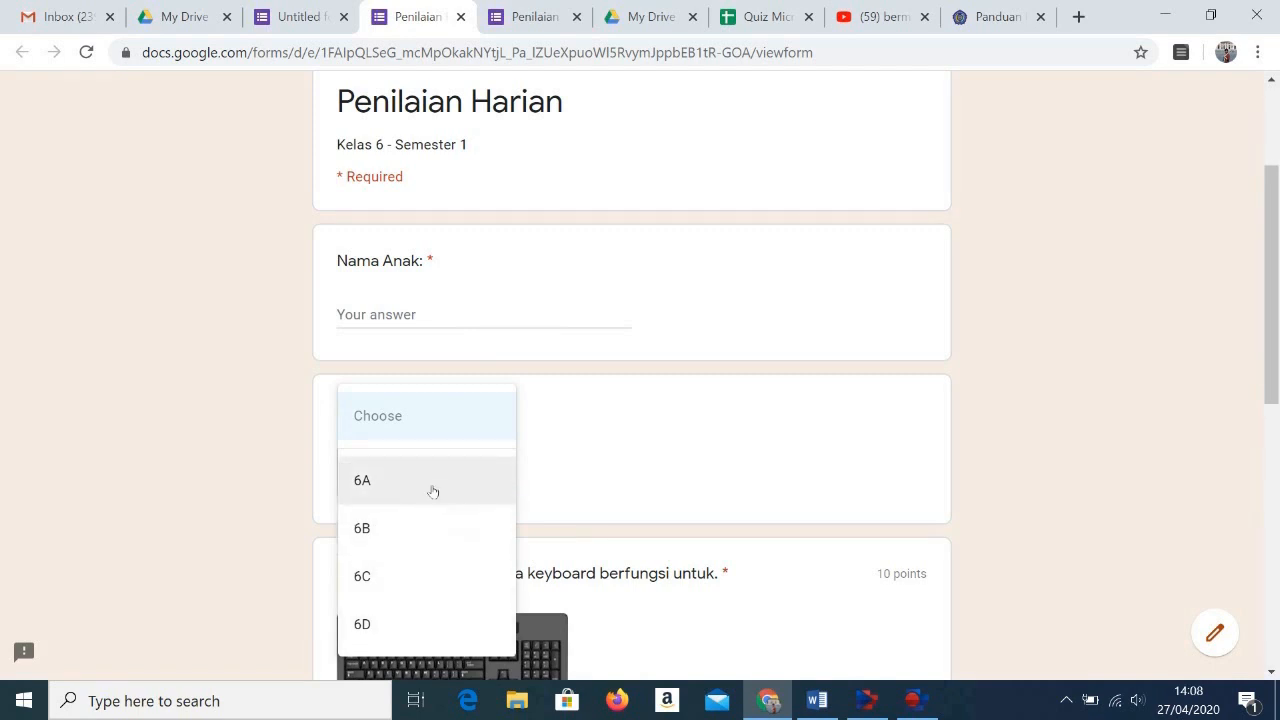
click(566, 445)
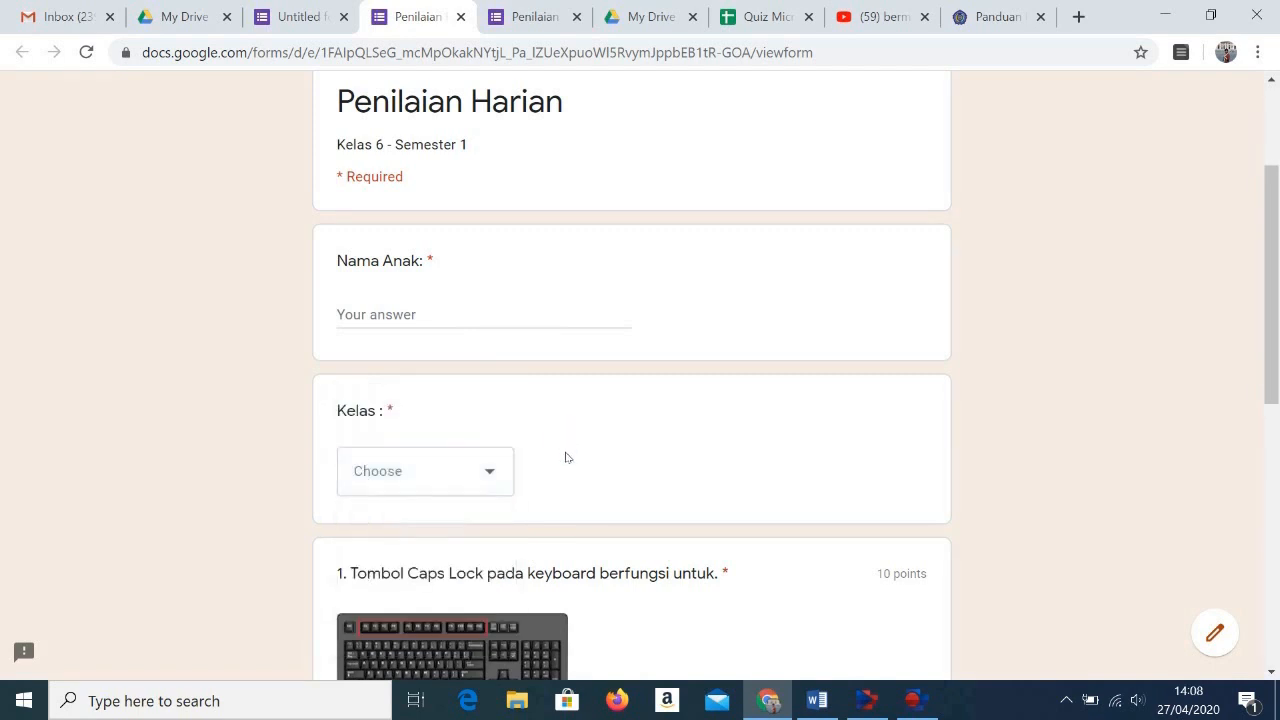
scroll(562, 533, down, 2)
scroll(562, 533, down, 3)
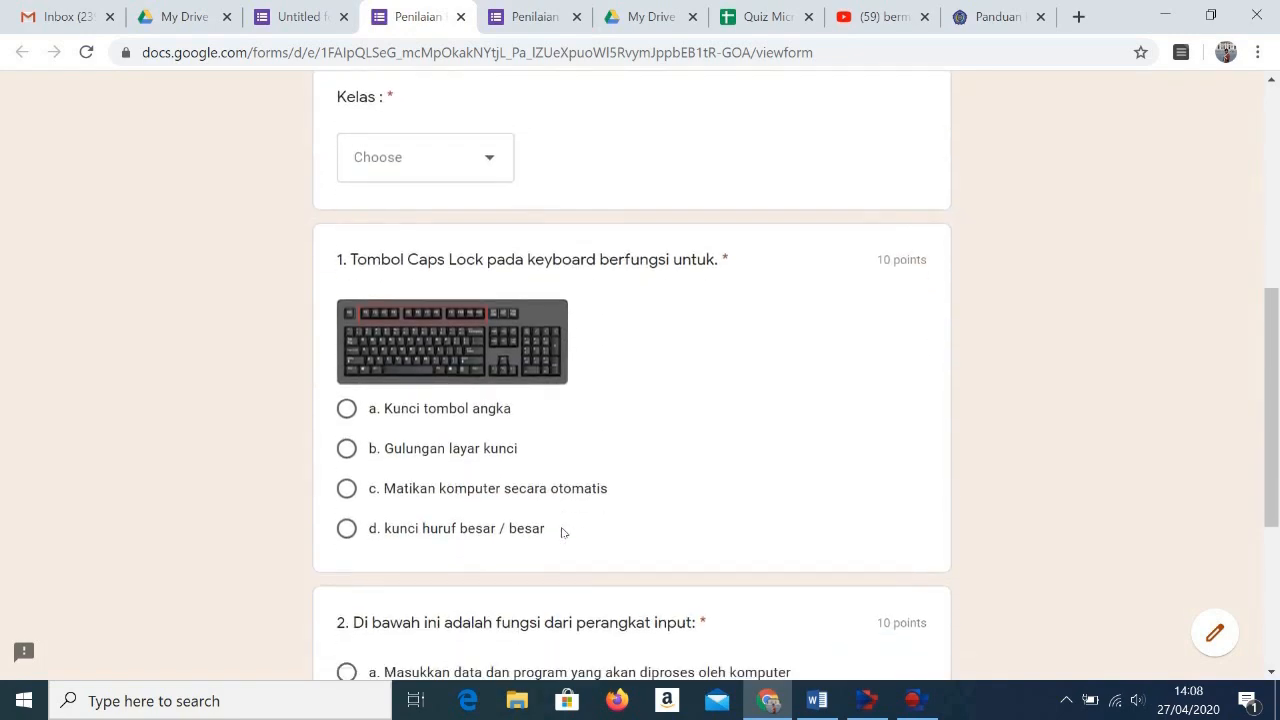
scroll(562, 533, up, 7)
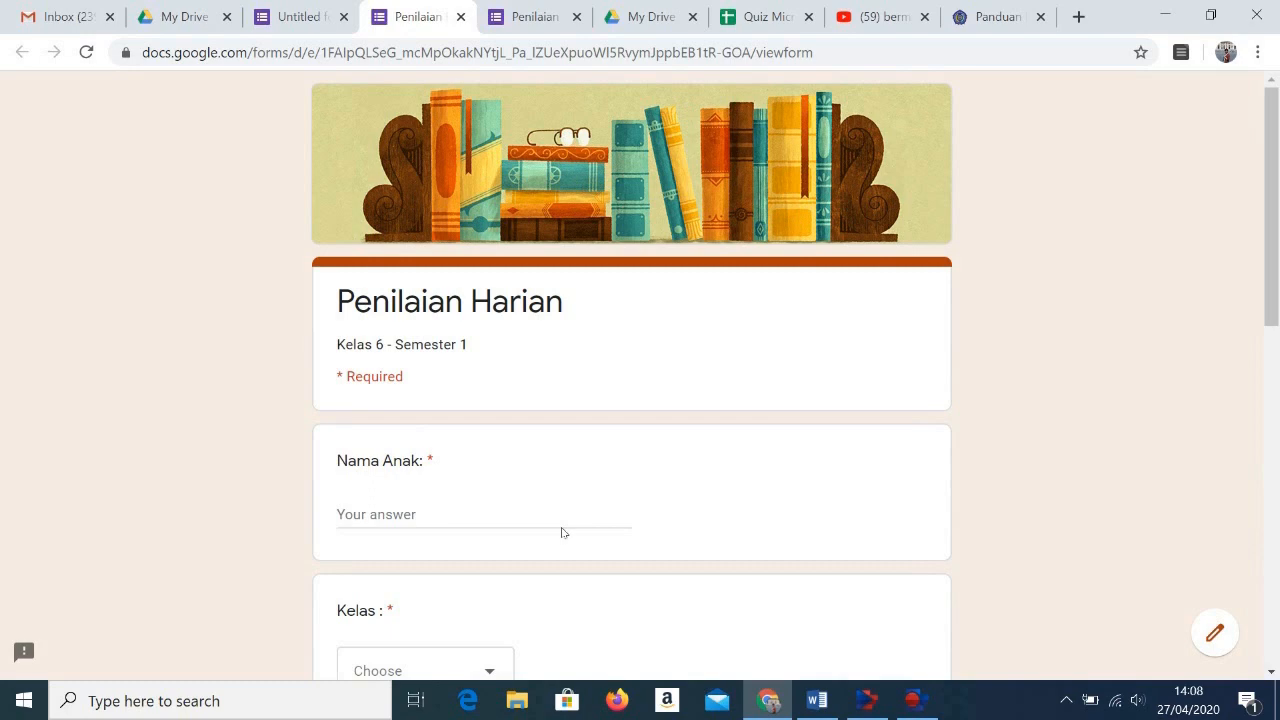
Step: Return to editing the form and name the form file "Penilaian Harian"
click(1218, 648)
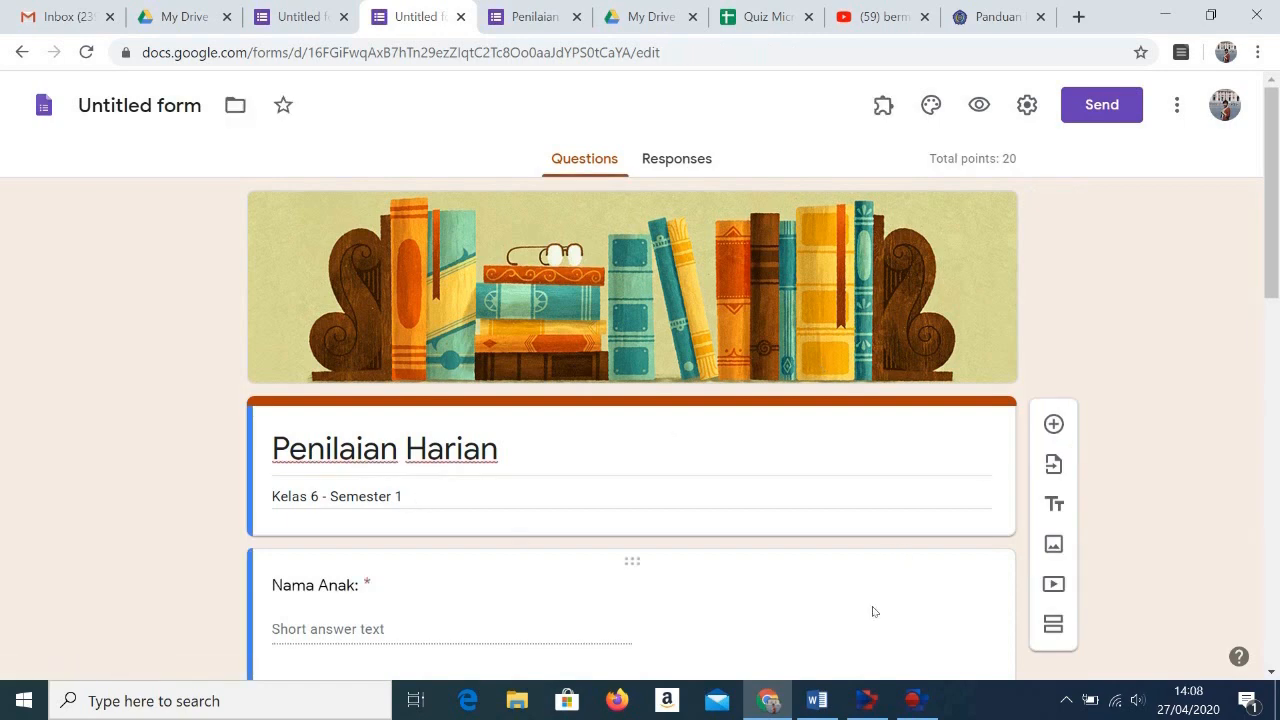
scroll(869, 617, down, 3)
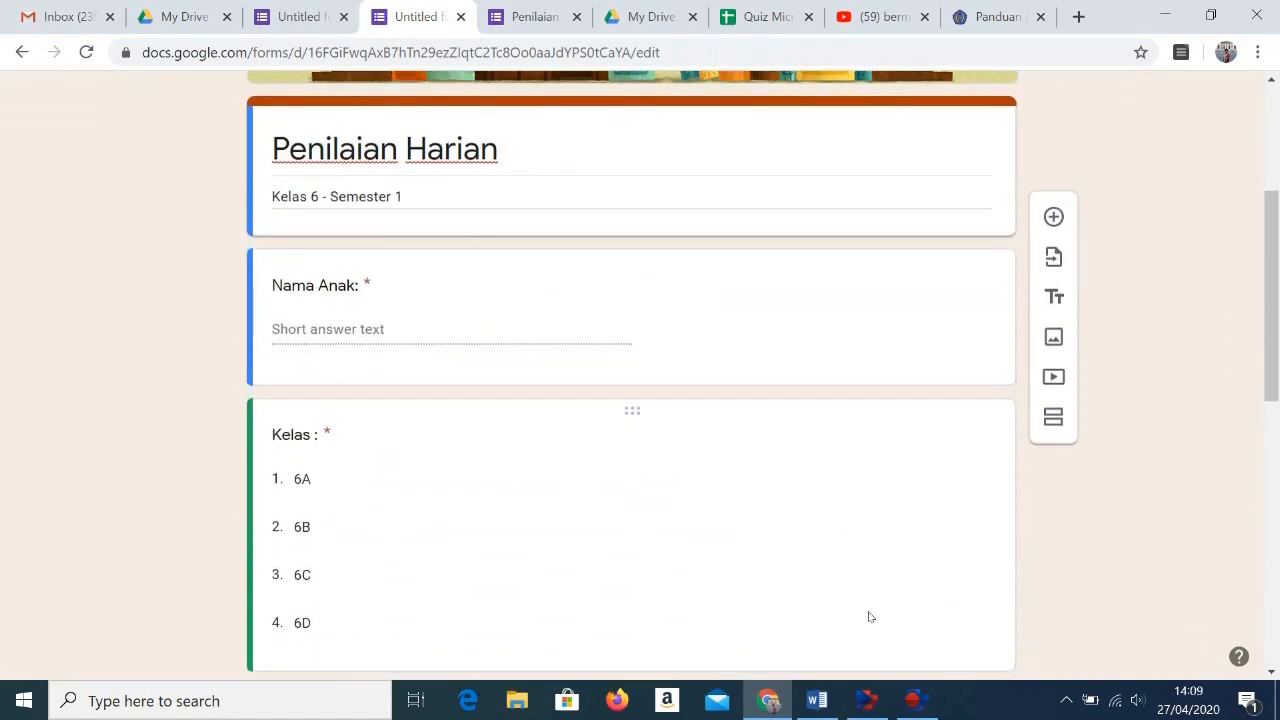
scroll(869, 617, down, 3)
scroll(869, 617, up, 3)
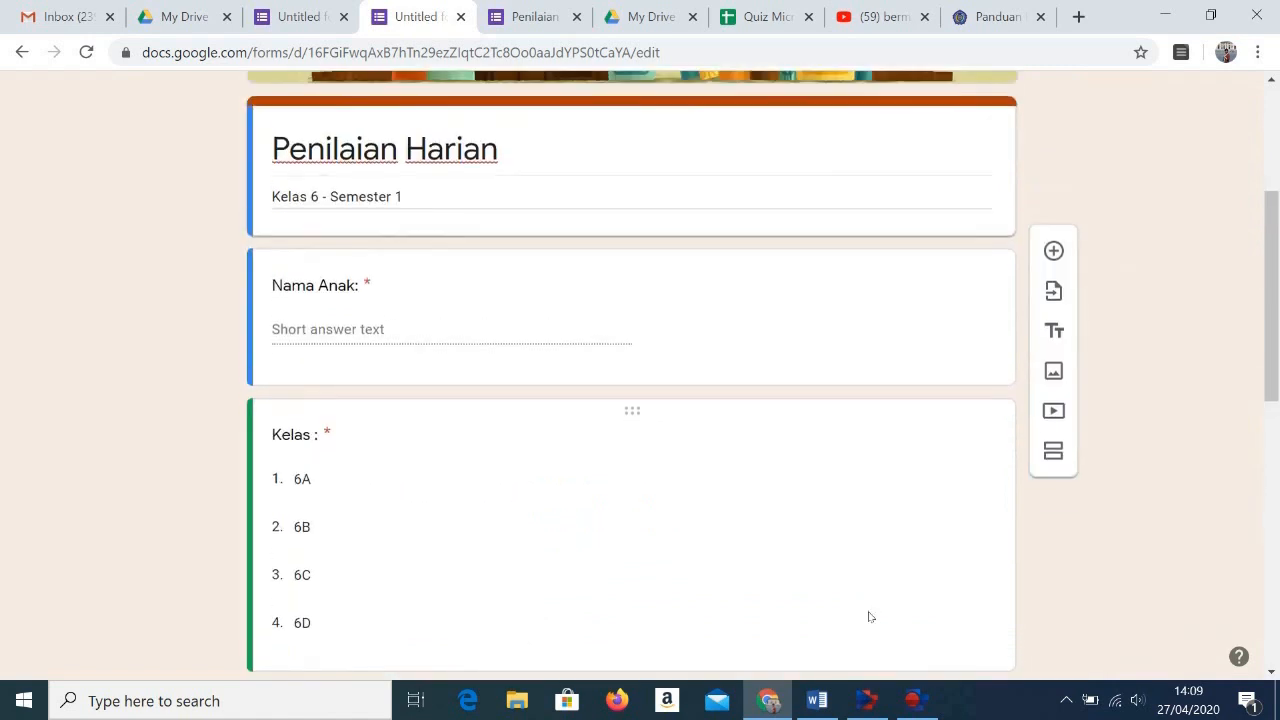
scroll(869, 617, up, 3)
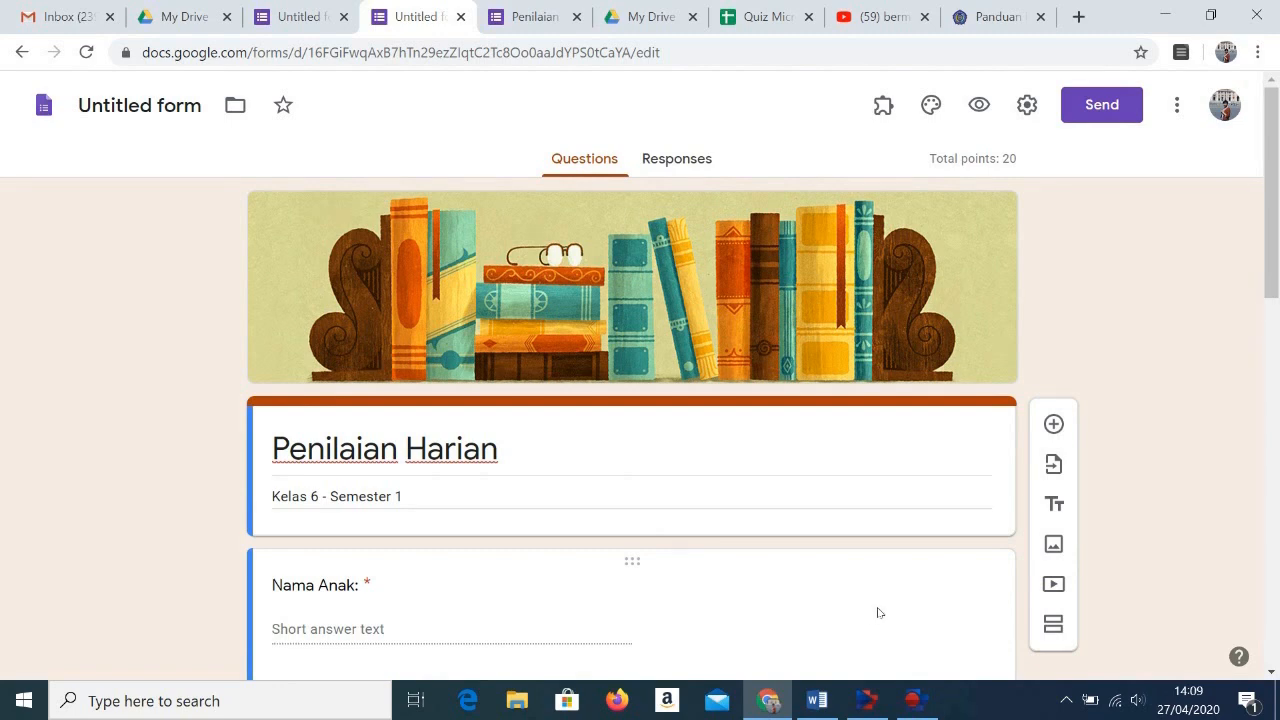
click(172, 118)
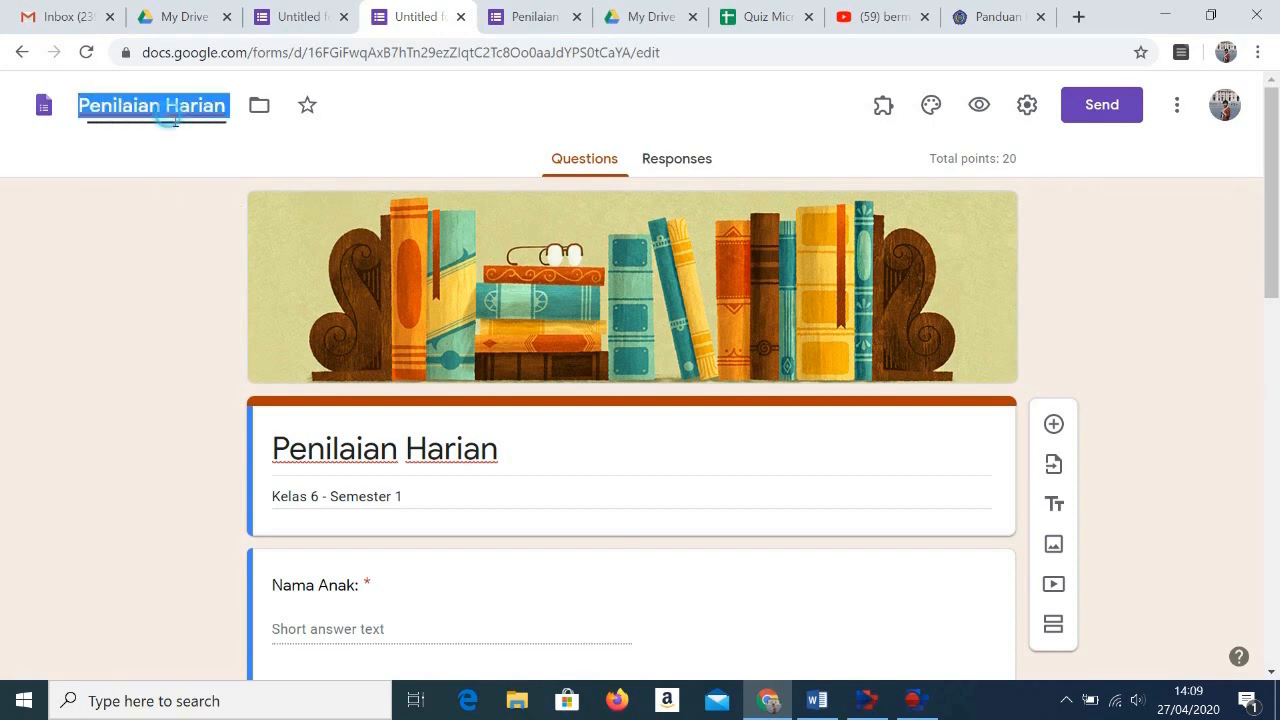
click(1066, 276)
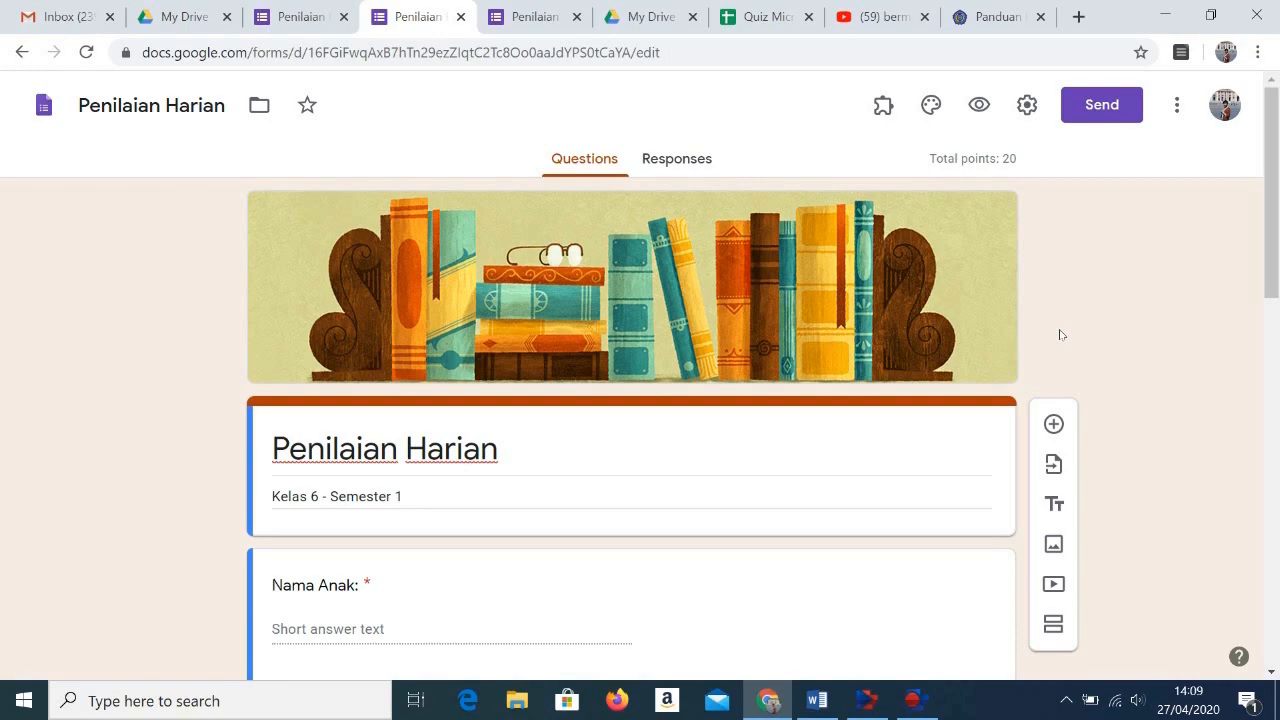
scroll(1061, 334, down, 2)
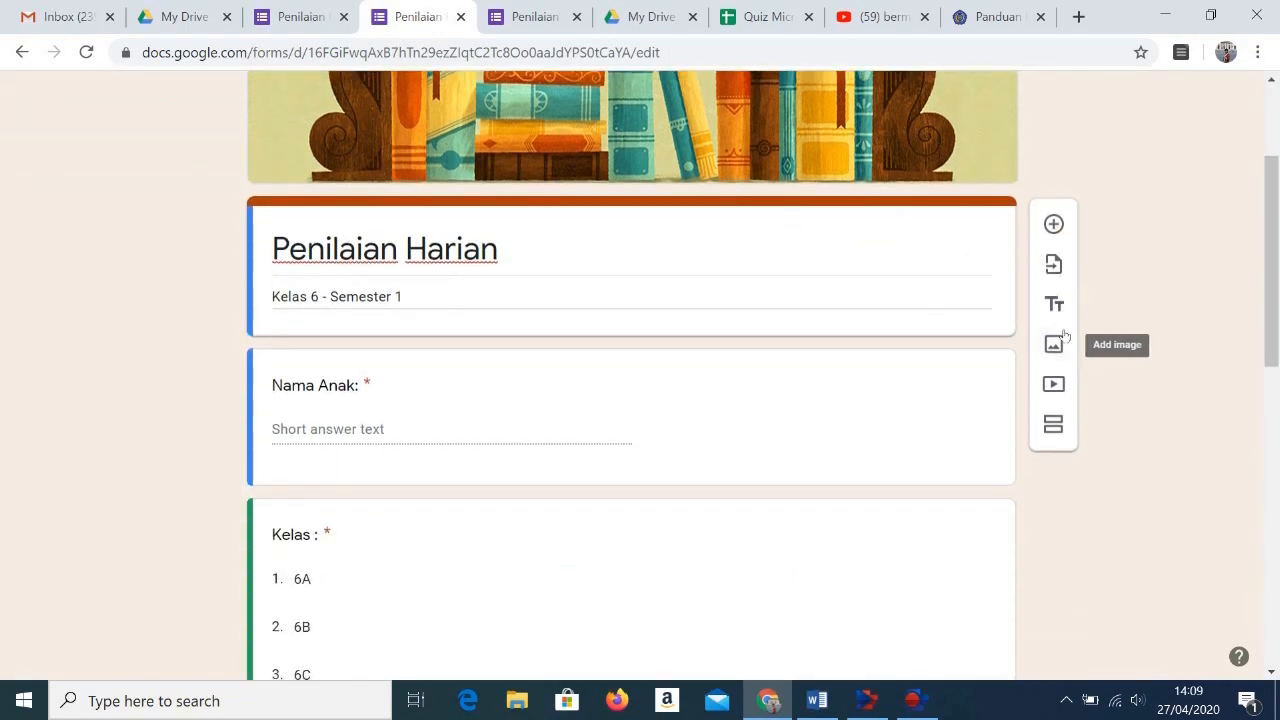
scroll(1065, 335, down, 4)
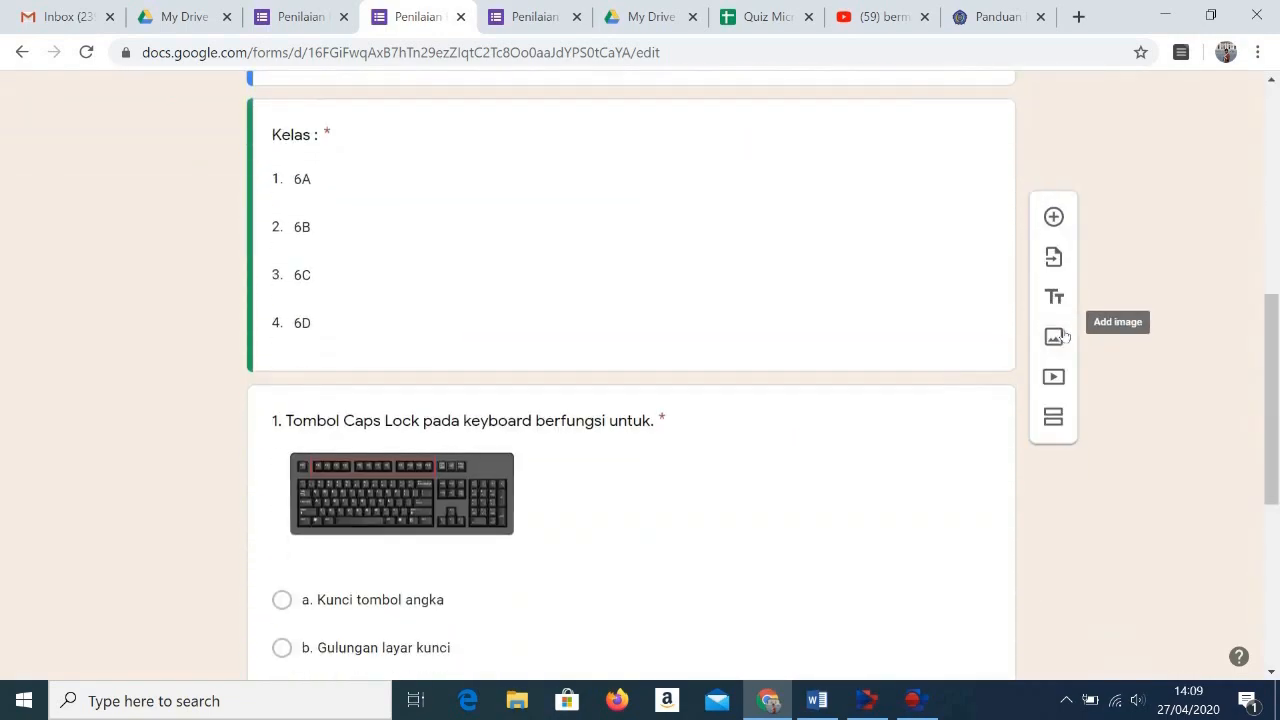
scroll(1065, 335, down, 5)
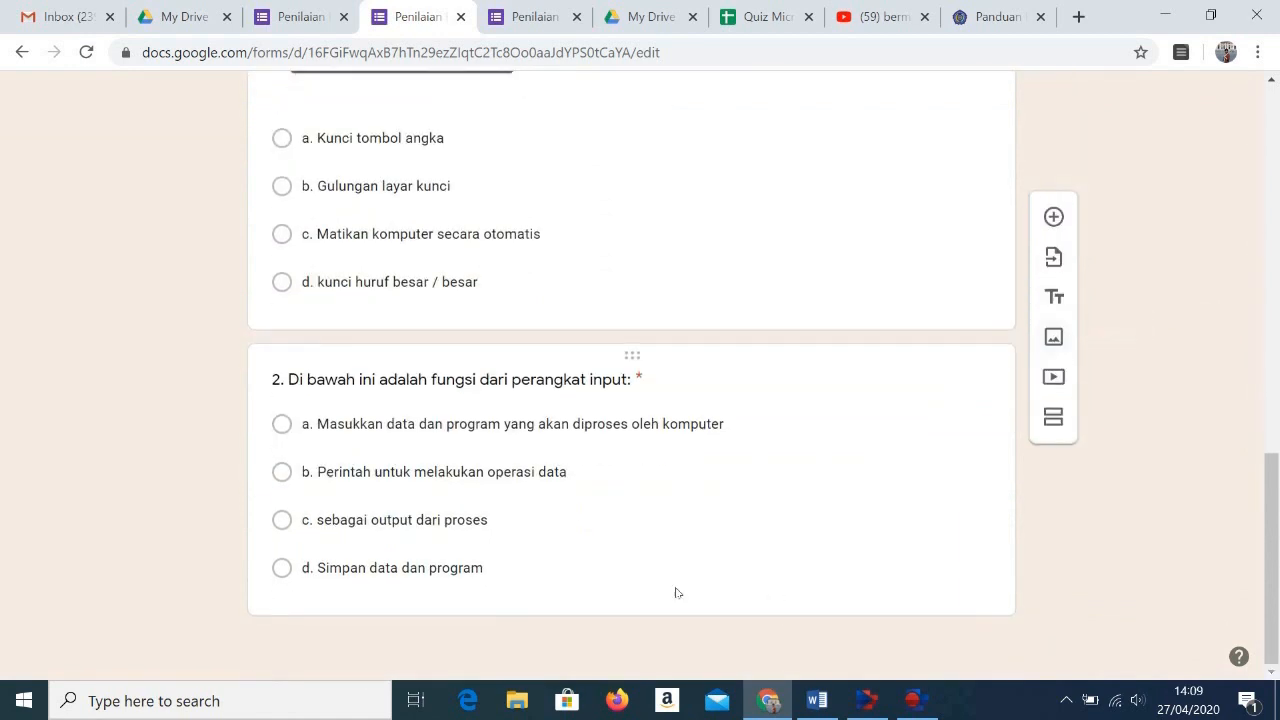
click(1058, 417)
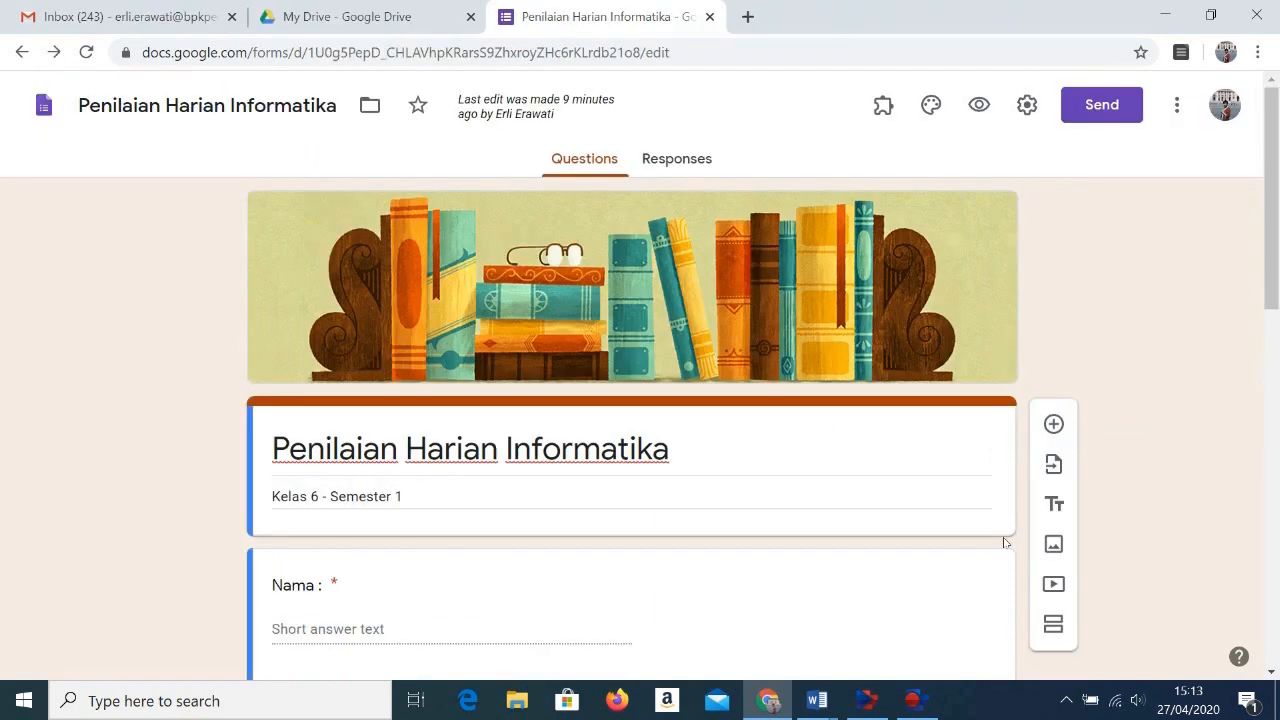
Step: Open the add-ons marketplace for the Penilaian Harian Informatika form and search it for "Form Limiter"
click(1186, 117)
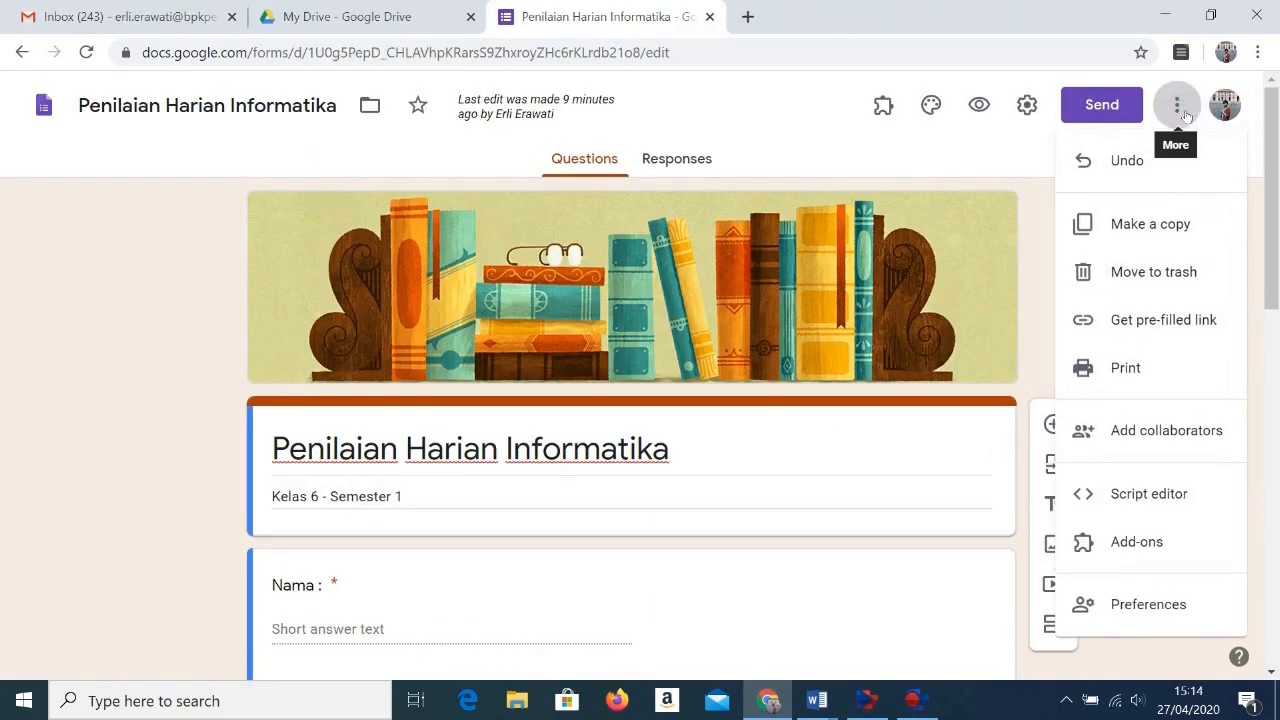
click(1177, 554)
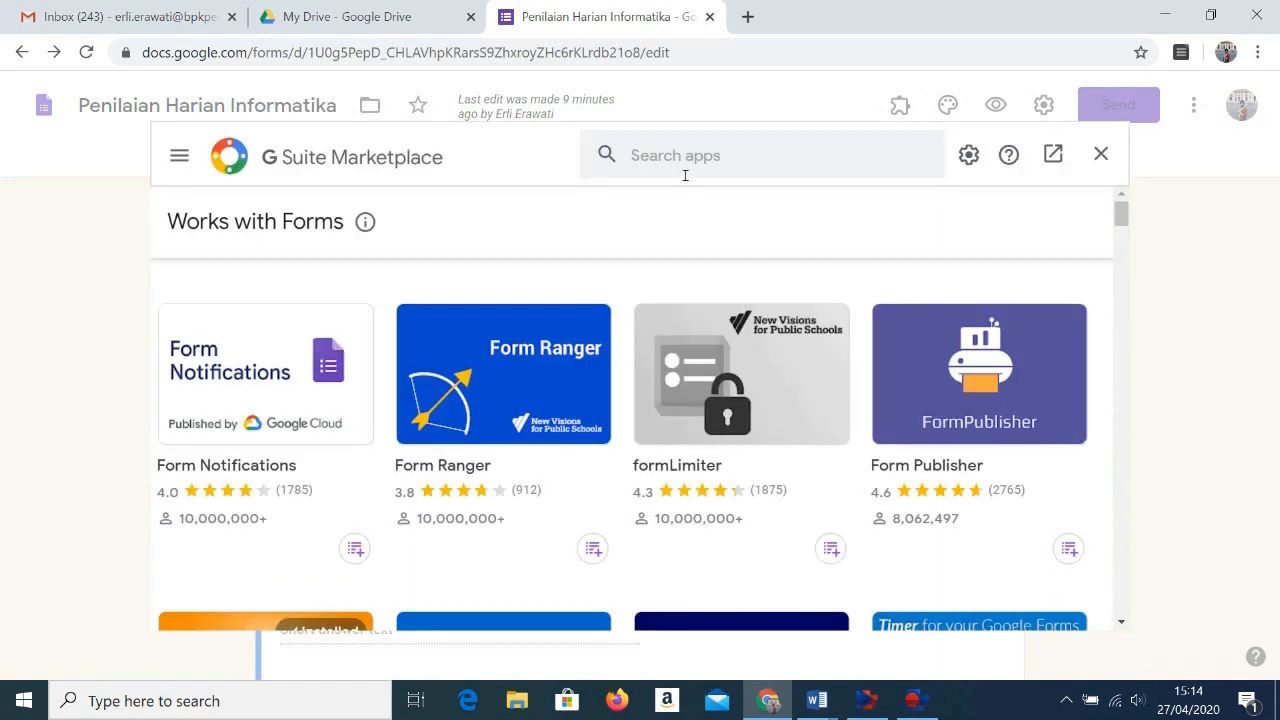
click(680, 160)
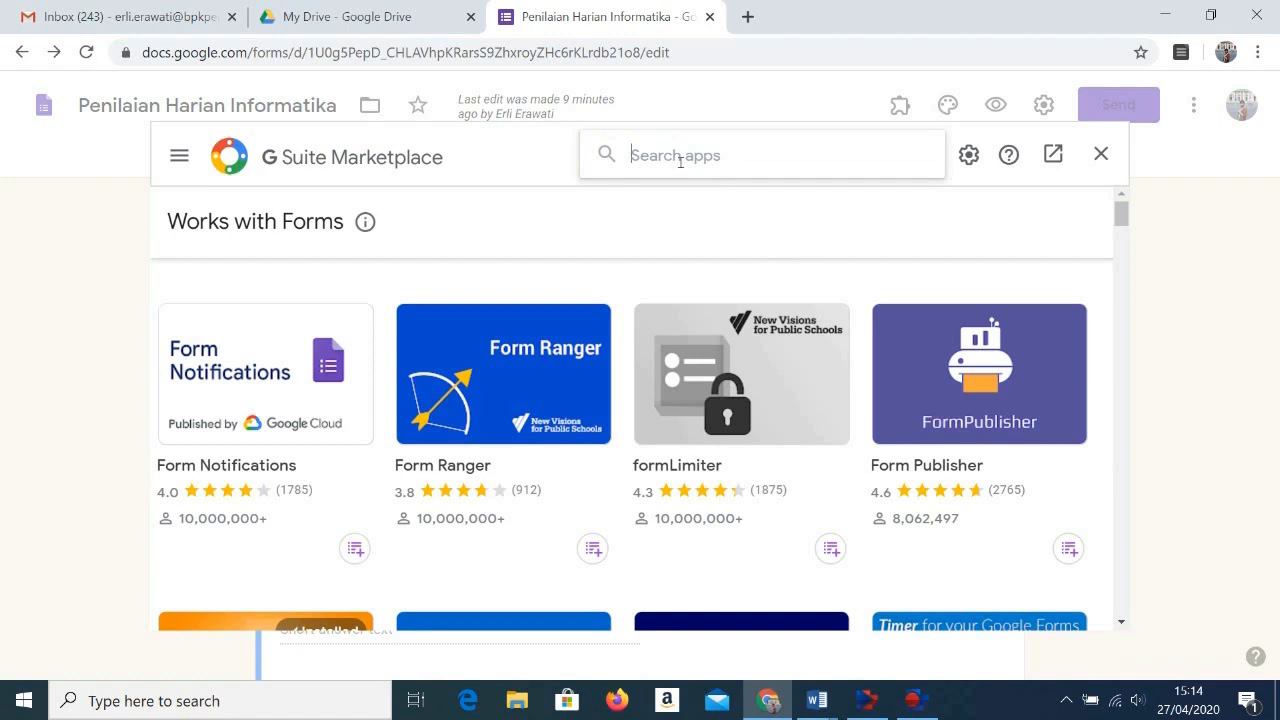
text(form)
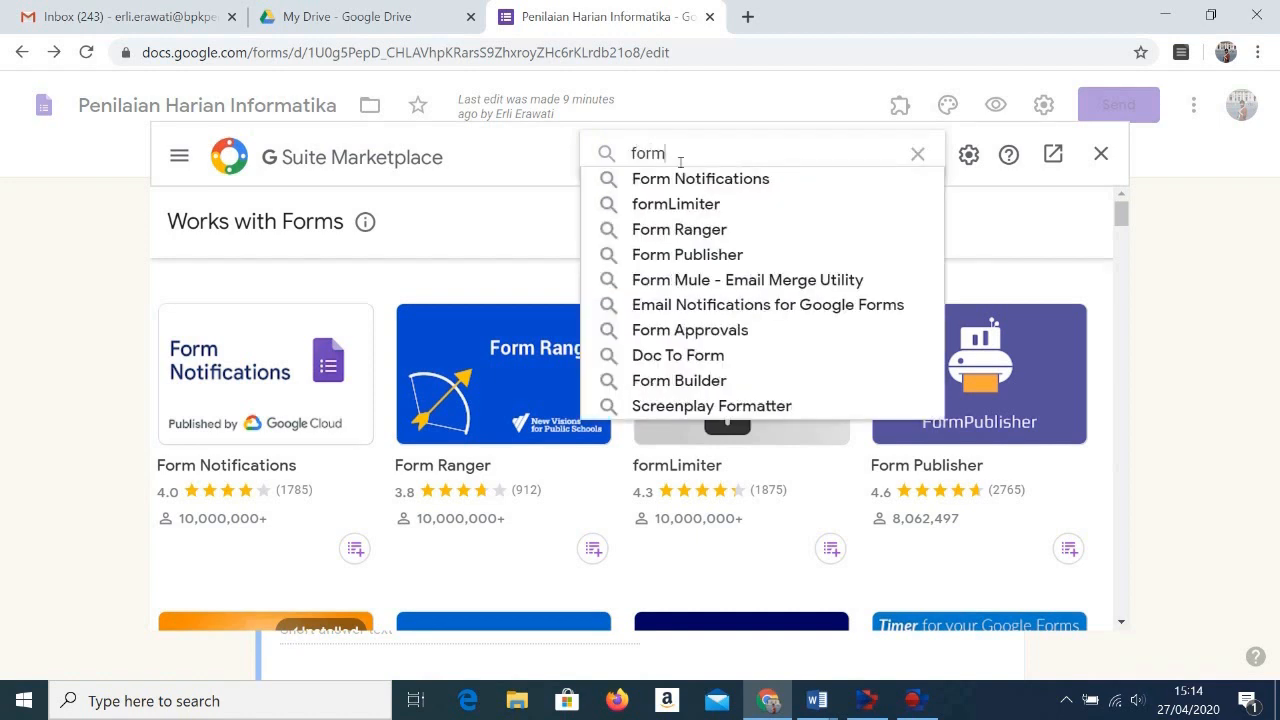
key(BackSpace)
key(BackSpace)
key(BackSpace)
key(BackSpace)
text(F)
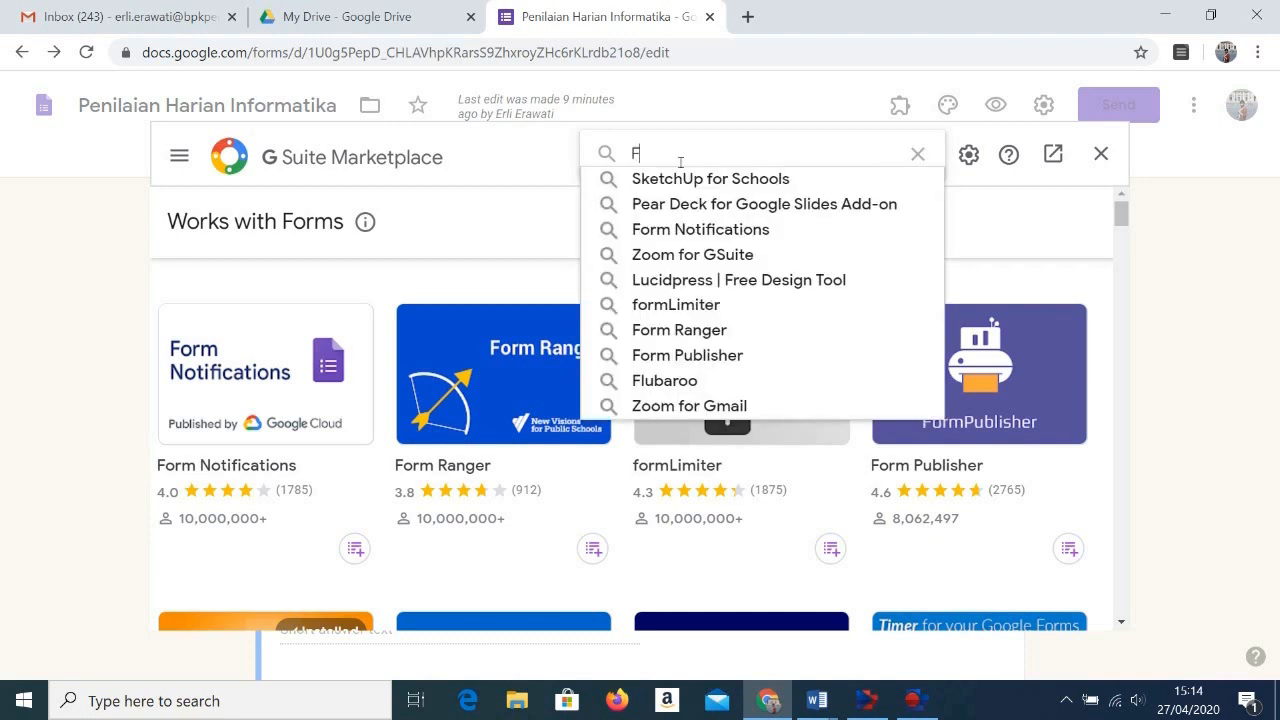
text(orm Li)
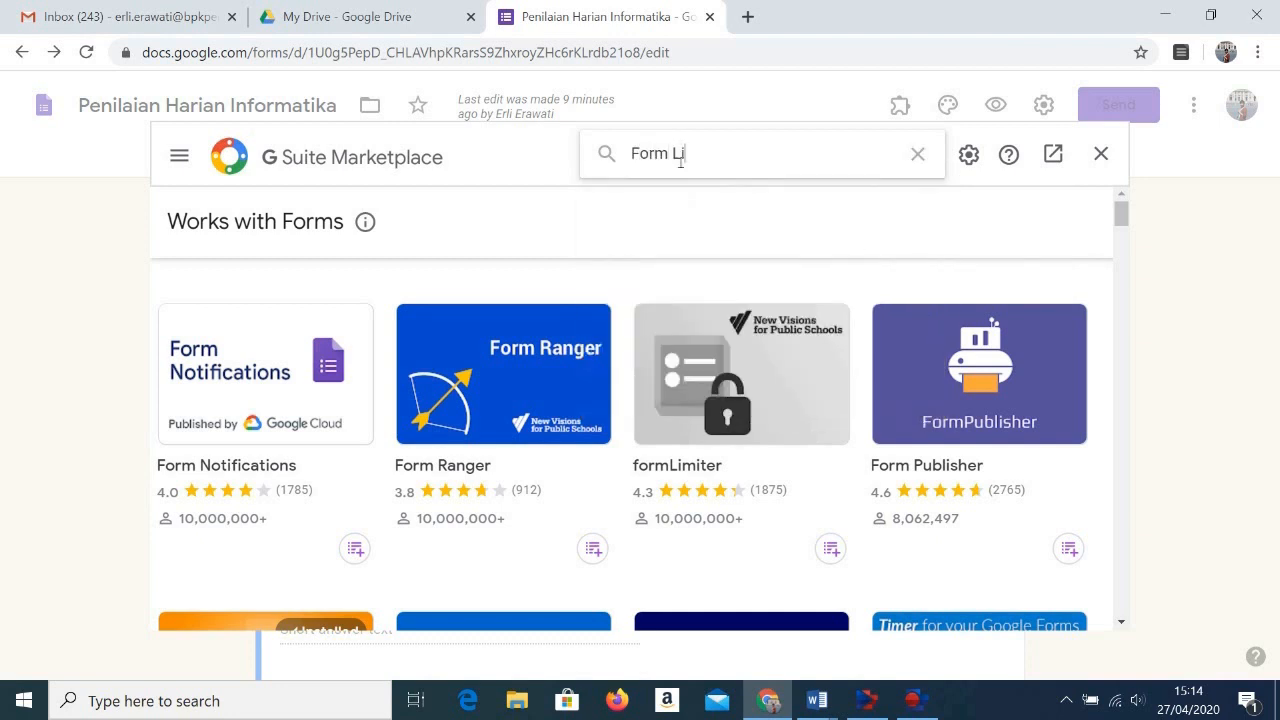
text(mitter)
key(Return)
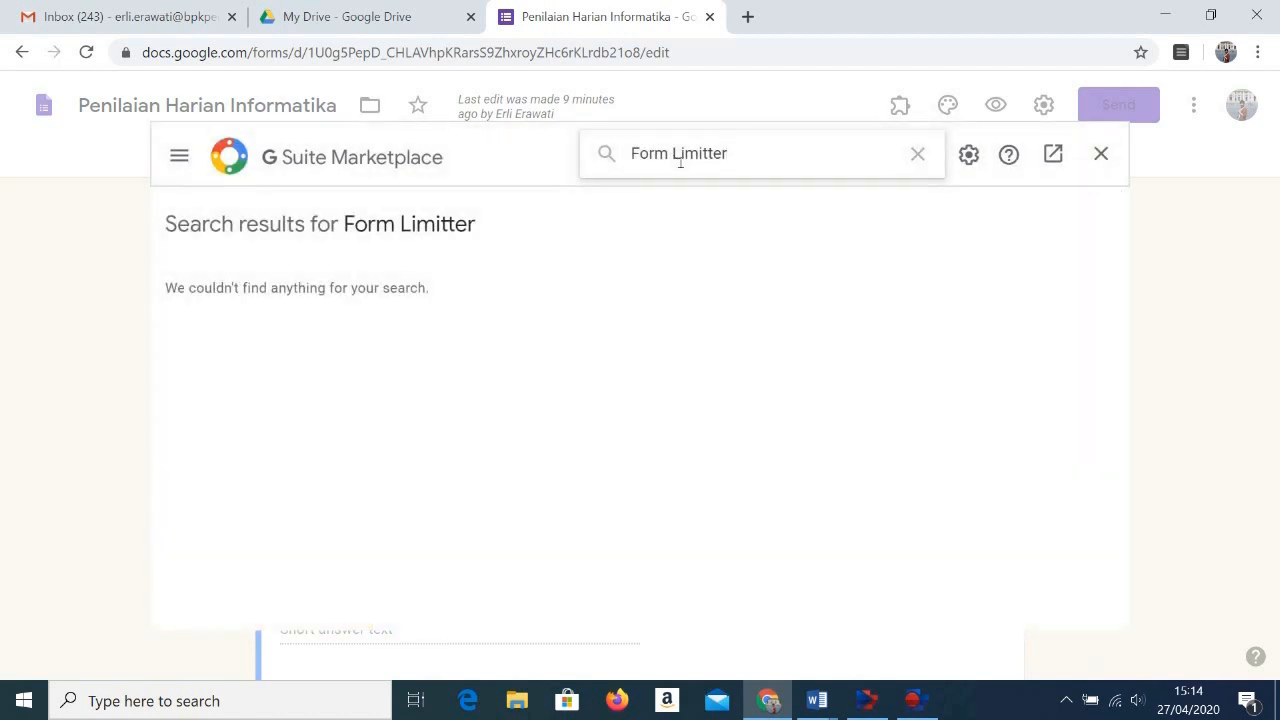
text(e)
key(Return)
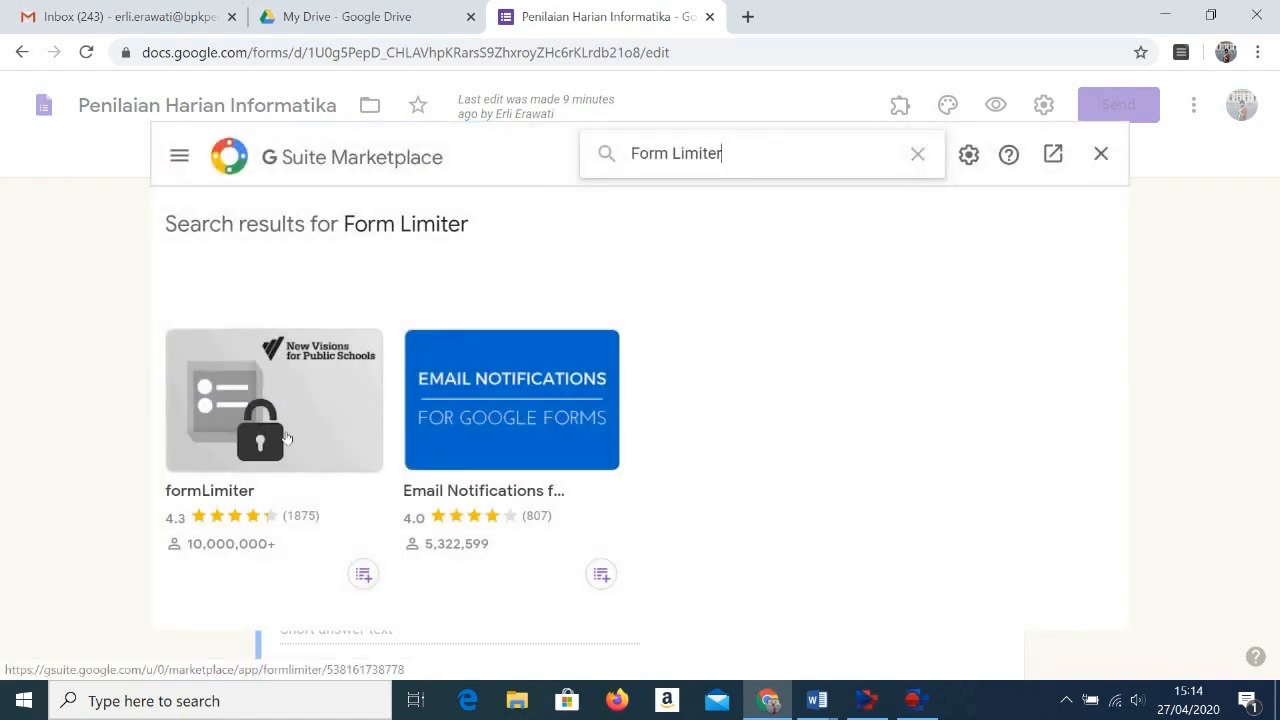
Step: Start installing the formLimiter add-on from its listing, choosing the school Google account and allowing the requested access
click(284, 437)
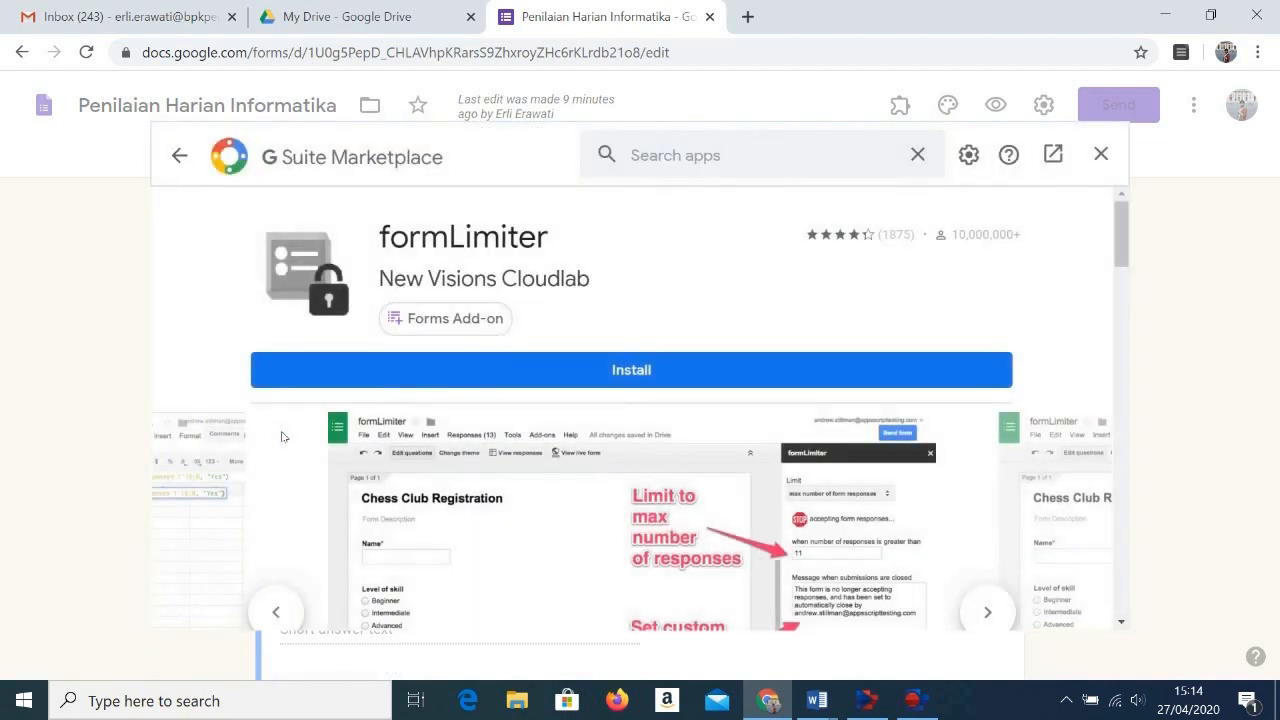
click(693, 377)
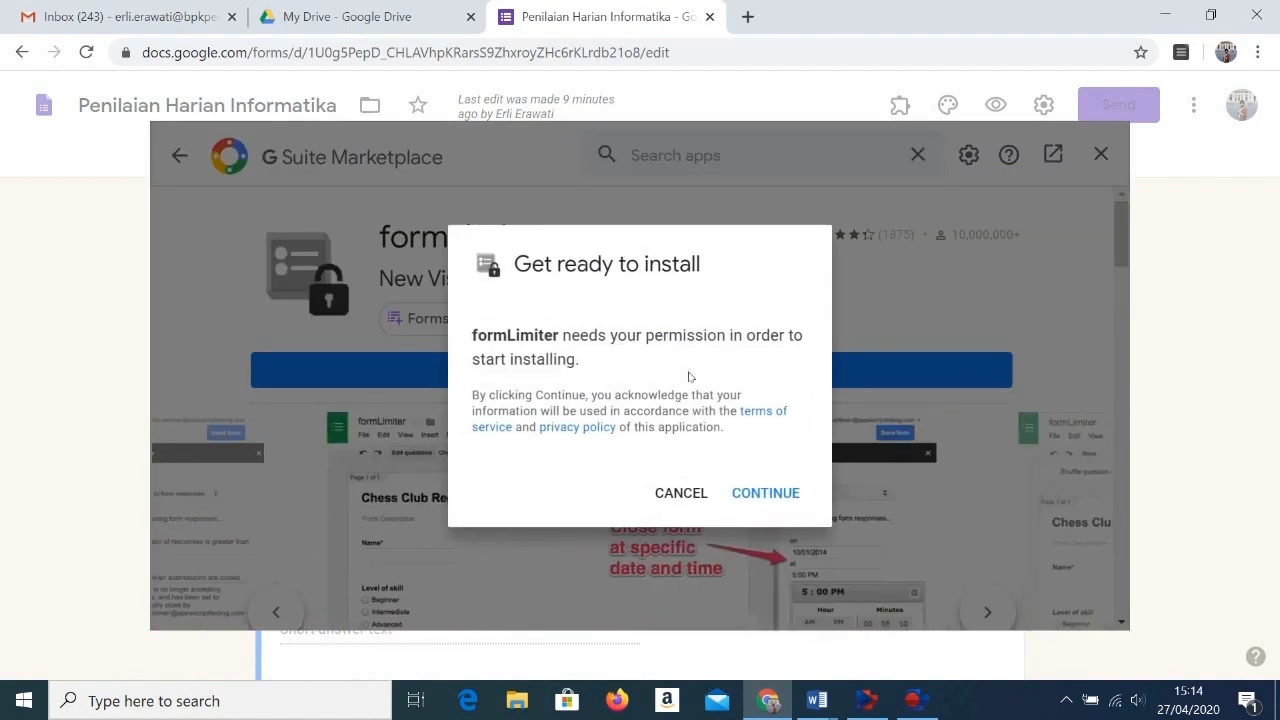
click(765, 493)
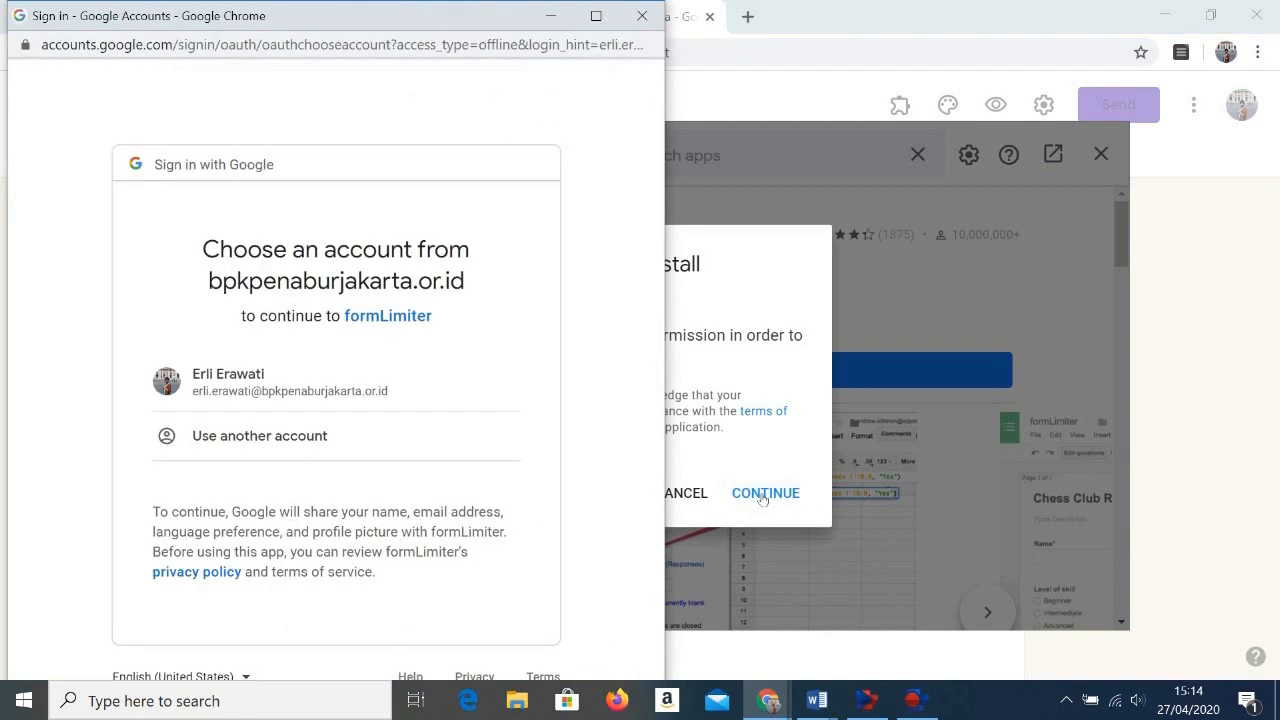
click(300, 390)
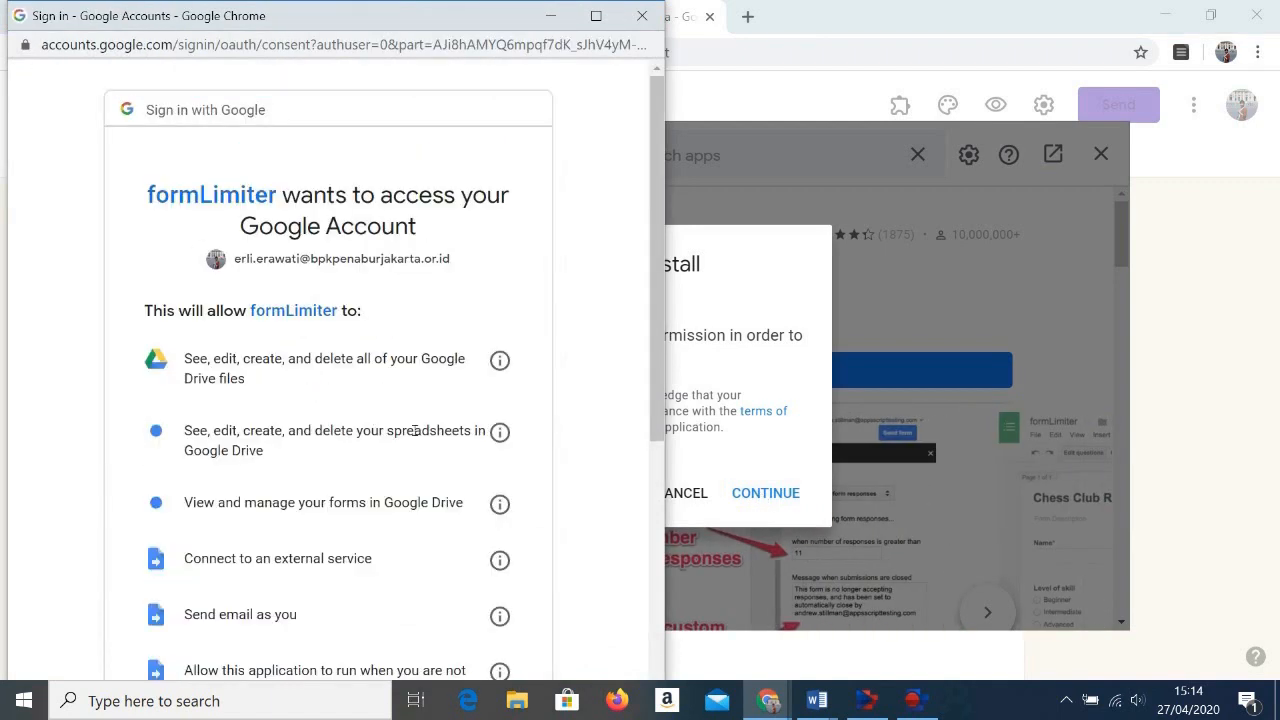
scroll(414, 430, down, 5)
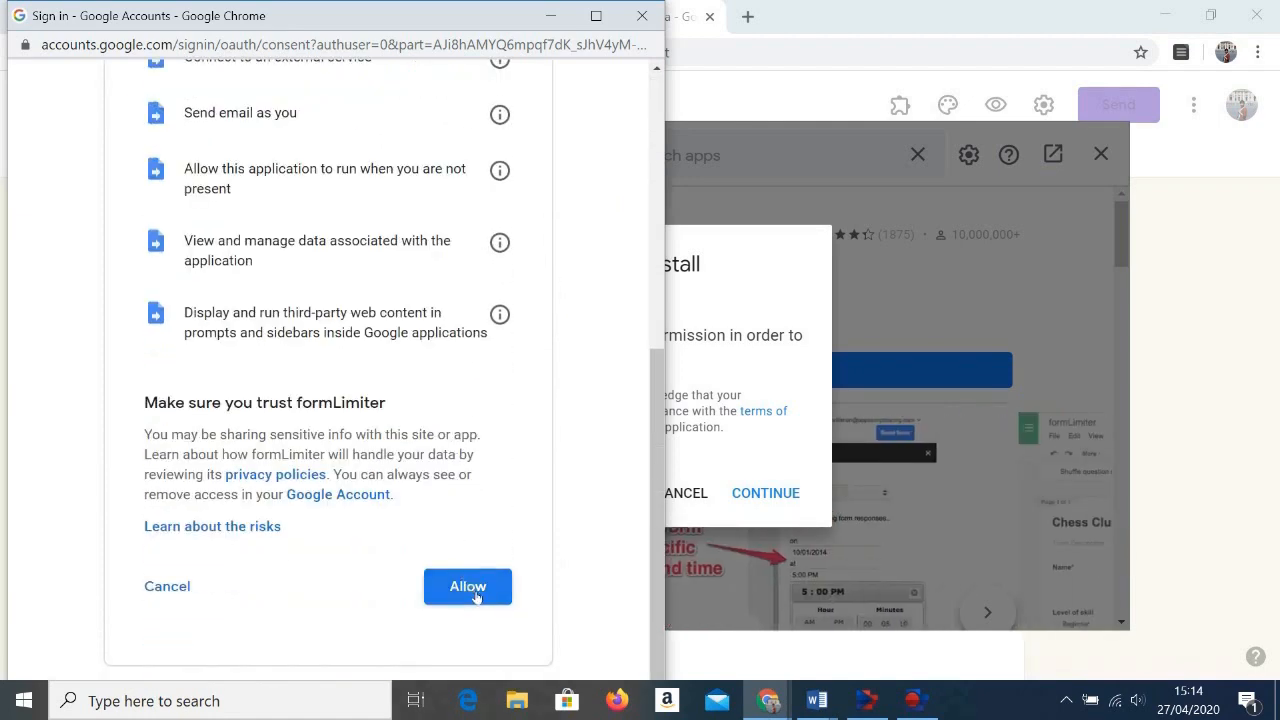
click(476, 596)
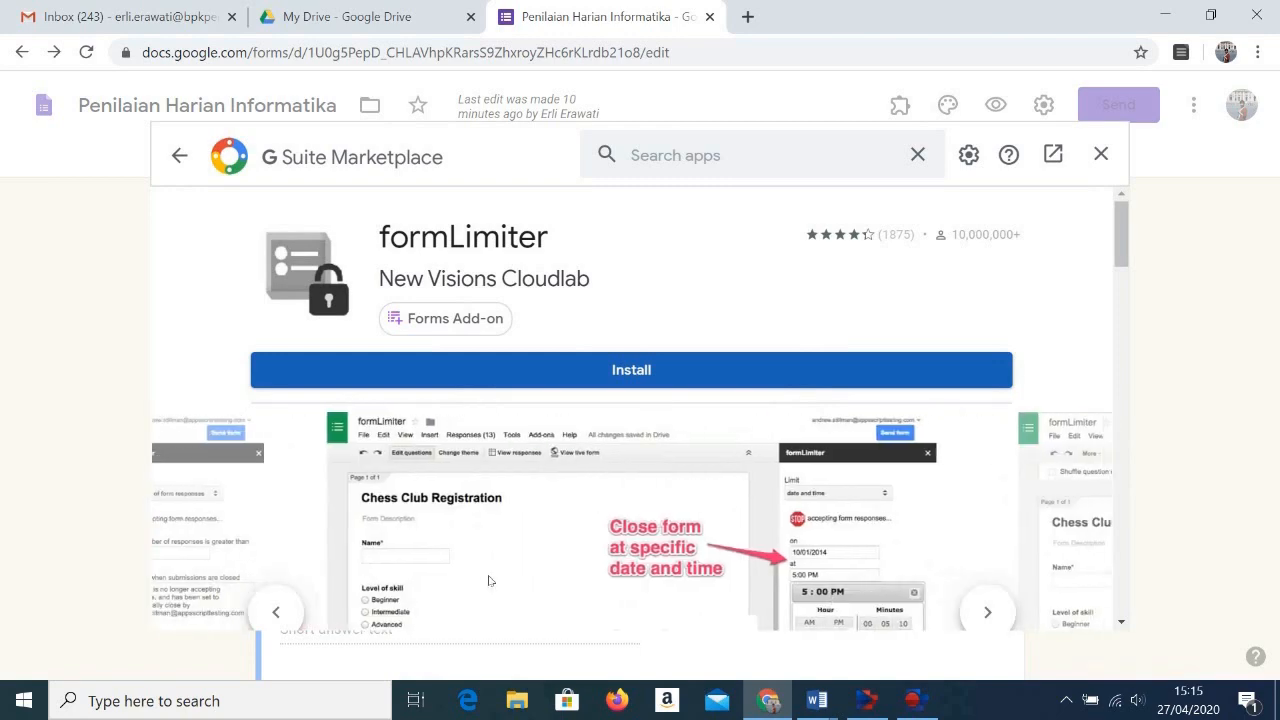
Step: Run the formLimiter installation again to completion, then close the marketplace and the formLimiter window
click(656, 376)
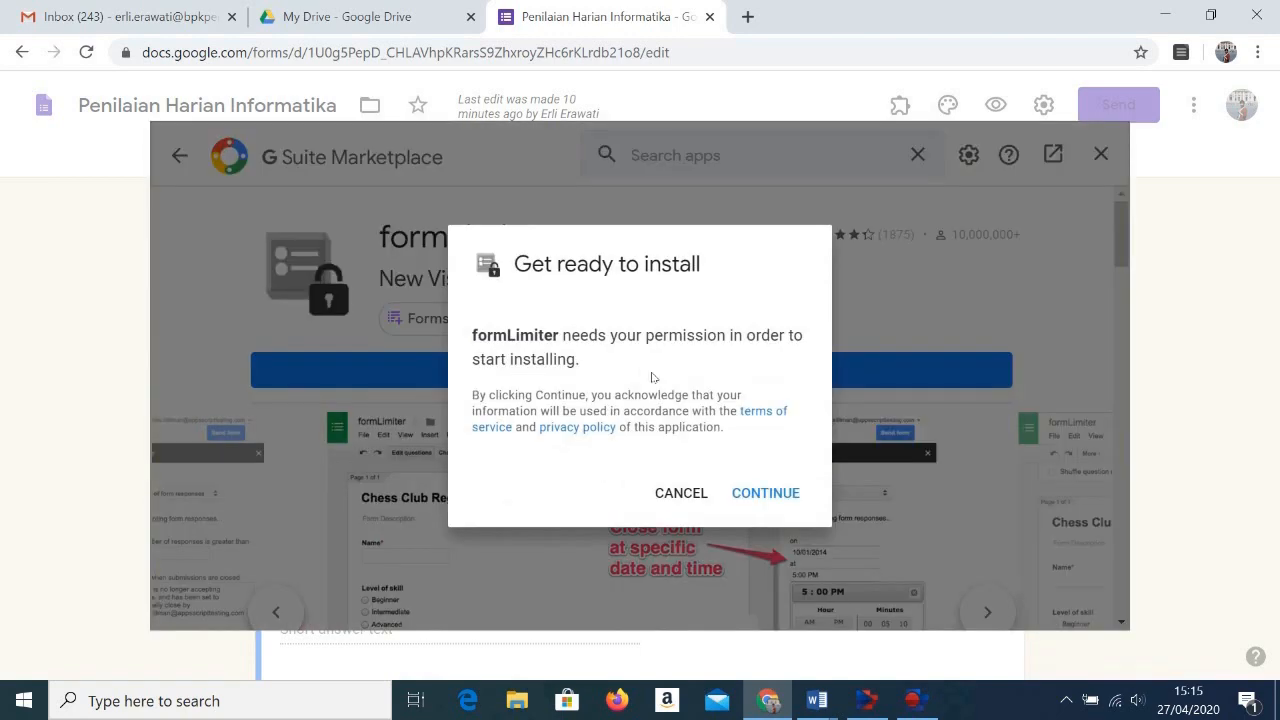
click(752, 496)
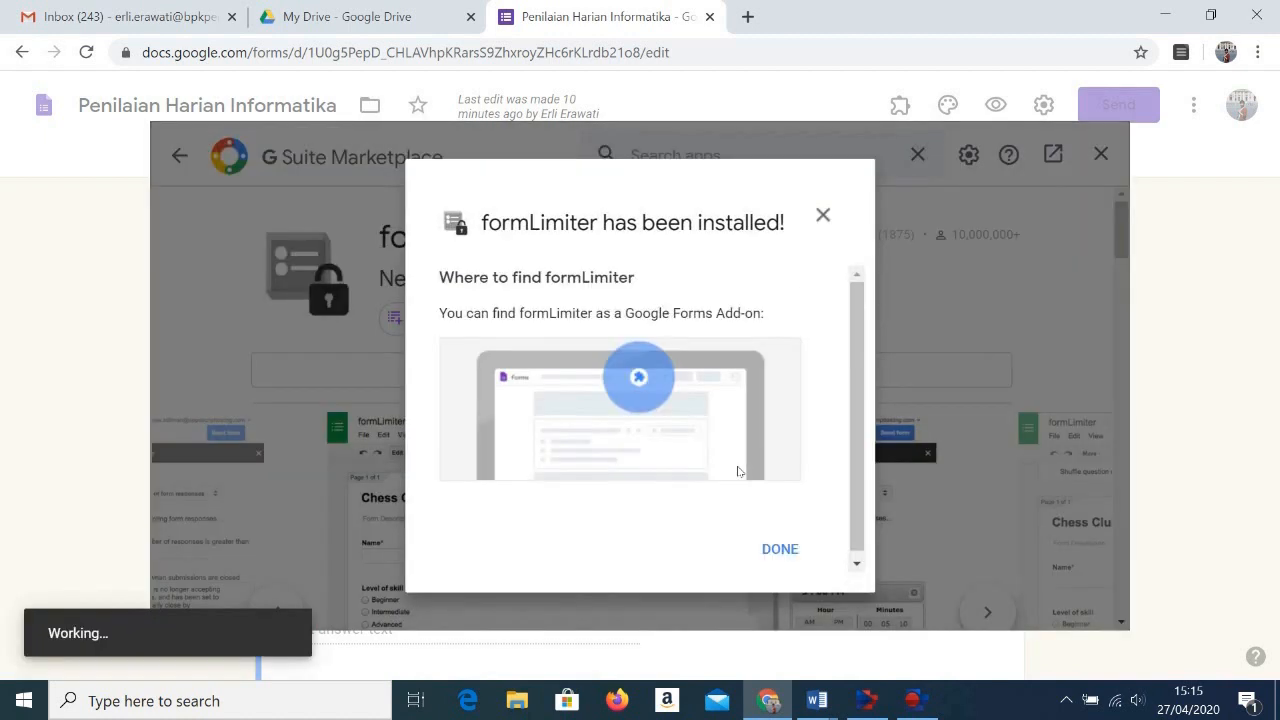
click(780, 549)
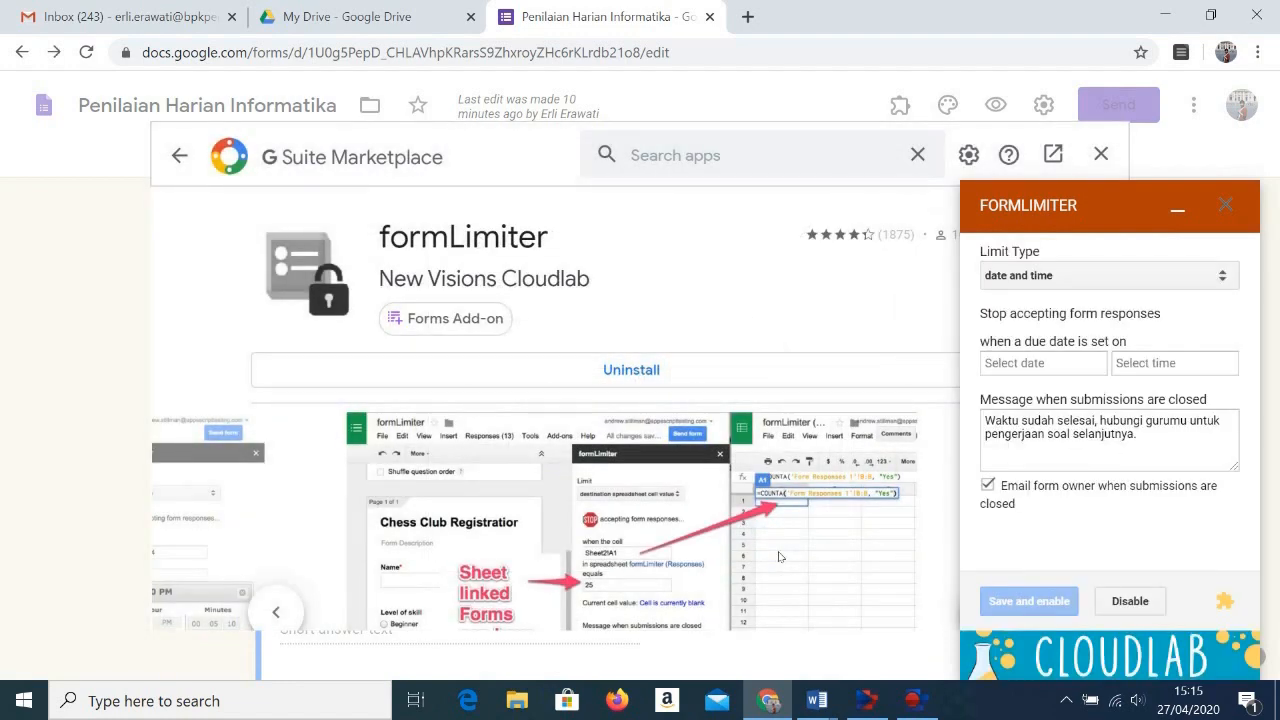
click(1101, 154)
click(1210, 211)
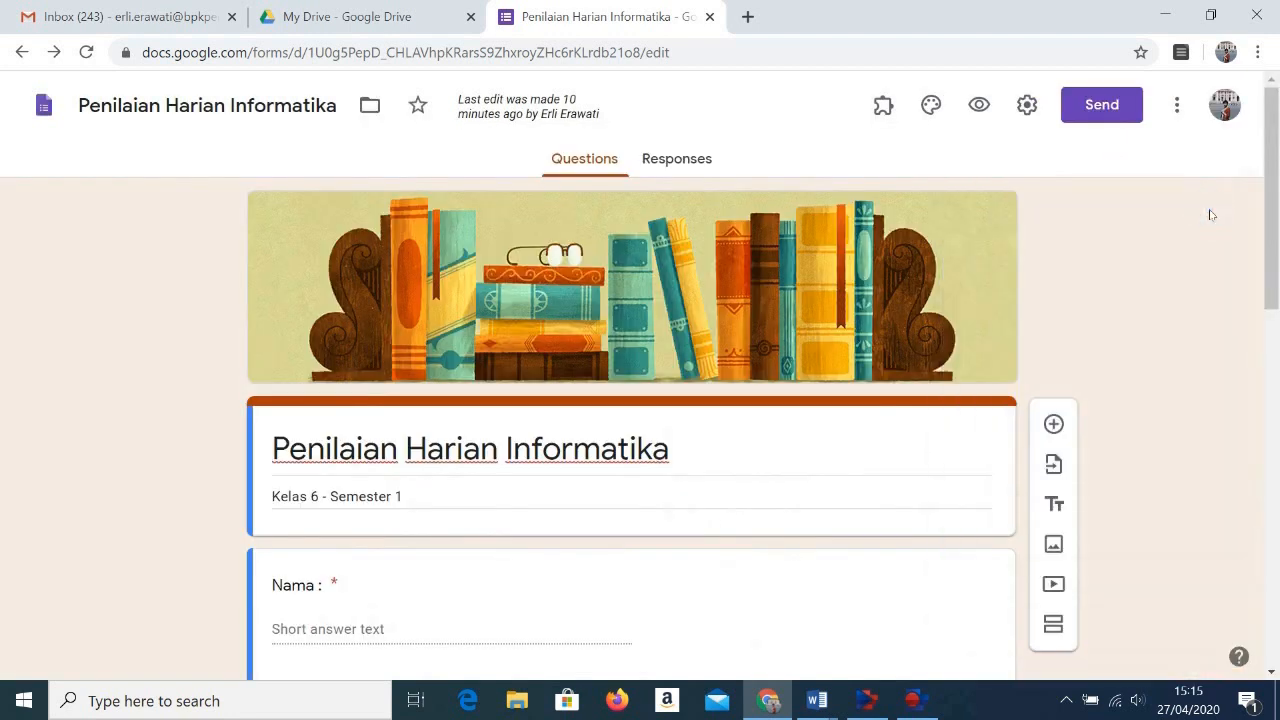
Step: Open the formLimiter settings for the form and choose "date and time" as the limit type
click(897, 118)
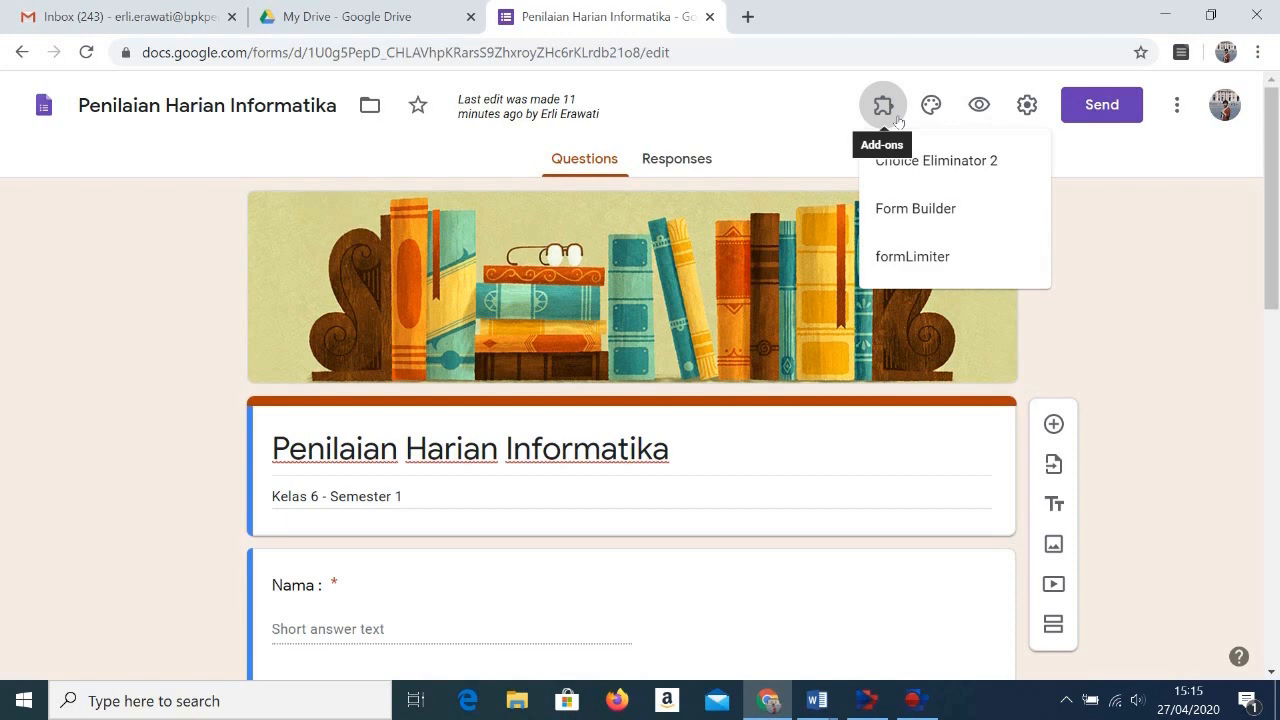
click(912, 259)
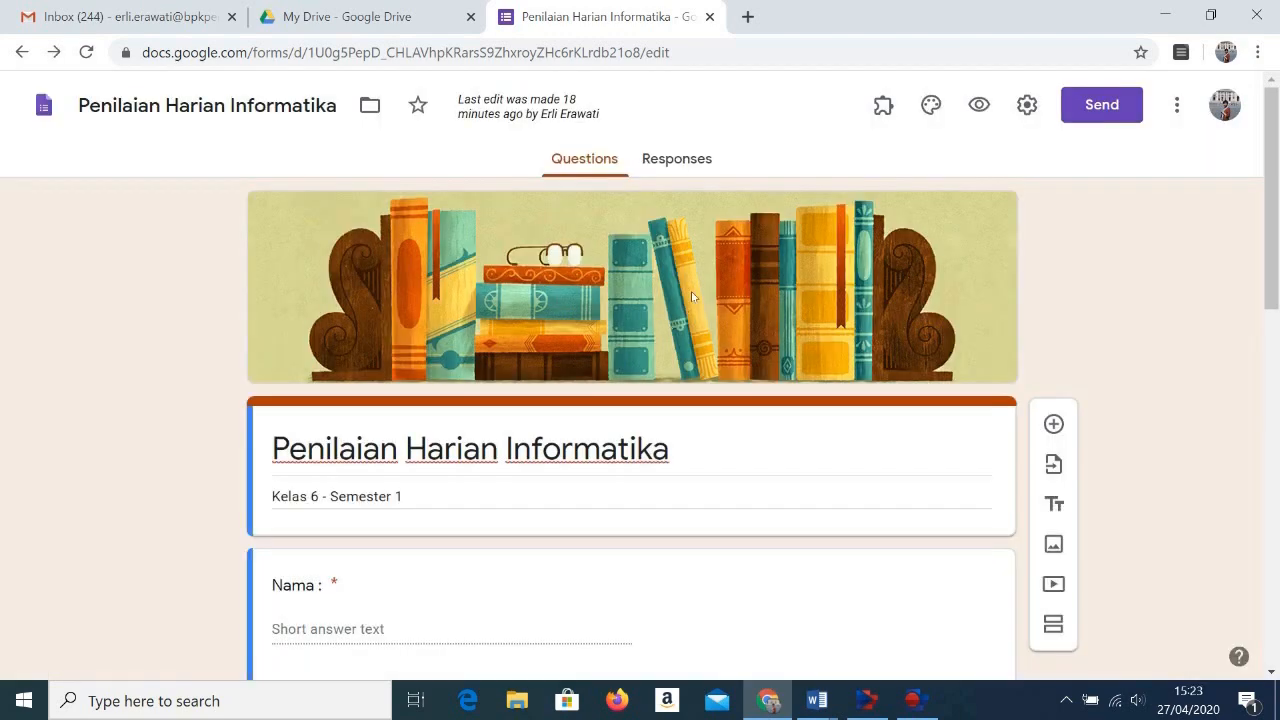
click(892, 118)
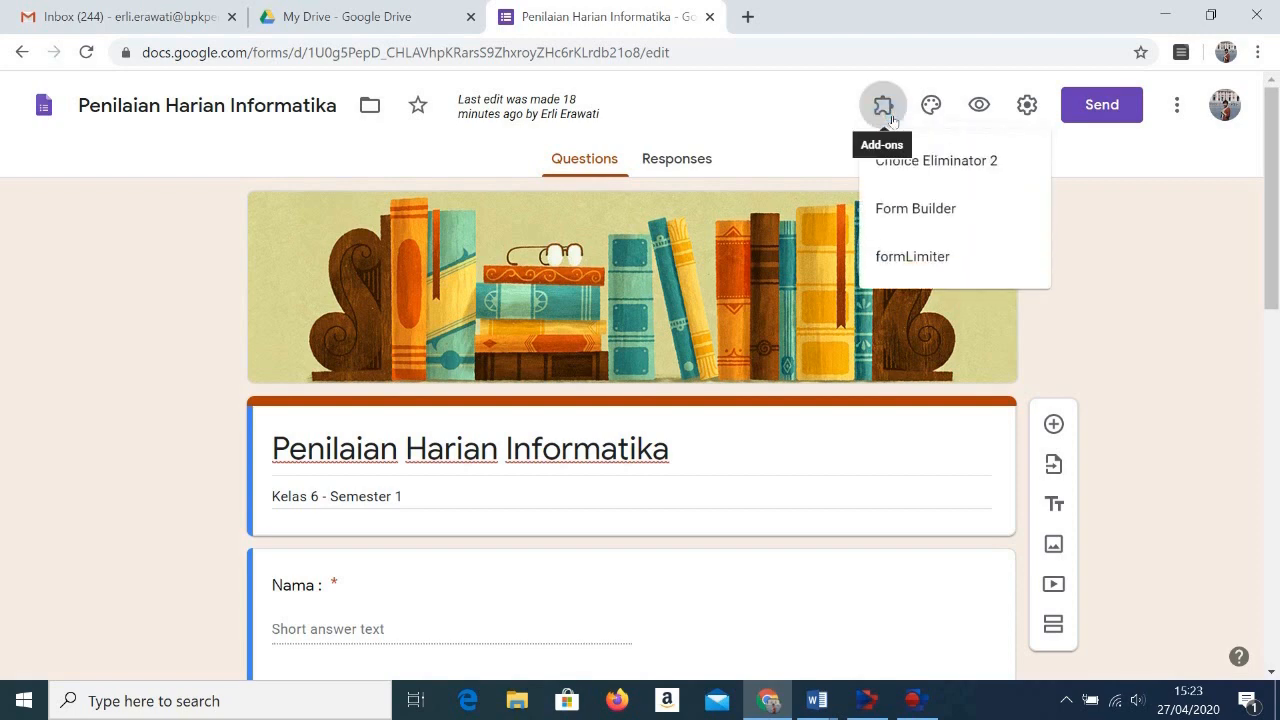
click(906, 256)
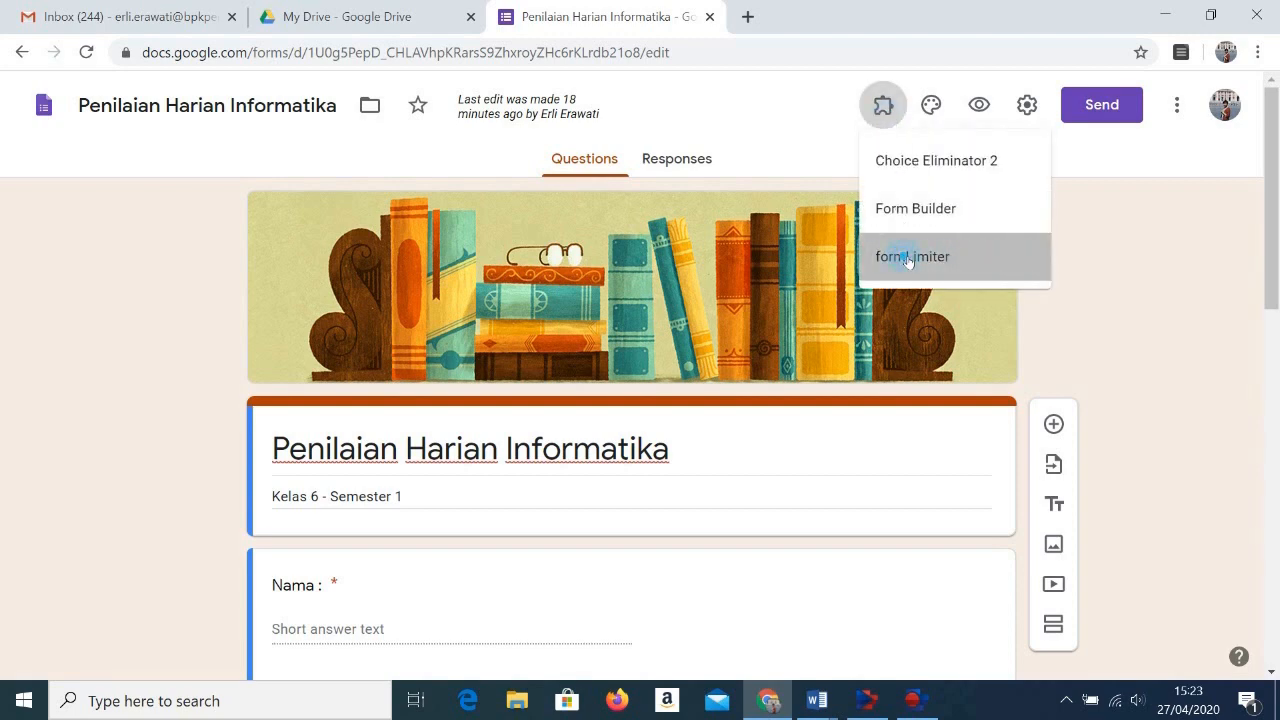
click(600, 194)
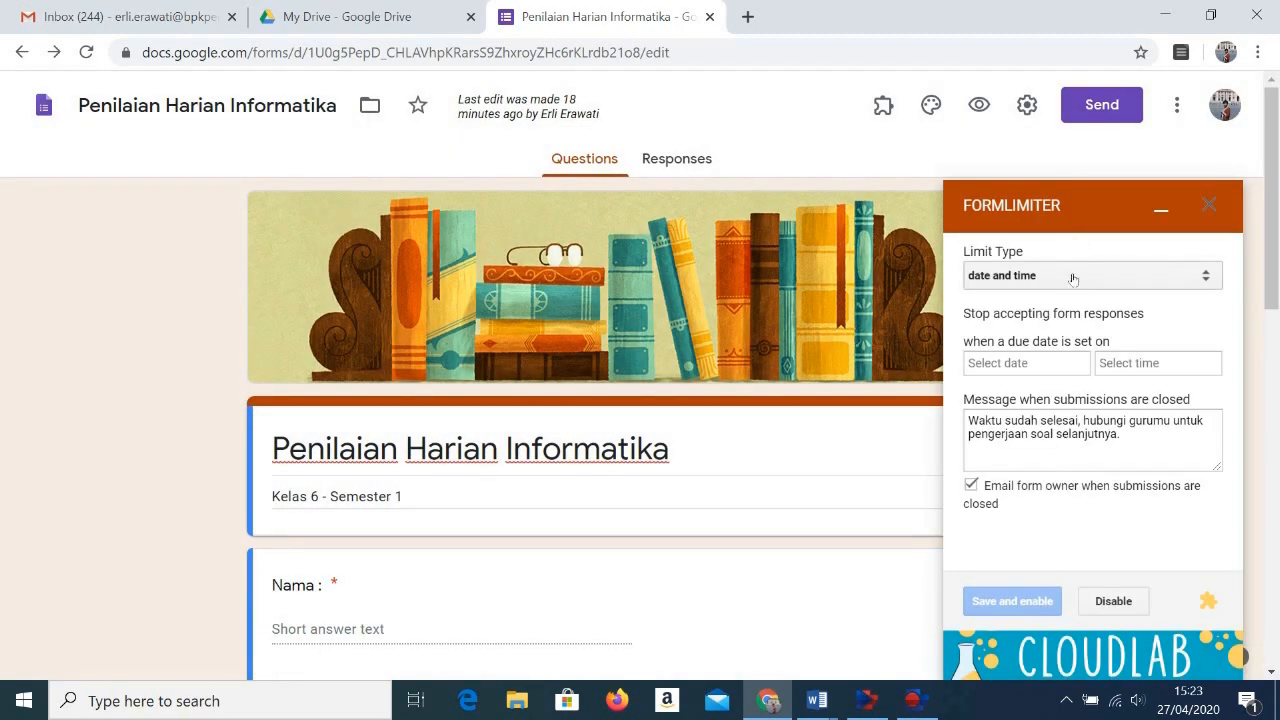
click(1070, 276)
click(1015, 312)
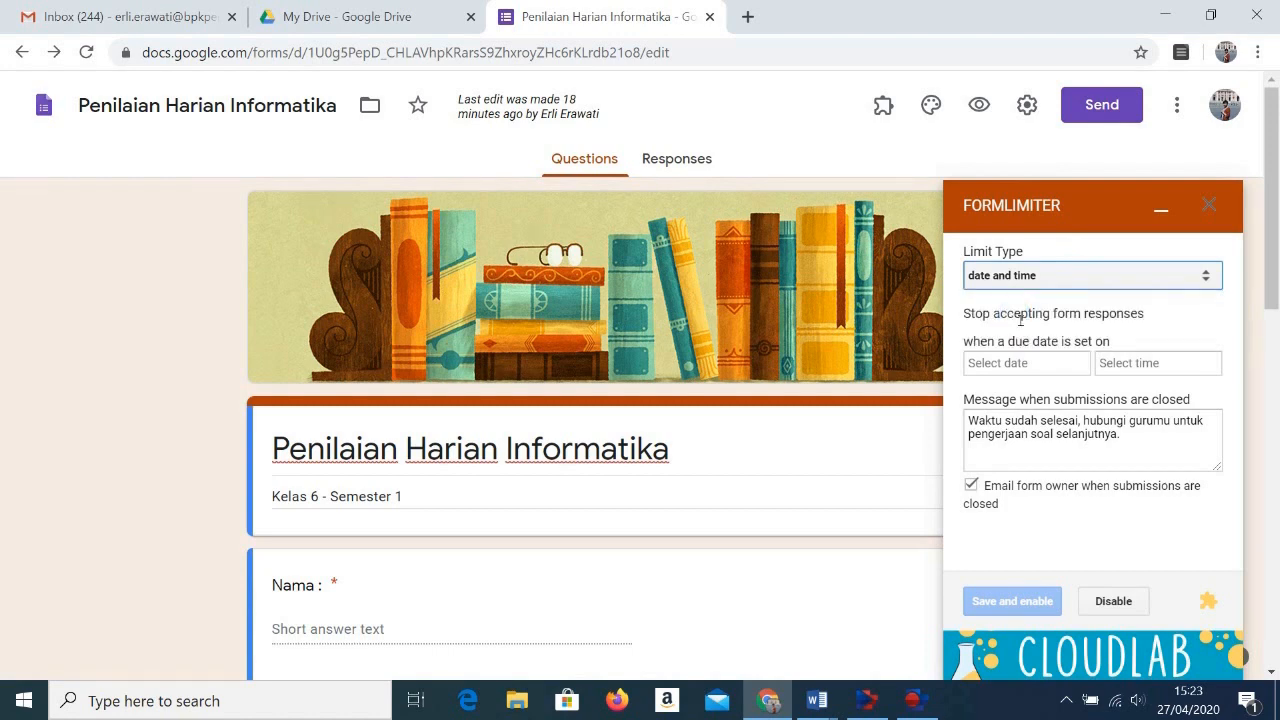
Step: Set the due date for accepting form responses to 04/27/2020 at 3:25 PM
click(1022, 366)
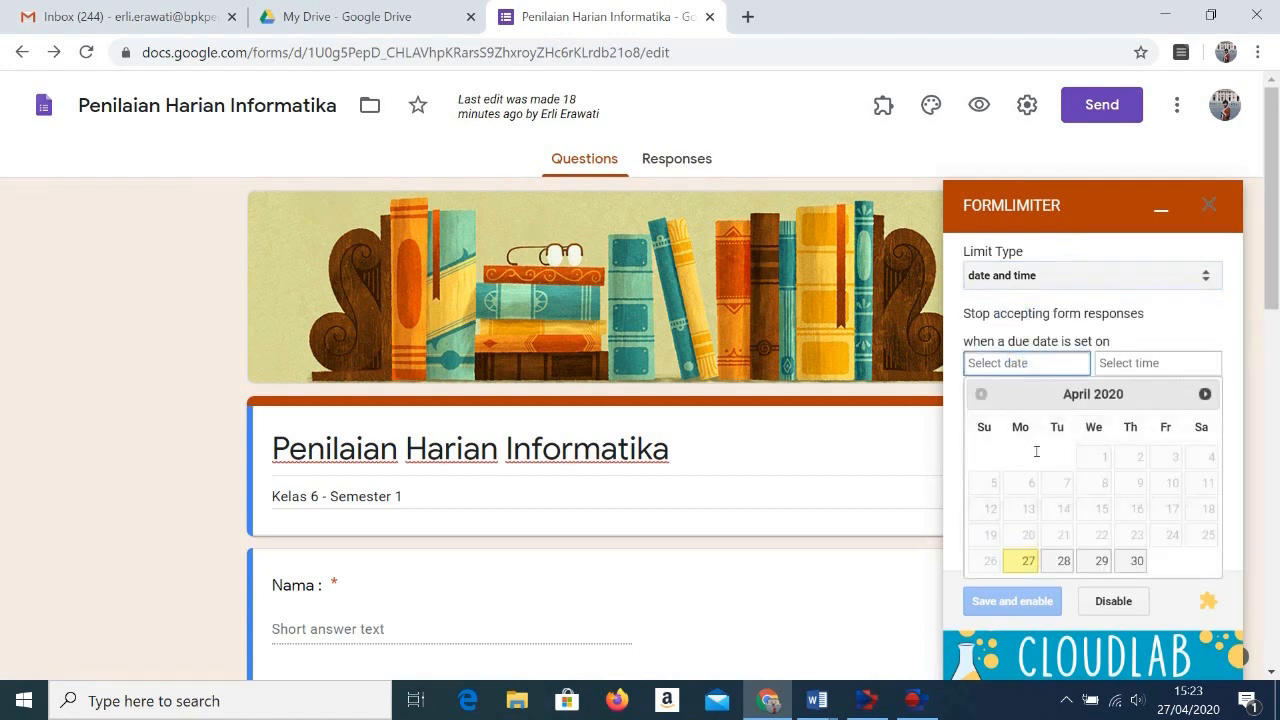
click(1026, 564)
click(1127, 362)
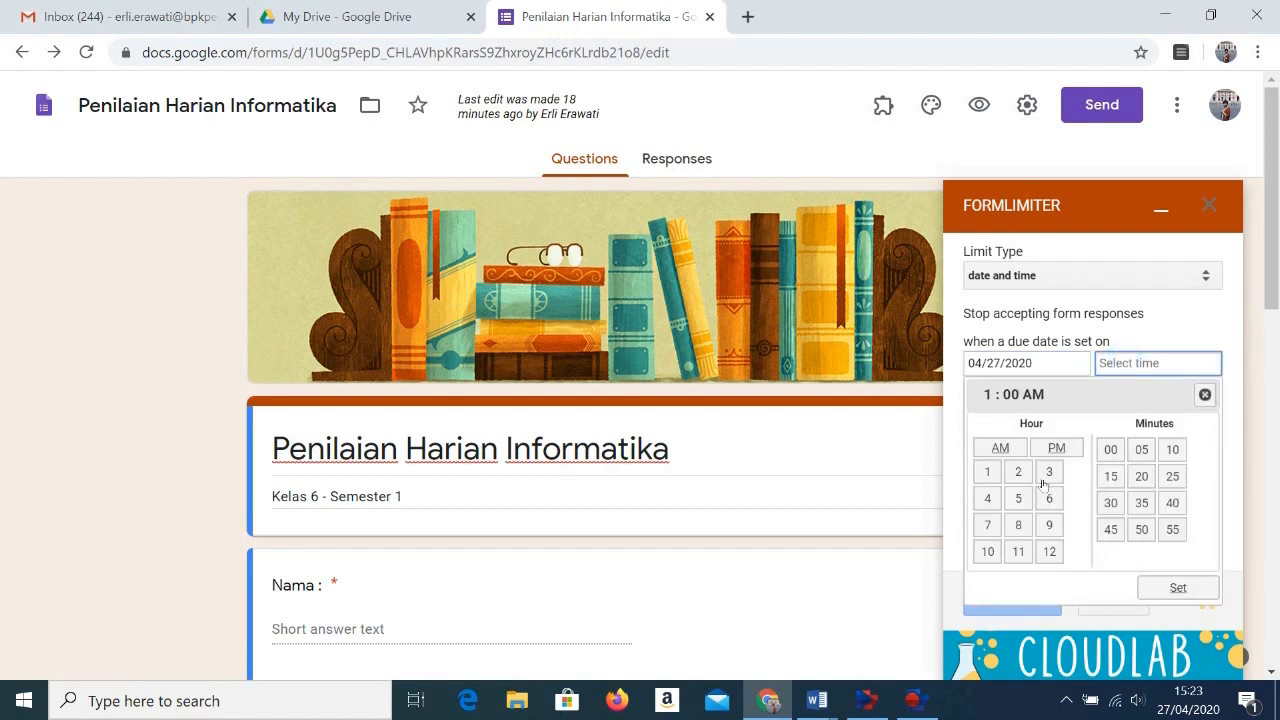
click(1049, 473)
click(1064, 452)
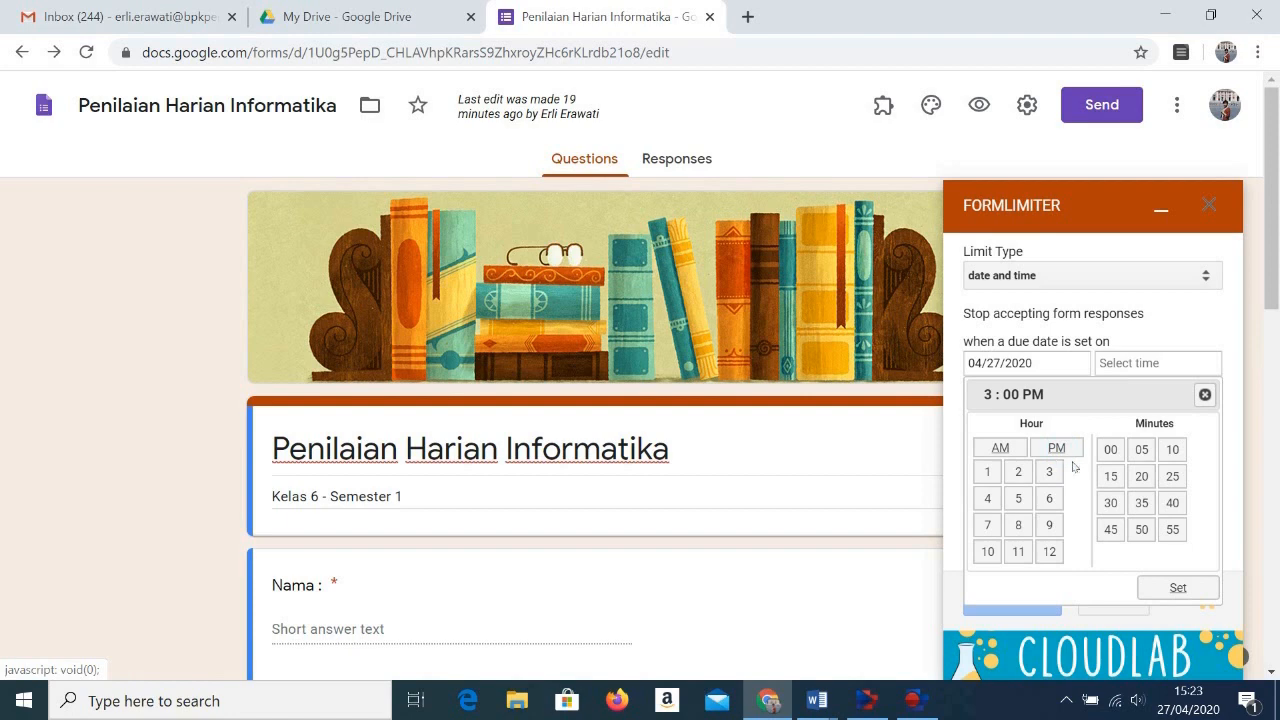
click(1174, 478)
click(1176, 589)
click(1177, 588)
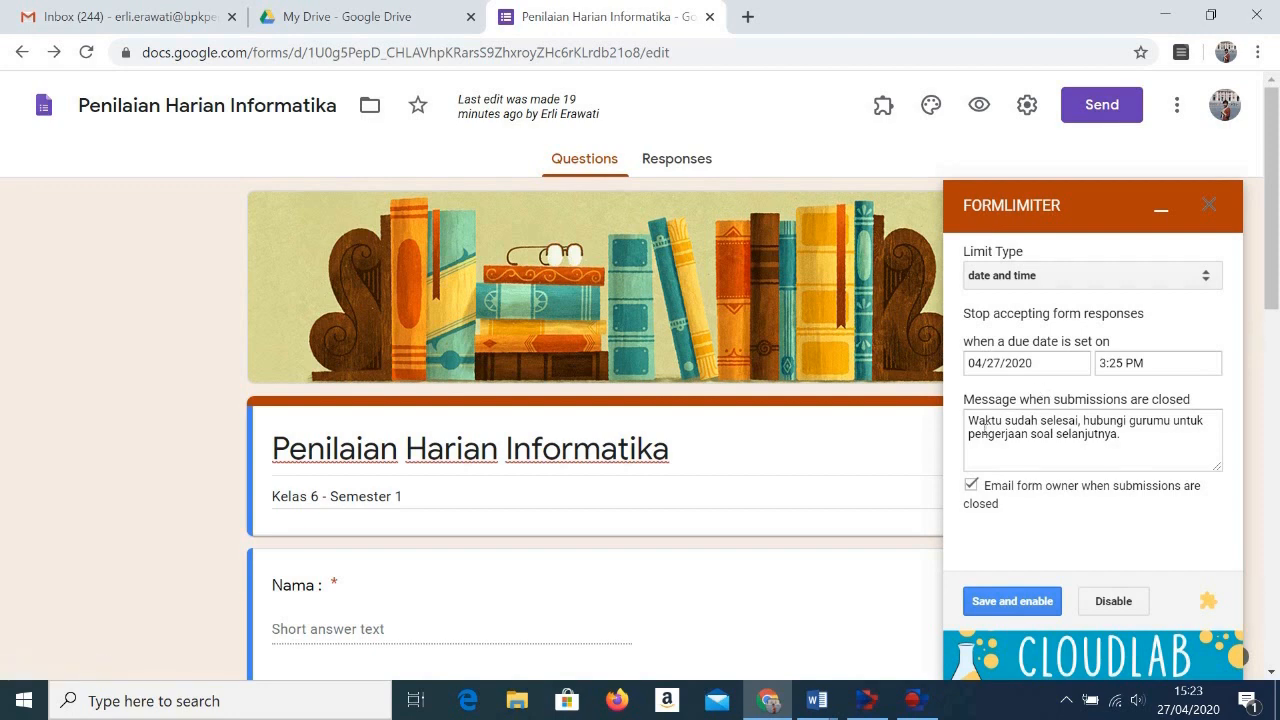
Step: Replace the closed-submissions message with "Waktu mengerjakan sudah selesai, hubungi gurumu....", save and enable the limit, and close formLimiter
drag(969, 416, 1131, 443)
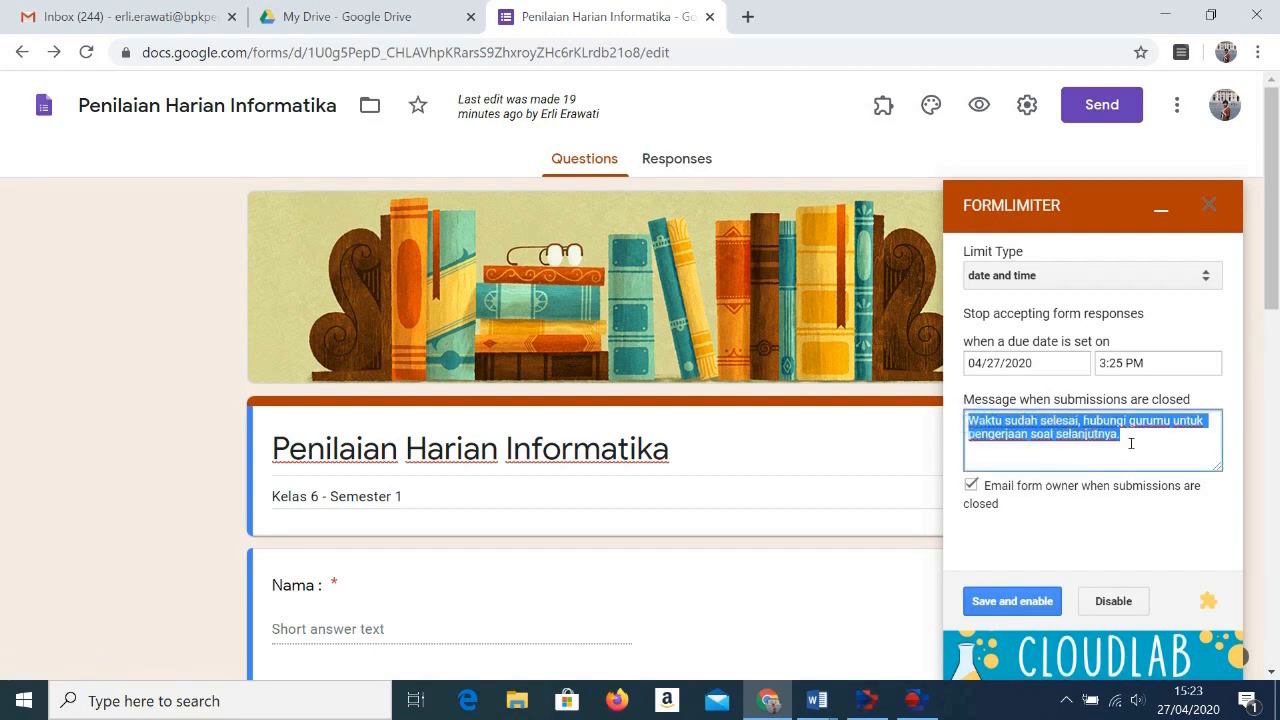
key(BackSpace)
text(Waktu )
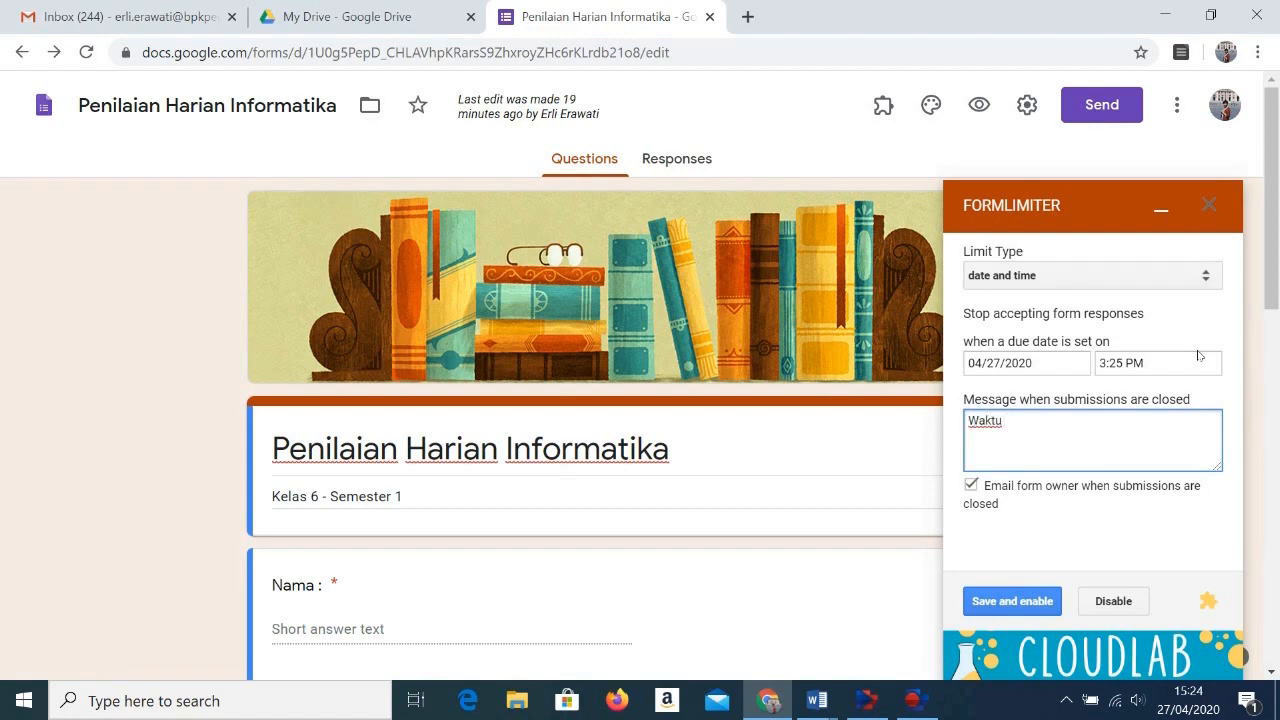
text(mengerjakan sudah )
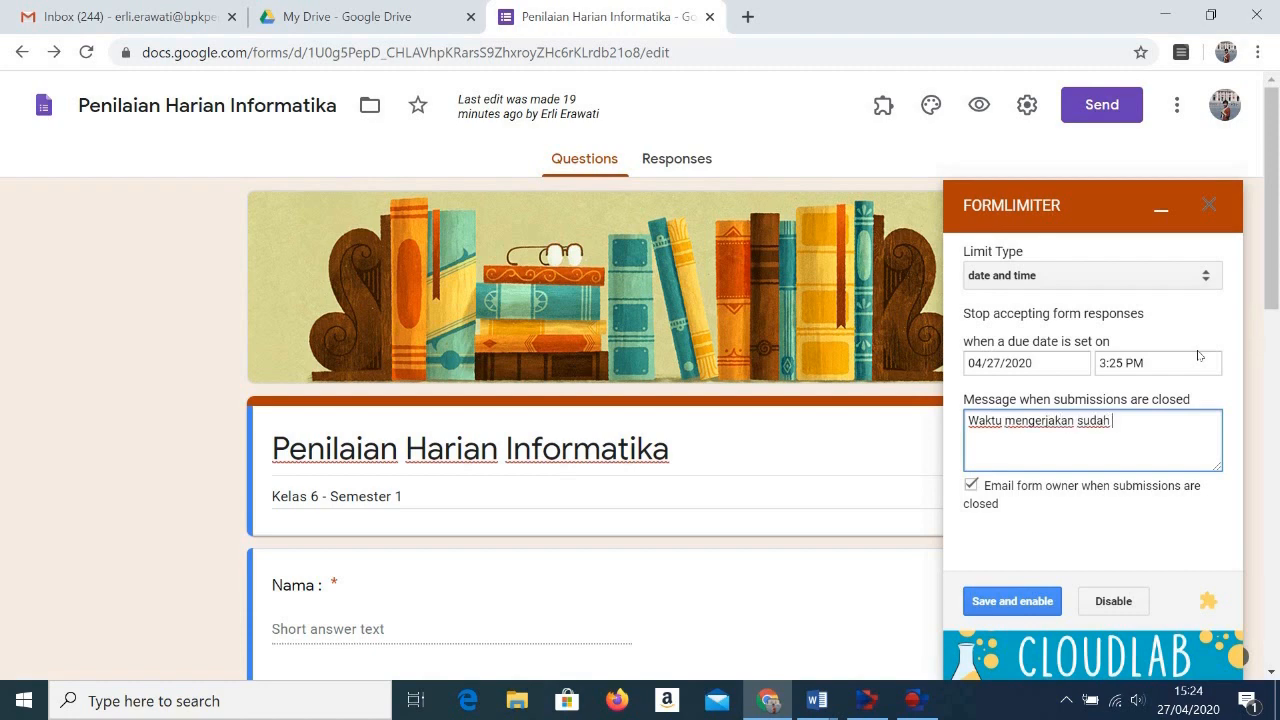
text(selesai, hubungi gurumu....)
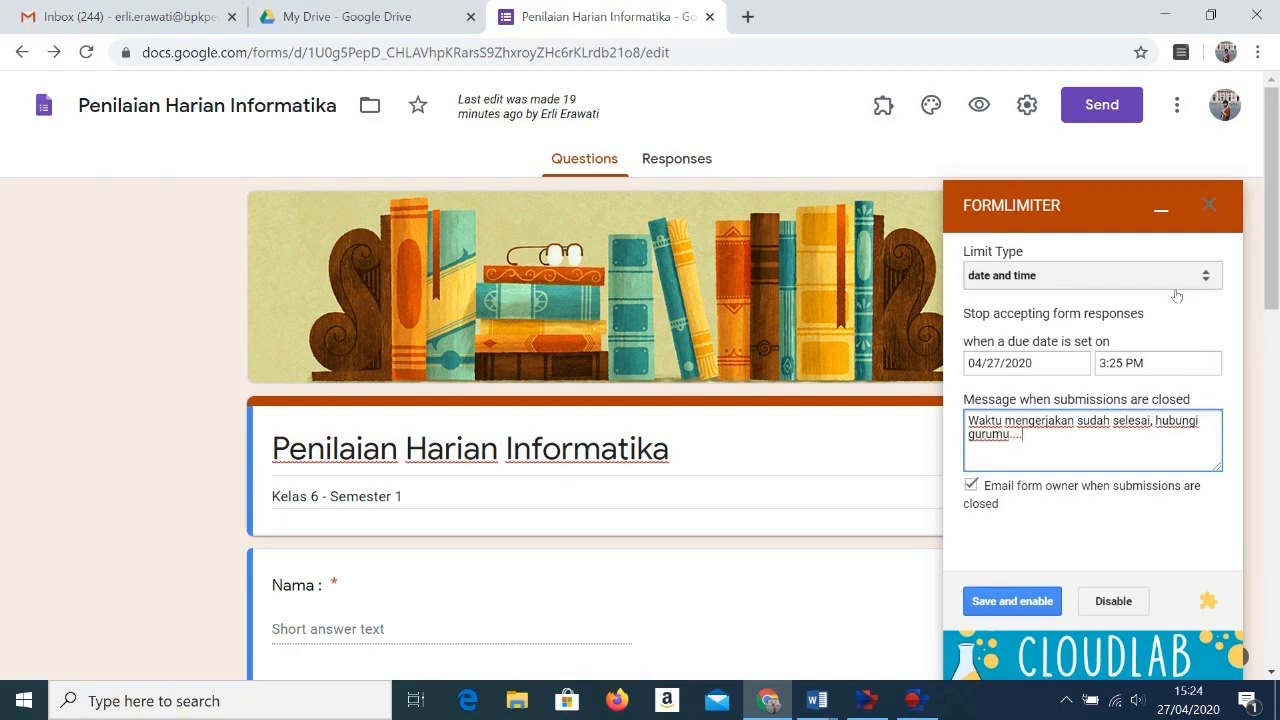
click(1032, 603)
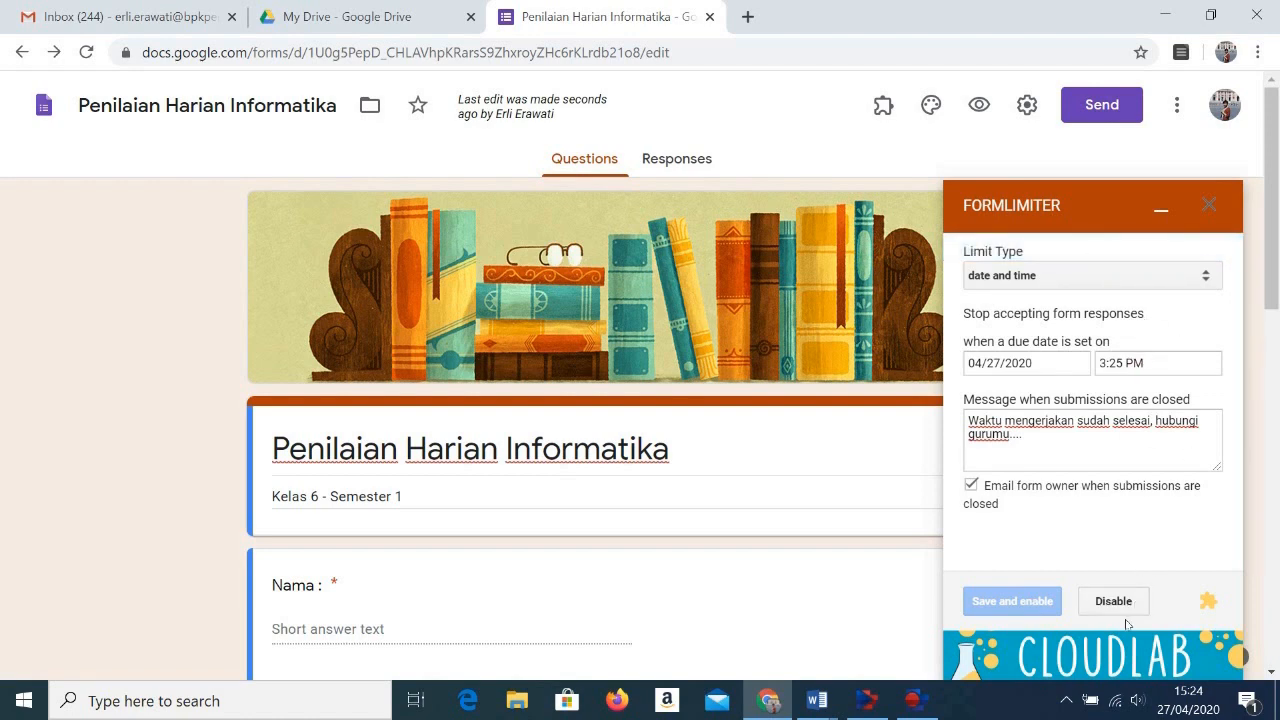
click(1210, 205)
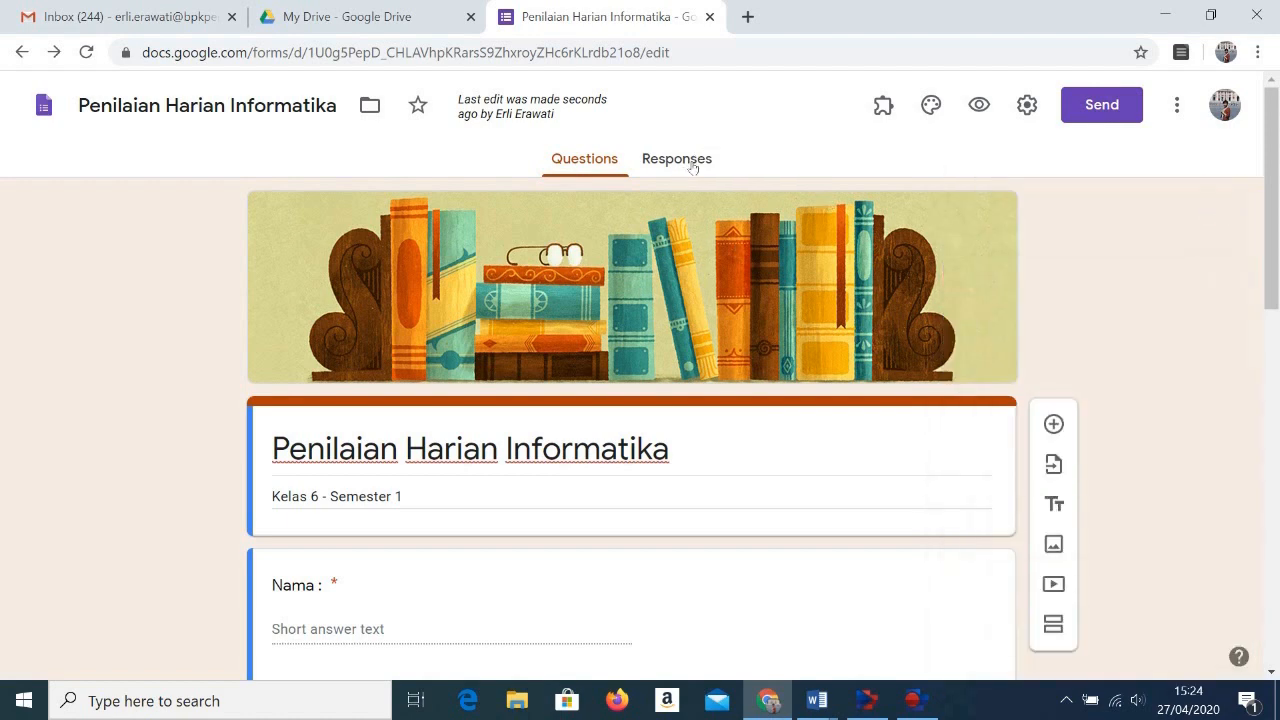
Step: Look over the form's questions and check on the responses page whether responses are being accepted
scroll(589, 480, down, 2)
scroll(581, 479, down, 3)
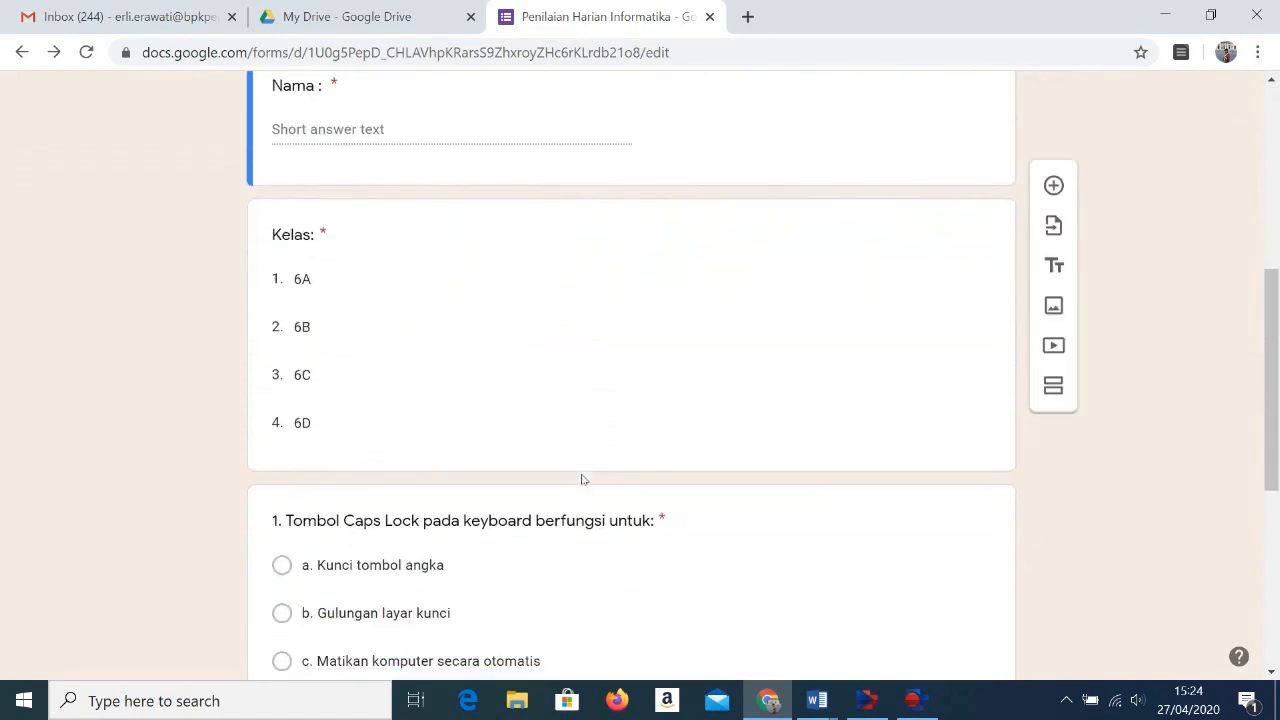
scroll(581, 479, up, 6)
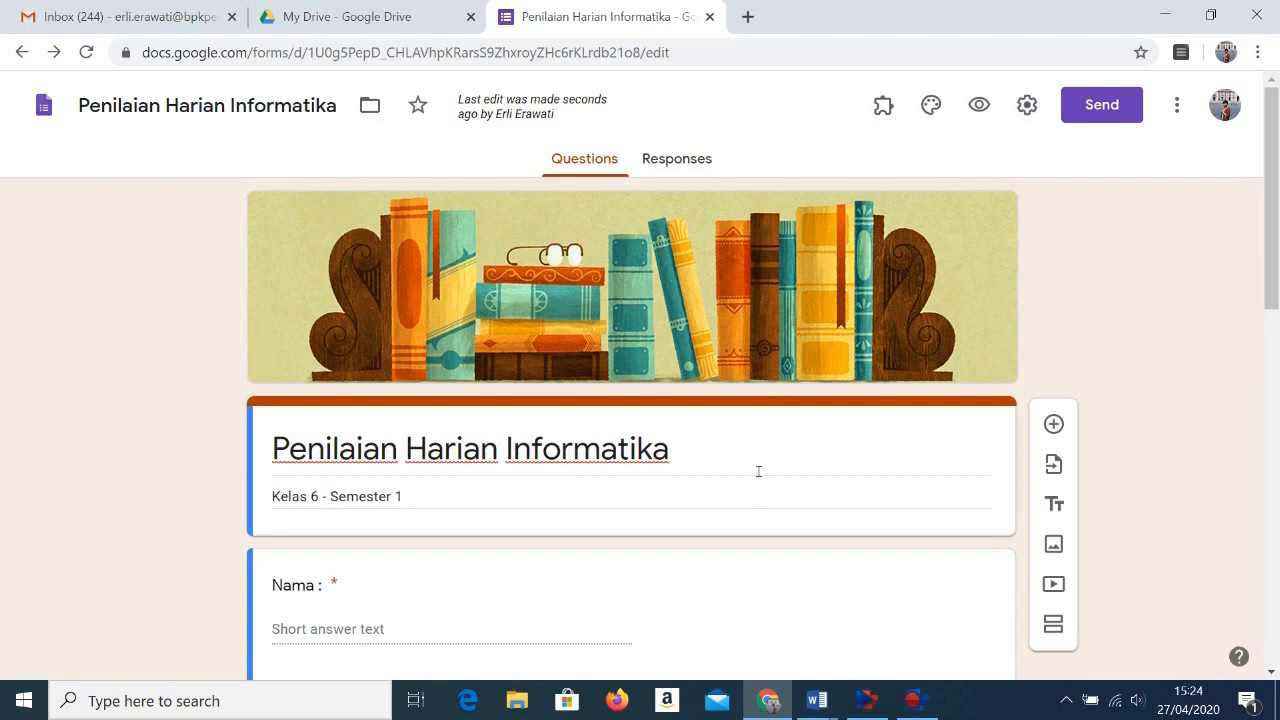
scroll(760, 594, down, 1)
scroll(760, 594, up, 1)
click(688, 165)
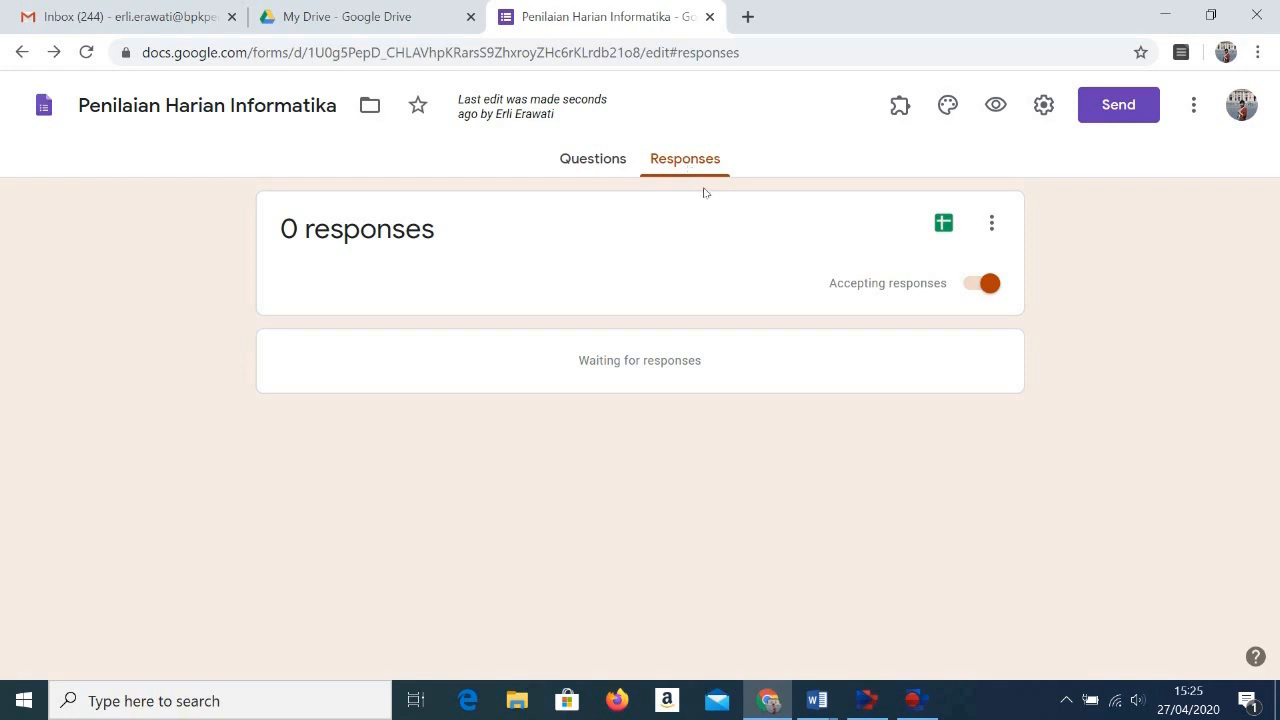
click(598, 160)
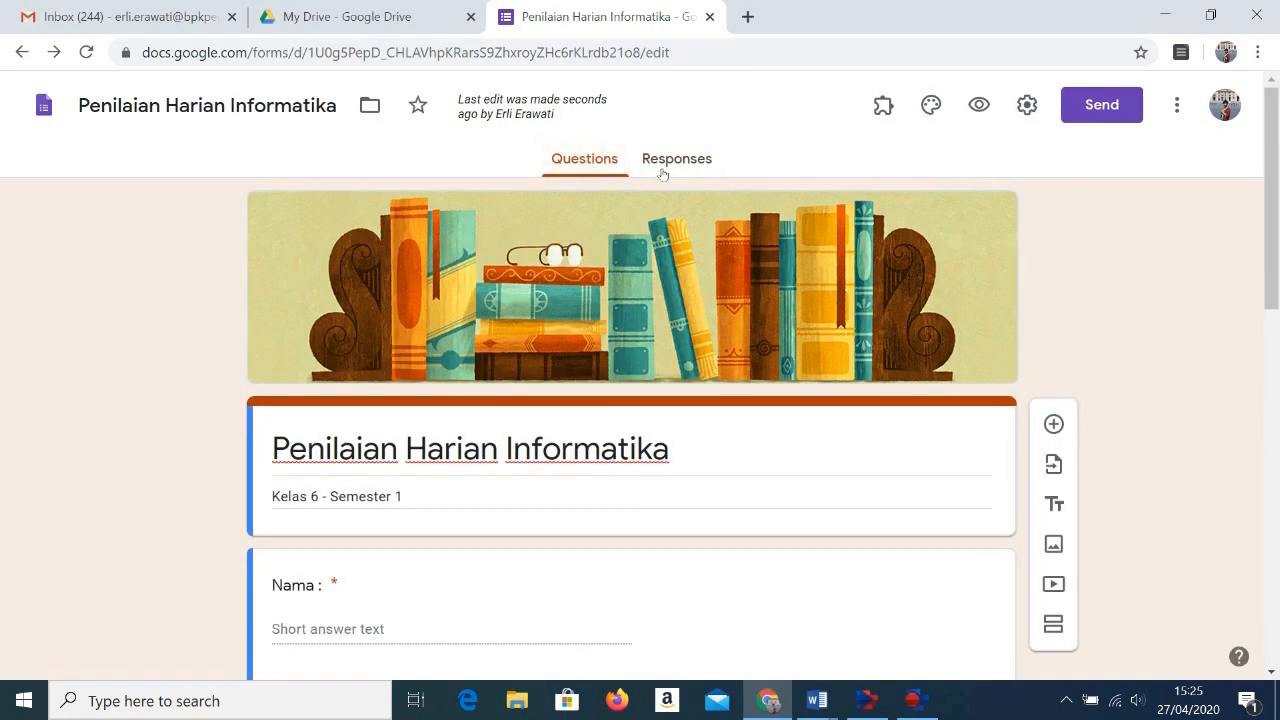
click(662, 170)
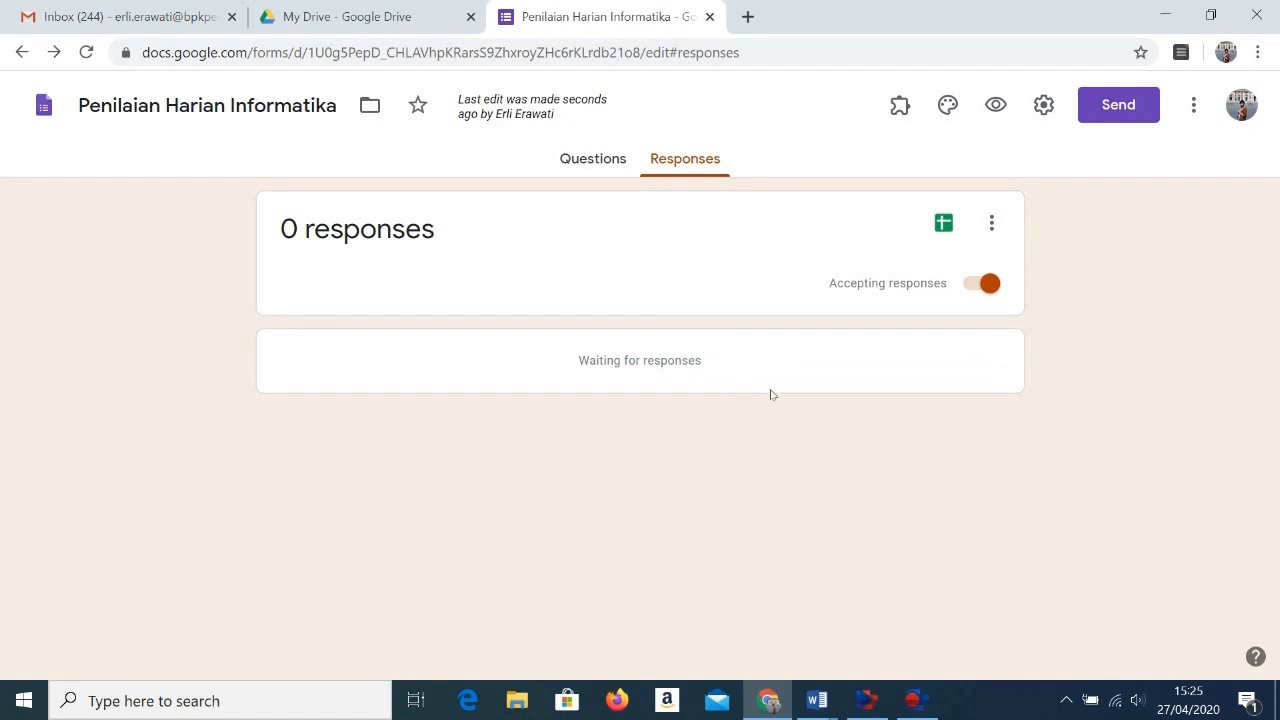
click(569, 168)
Step: Preview the Penilaian Harian Informatika form to check what respondents see at the submission deadline
scroll(393, 640, down, 1)
scroll(393, 640, down, 7)
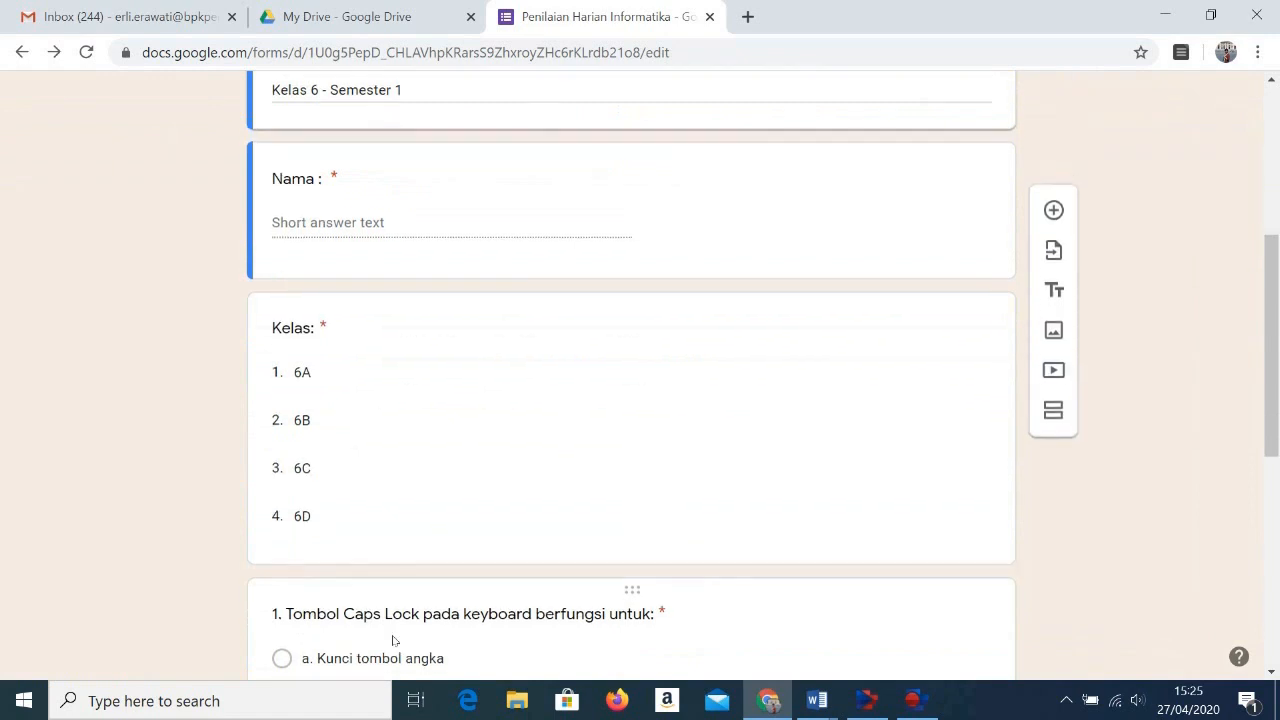
scroll(329, 457, up, 3)
scroll(342, 436, up, 2)
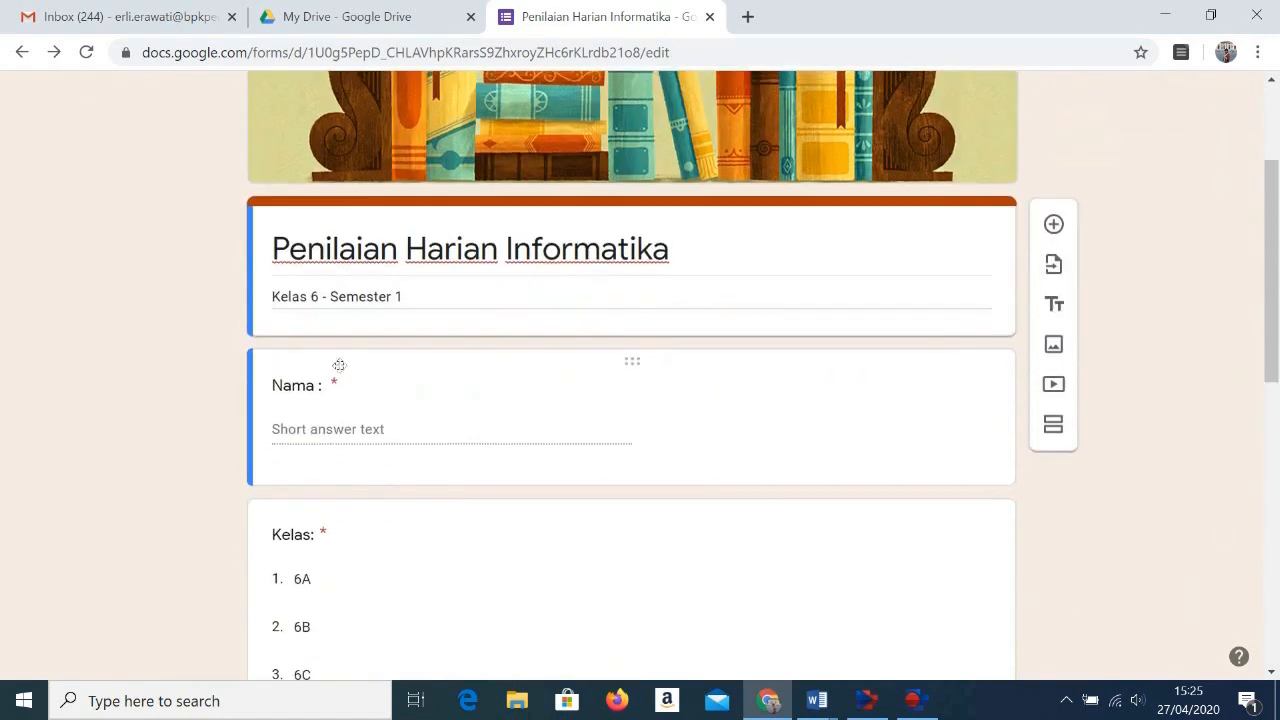
click(317, 426)
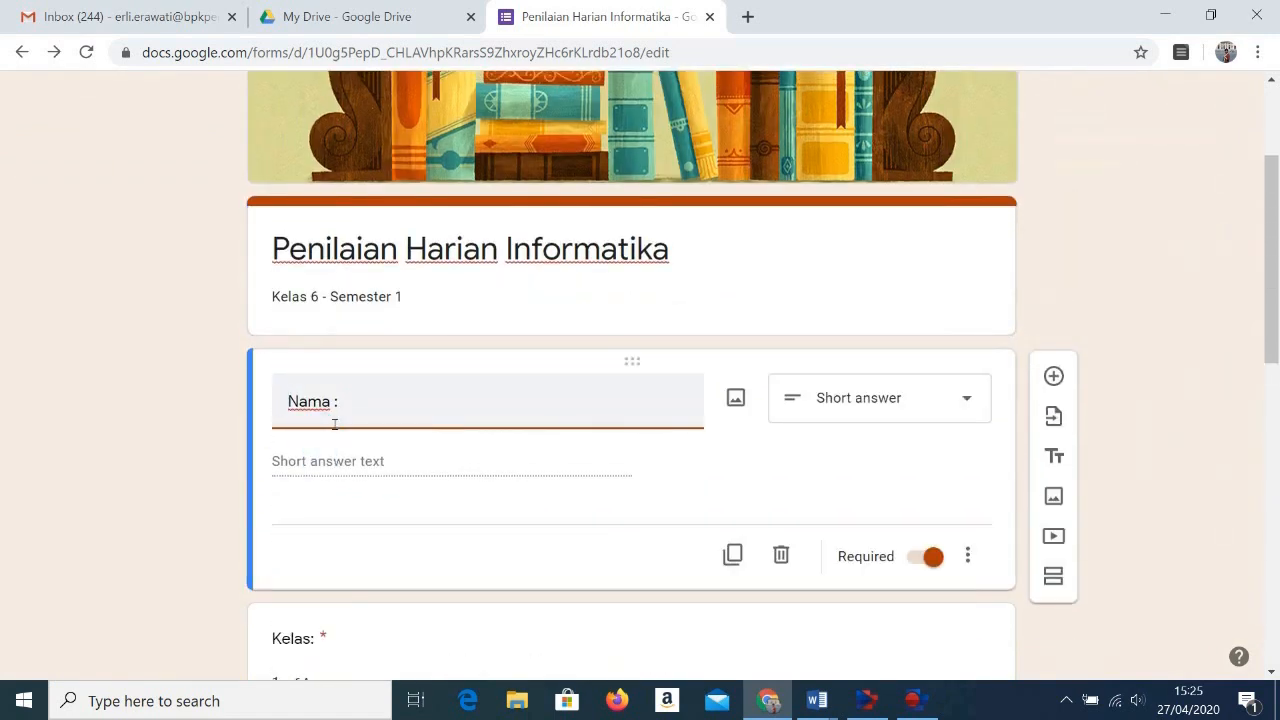
click(325, 460)
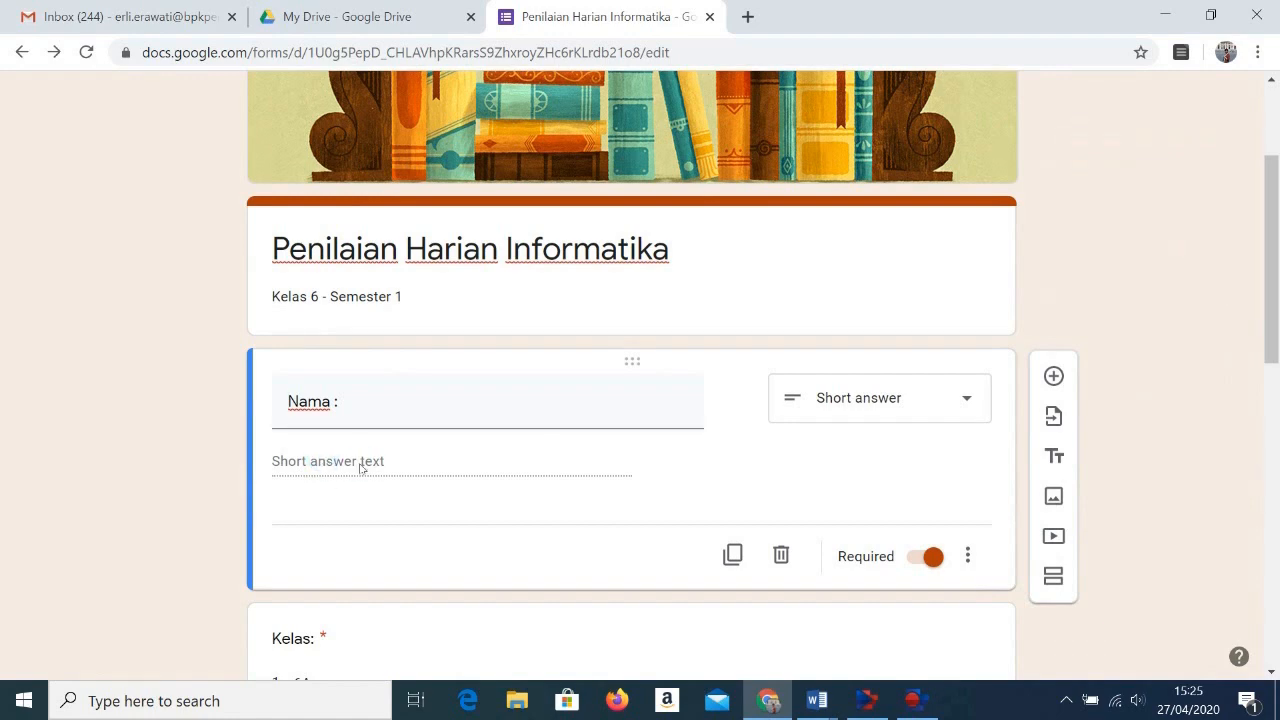
scroll(385, 477, down, 2)
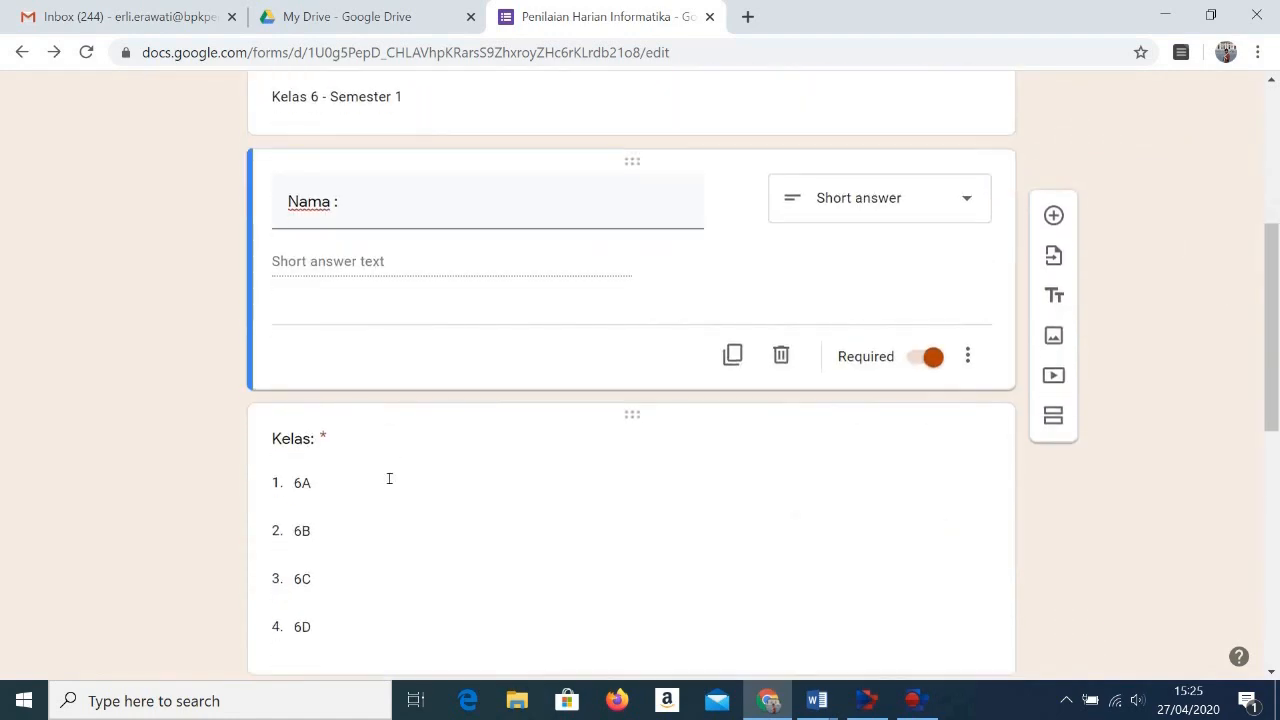
scroll(383, 476, up, 4)
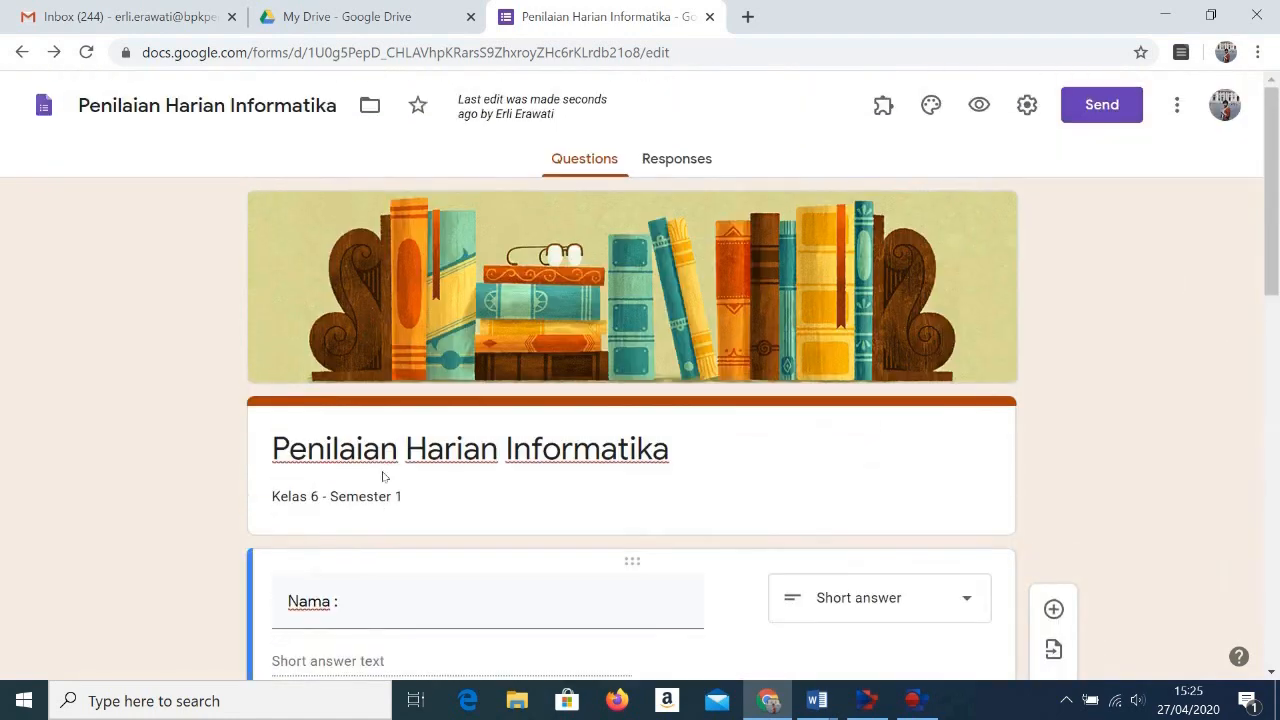
click(979, 106)
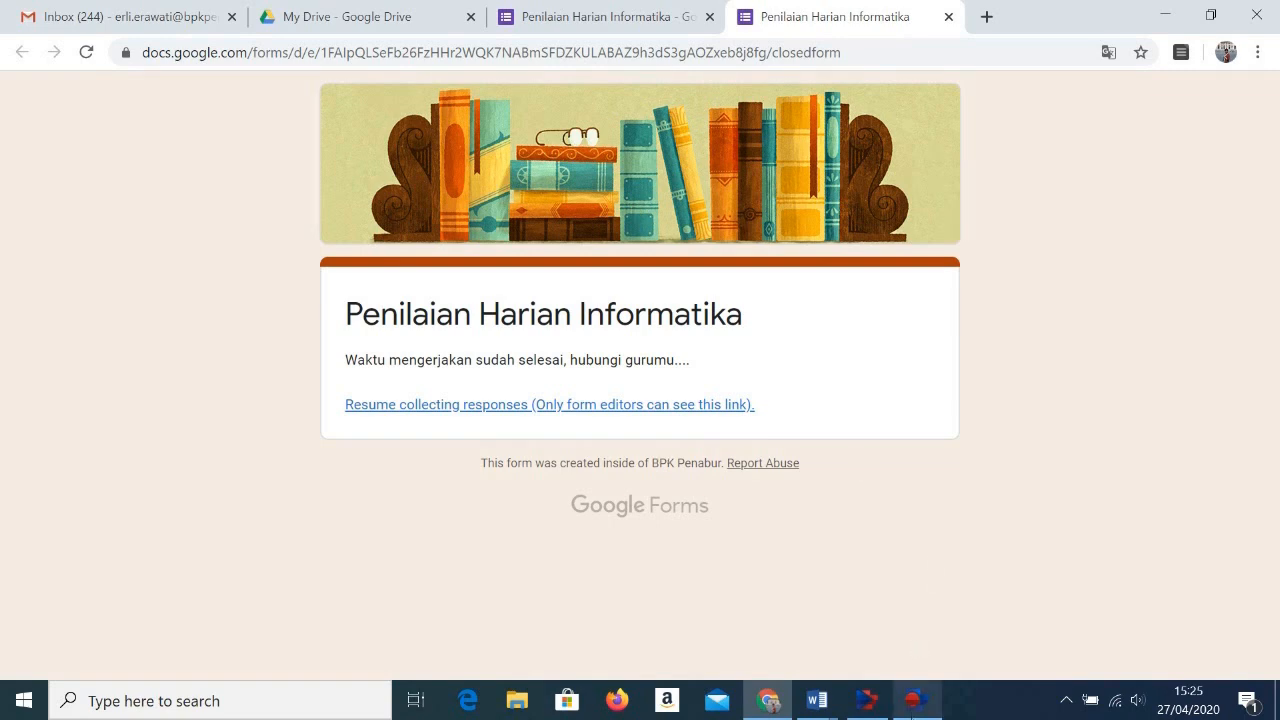
mouse_move(916, 700)
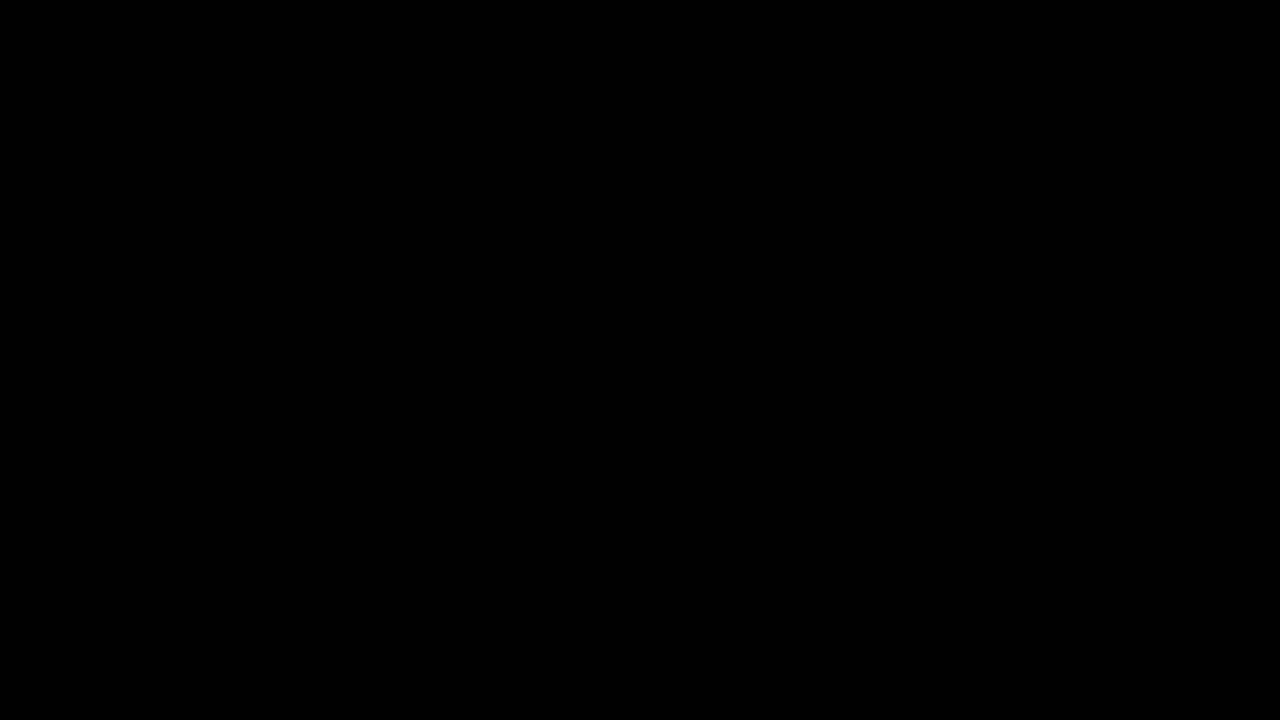